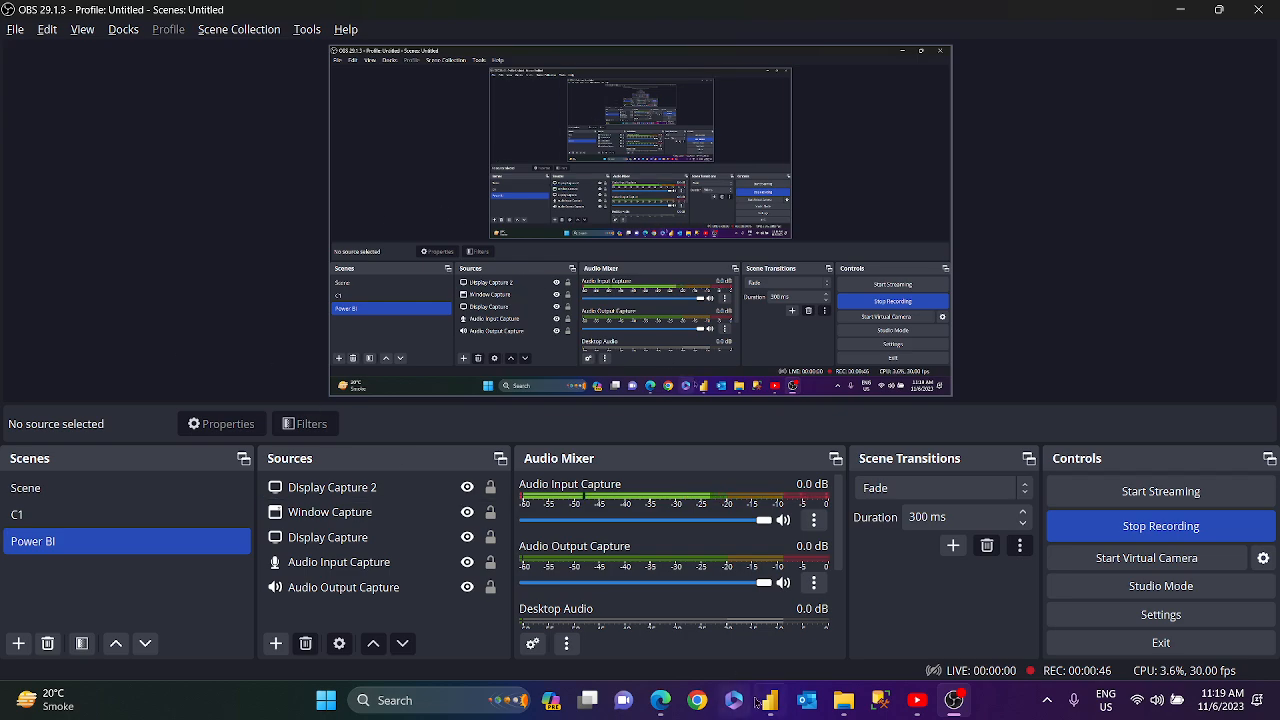
# Step: Switch to Power BI Desktop and review the relationships between the tables in the data model
pyautogui.click(769, 700)
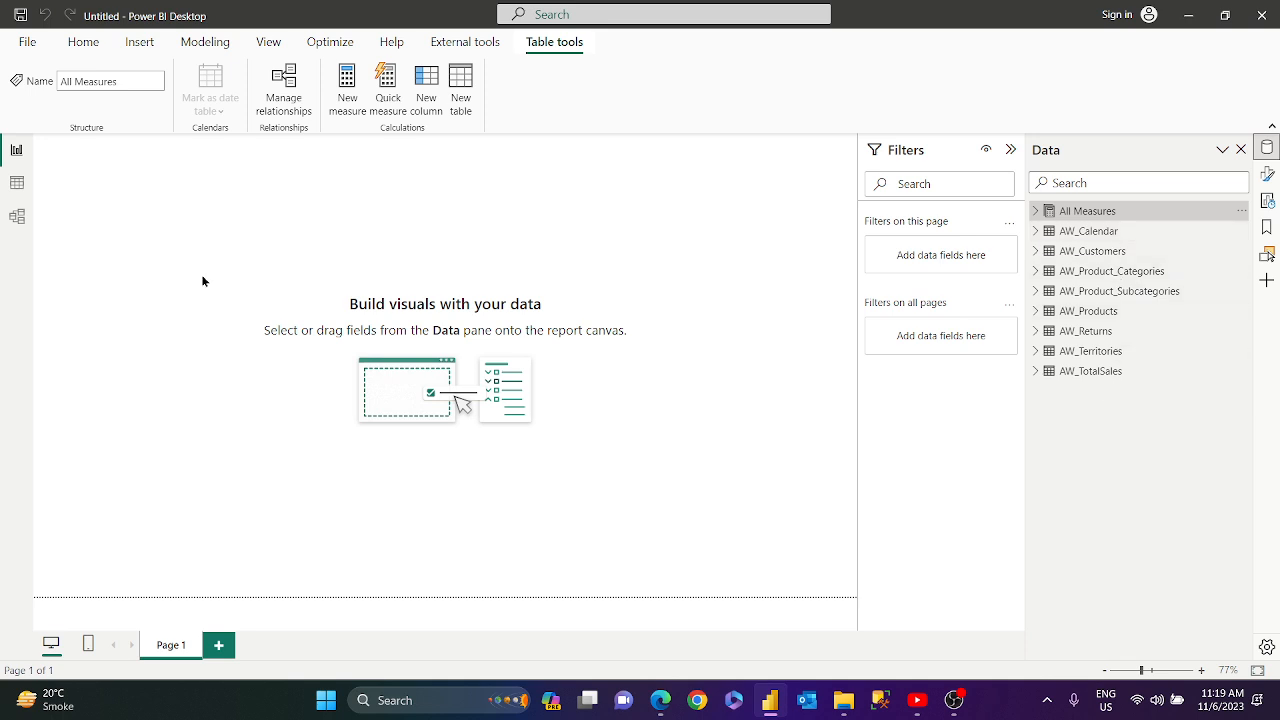
pyautogui.click(16, 183)
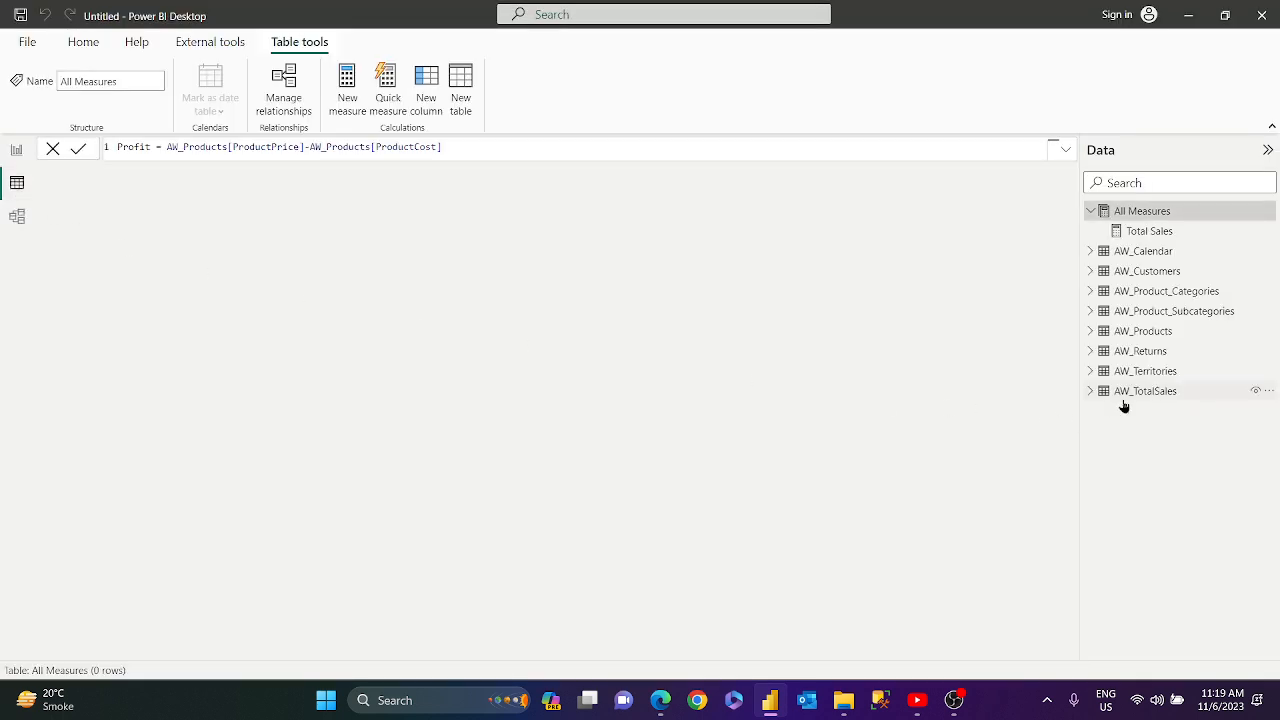
pyautogui.click(16, 218)
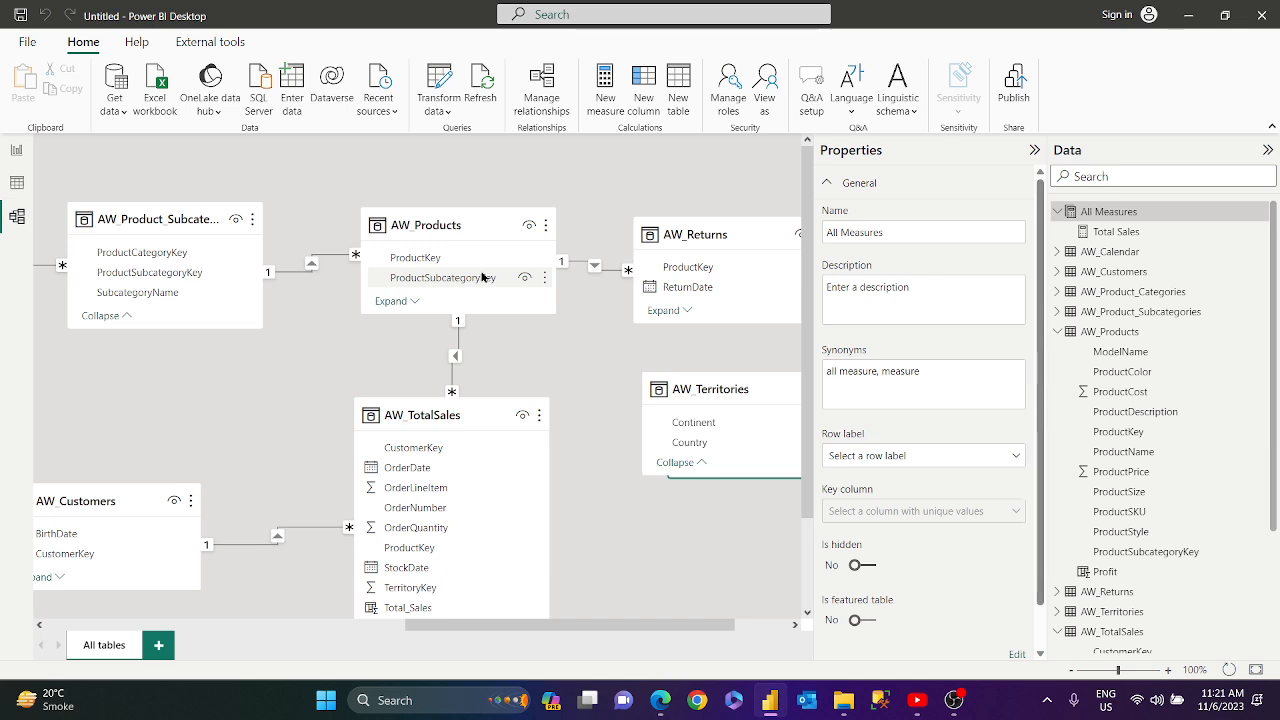
pyautogui.click(1118, 331)
# Step: Examine the formulas of the Total_Sales column in AW_TotalSales and the Profit column in AW_Products
pyautogui.click(16, 183)
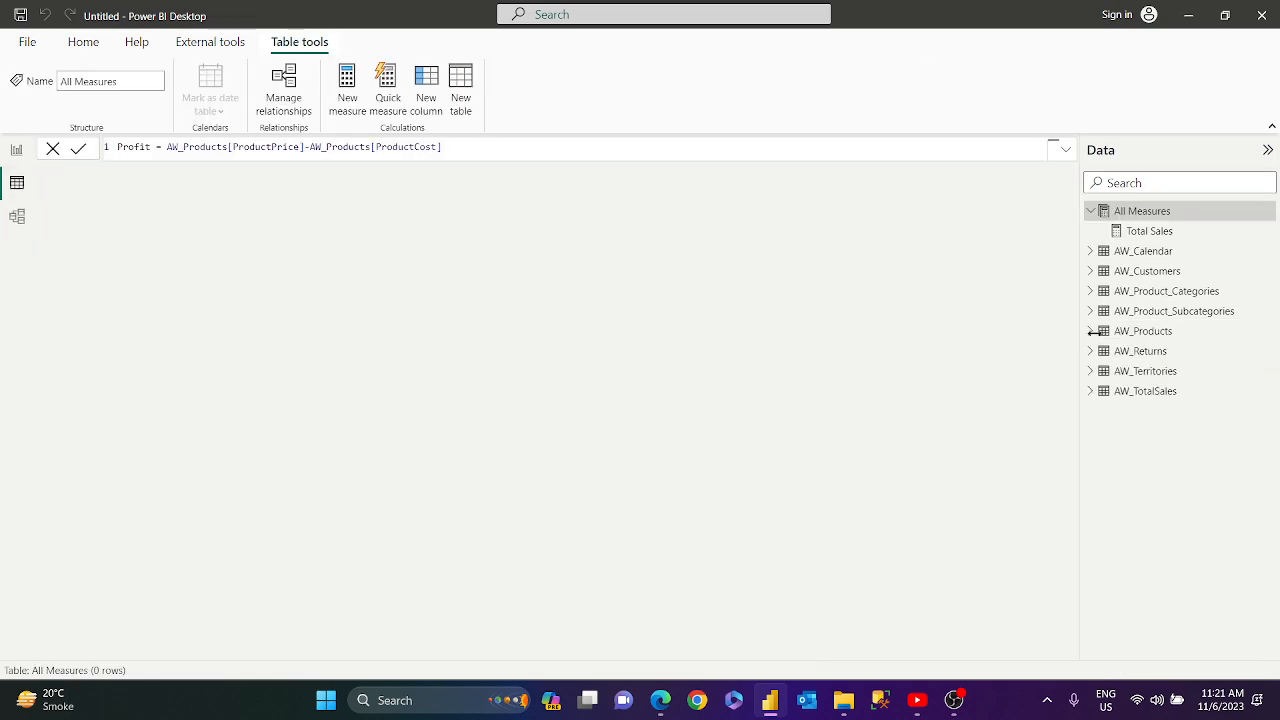
pyautogui.click(1162, 391)
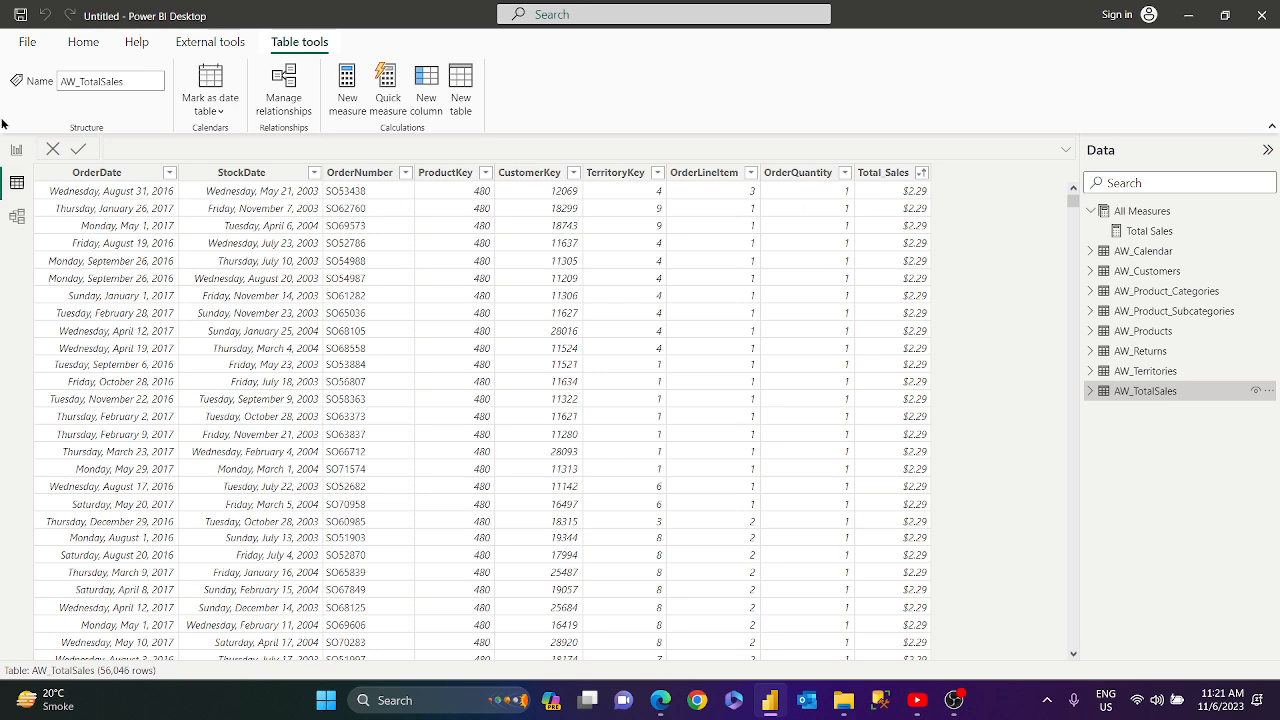
pyautogui.click(884, 172)
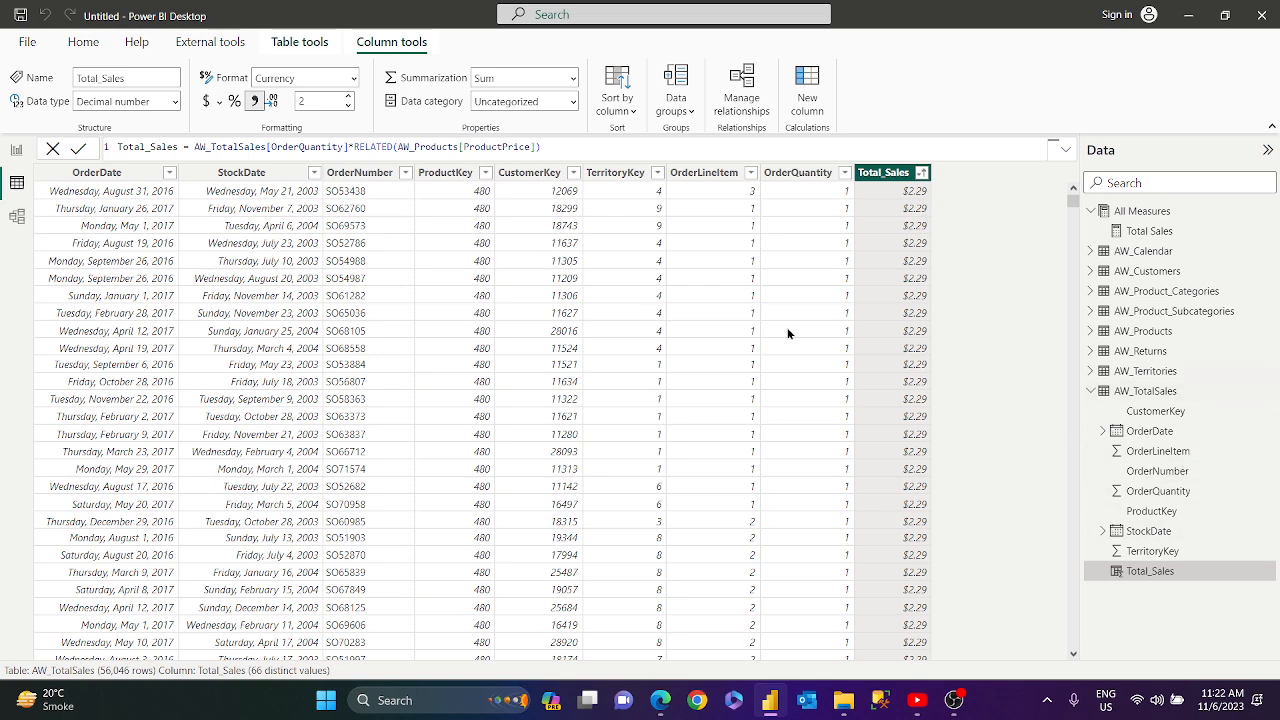
pyautogui.click(1153, 331)
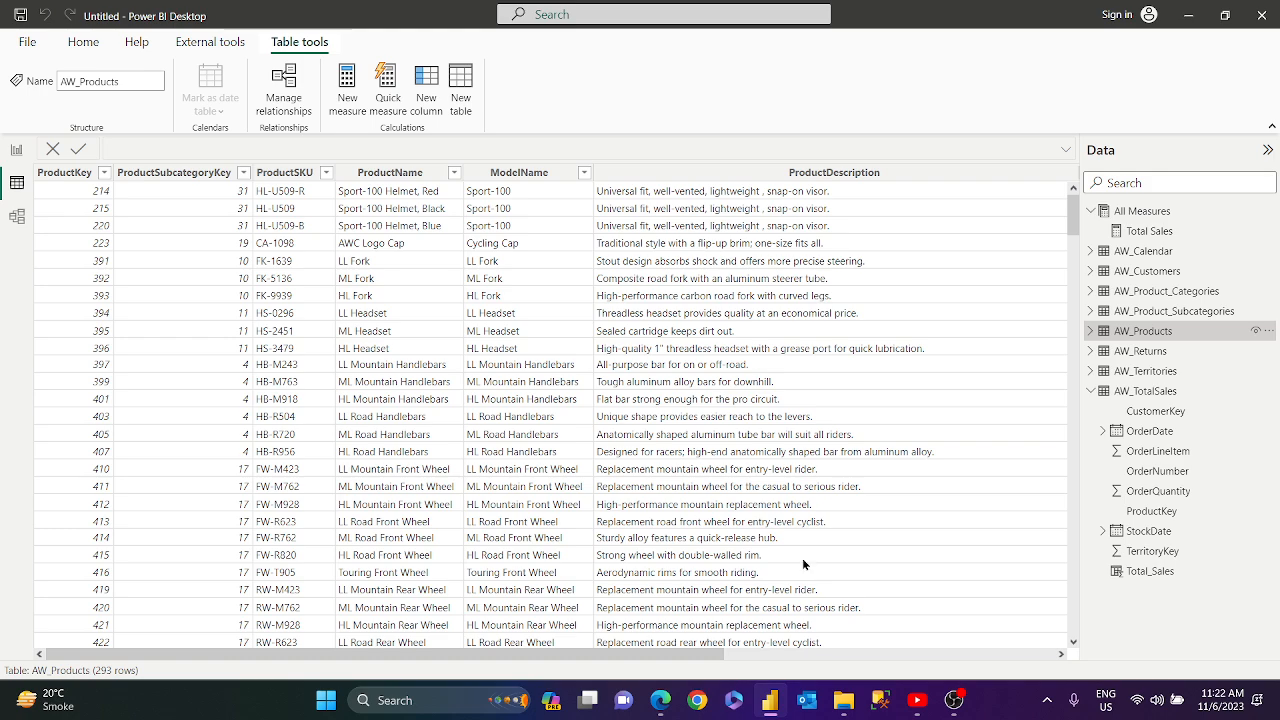
pyautogui.moveTo(730, 660); pyautogui.dragTo(1070, 673)
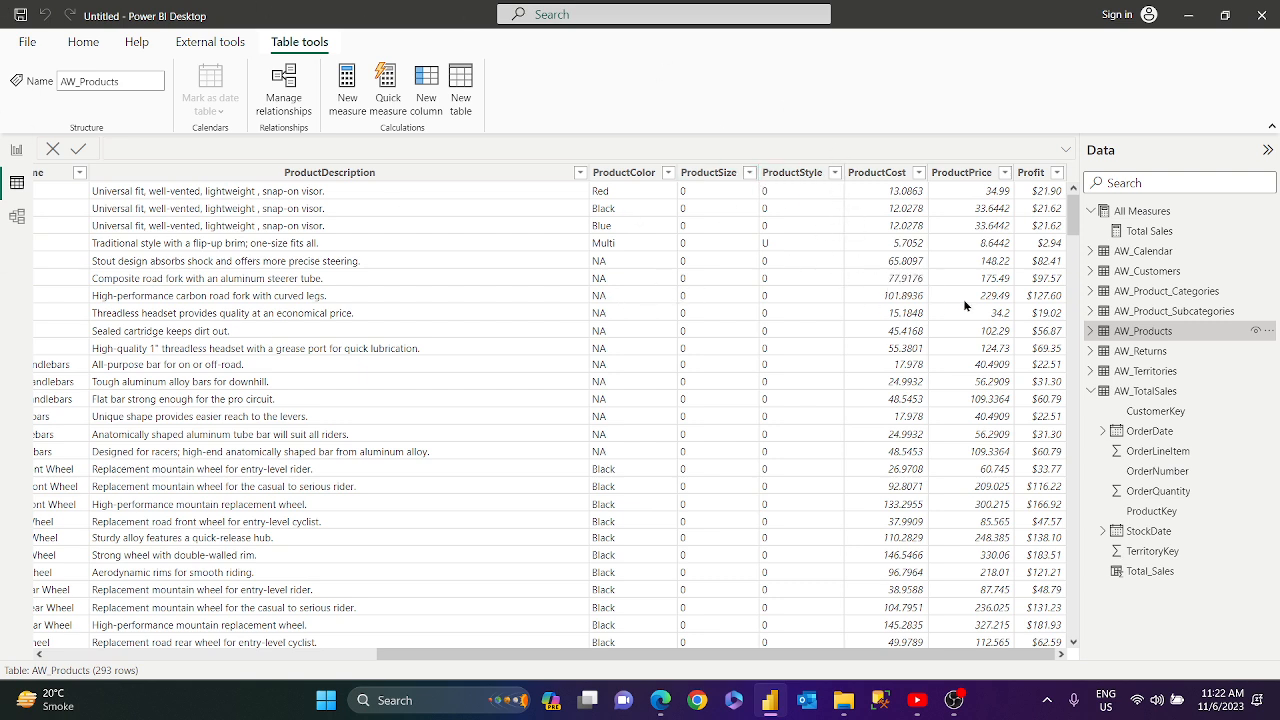
pyautogui.click(1030, 173)
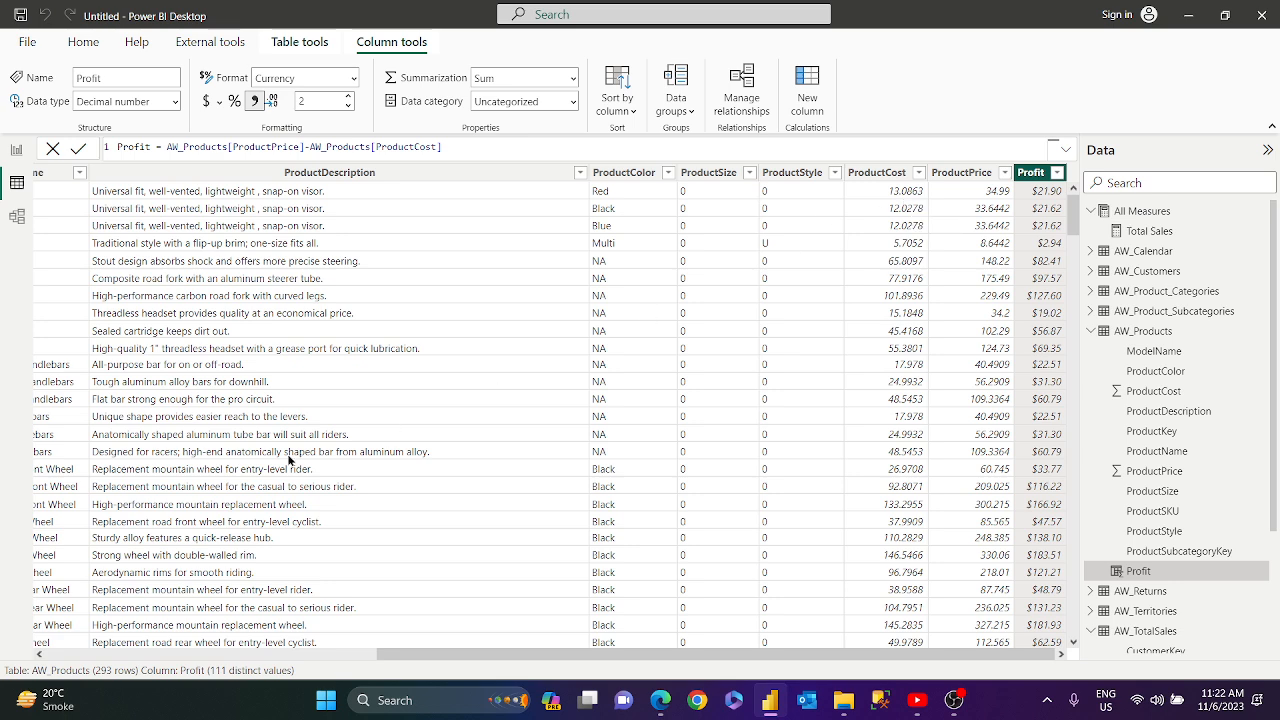
# Step: Build a table visual on Page 1 showing ProductColor with the sum of Total_Sales, and shrink its frame closer to the data
pyautogui.click(16, 151)
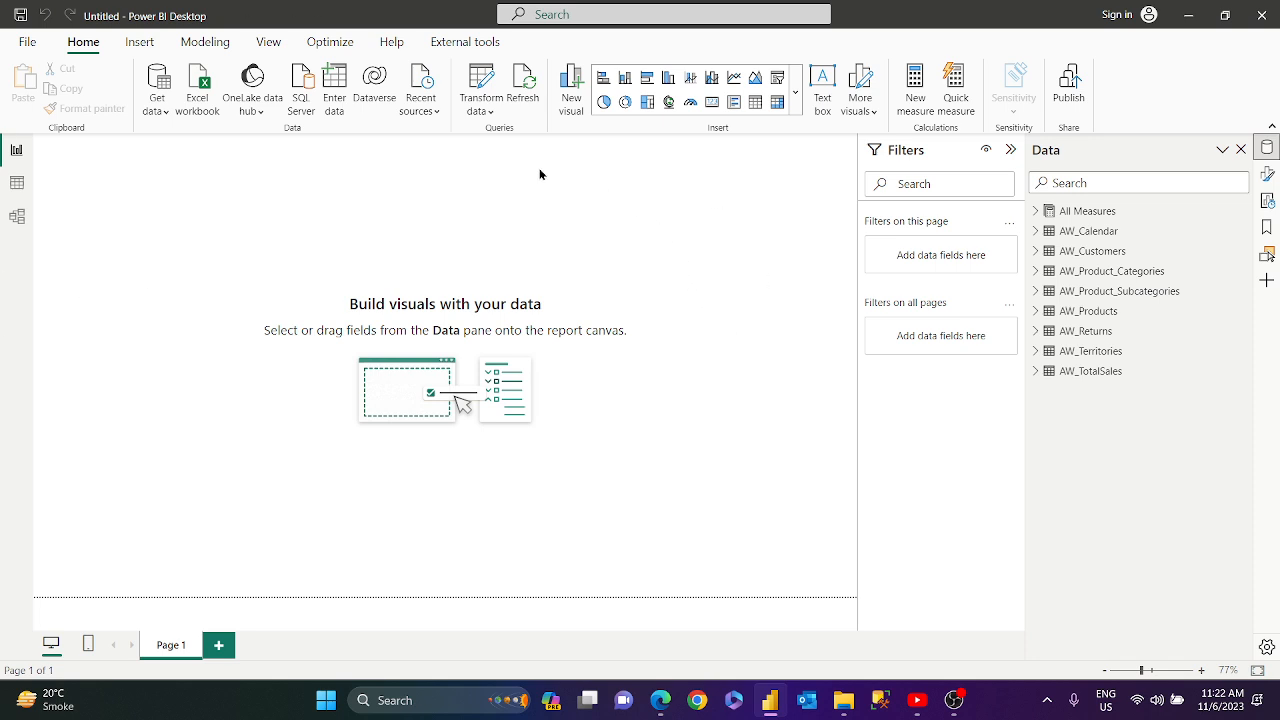
pyautogui.click(1036, 312)
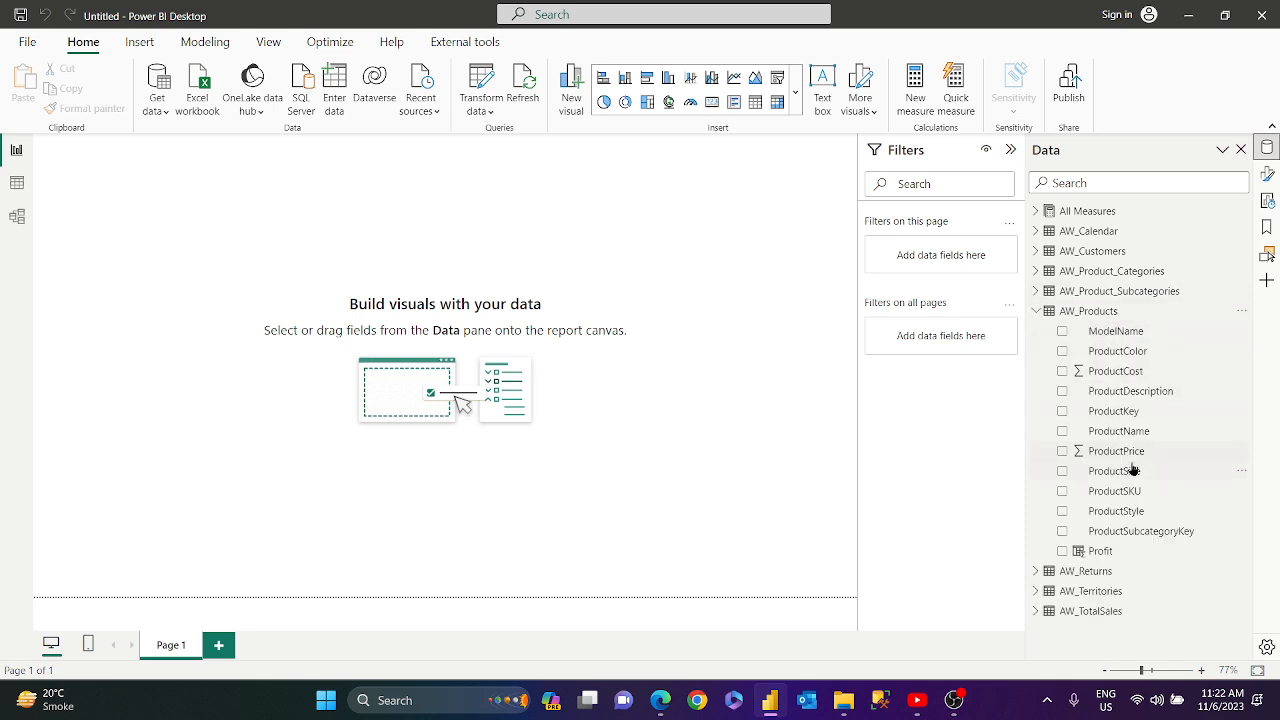
pyautogui.moveTo(1138, 356); pyautogui.dragTo(223, 291)
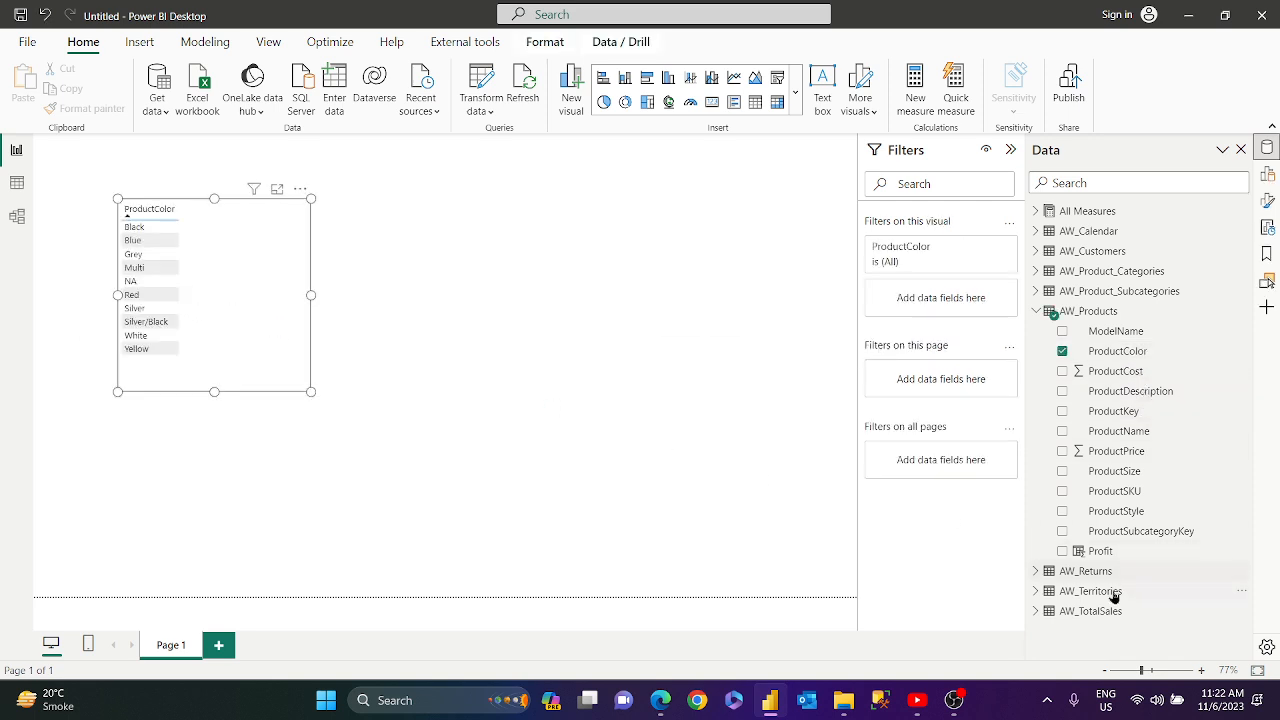
pyautogui.click(1038, 611)
pyautogui.scroll(-2, 1150, 586)
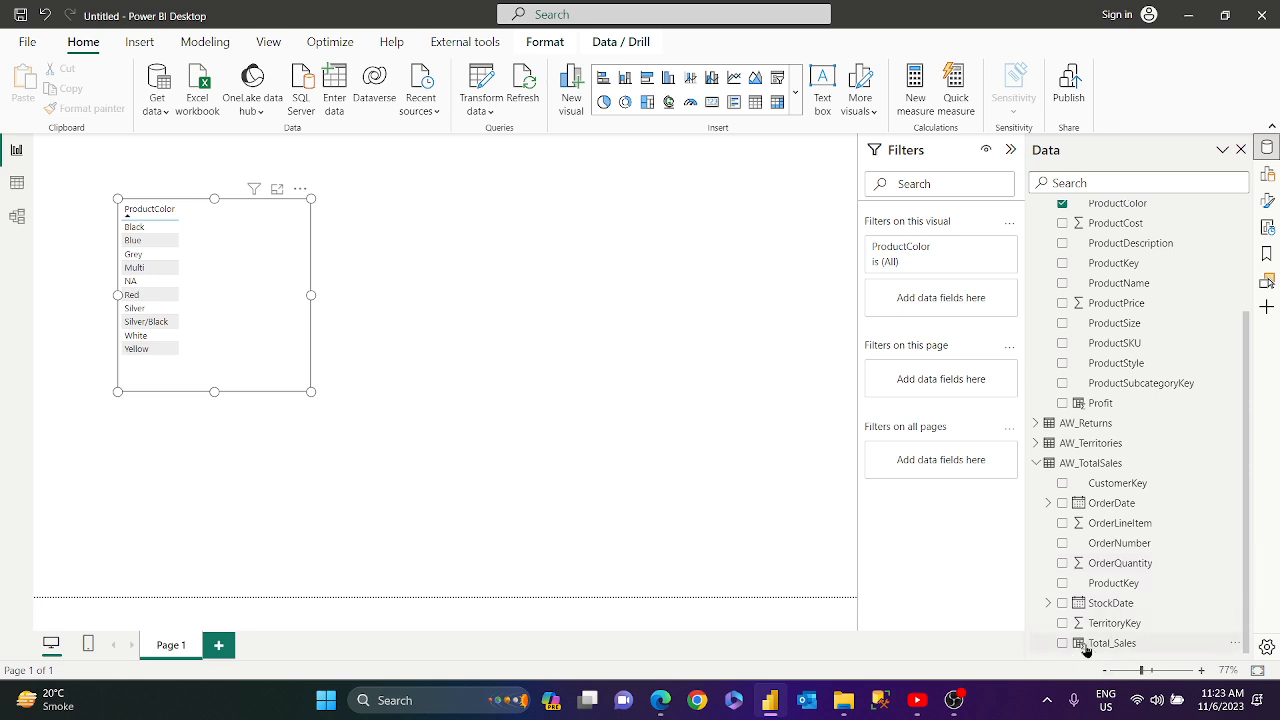
pyautogui.moveTo(1115, 650); pyautogui.dragTo(229, 297)
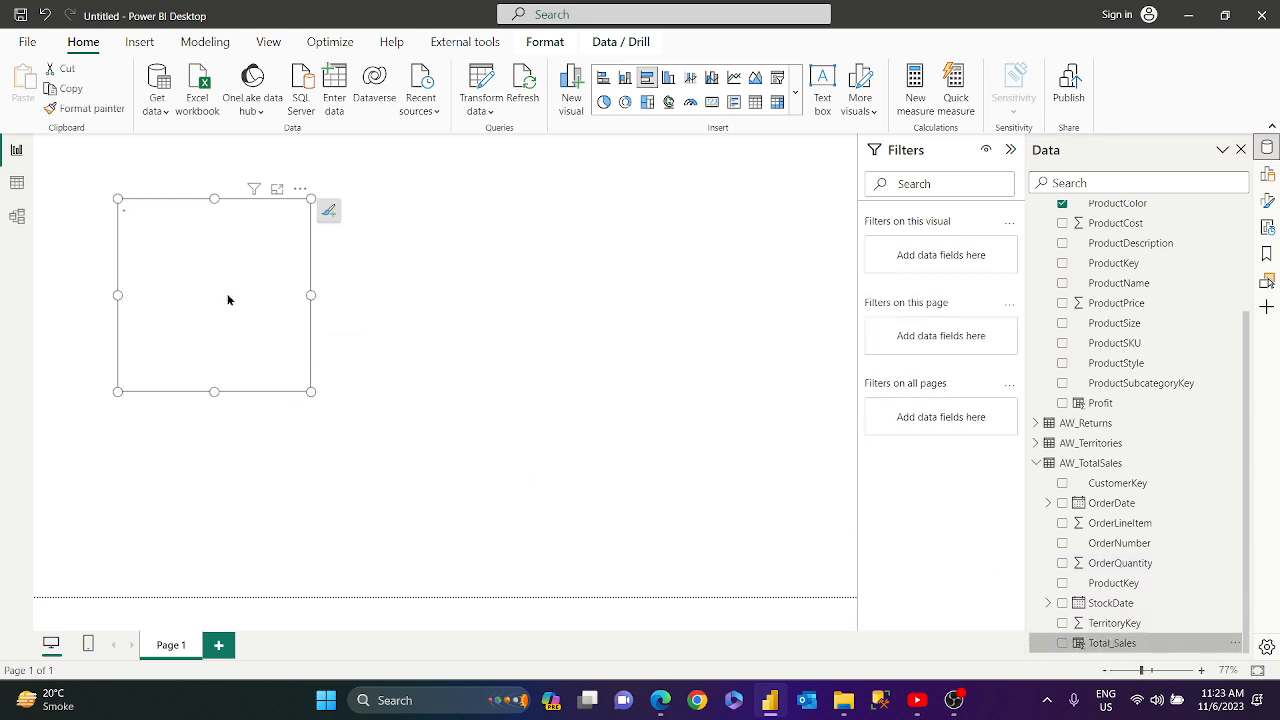
pyautogui.click(755, 102)
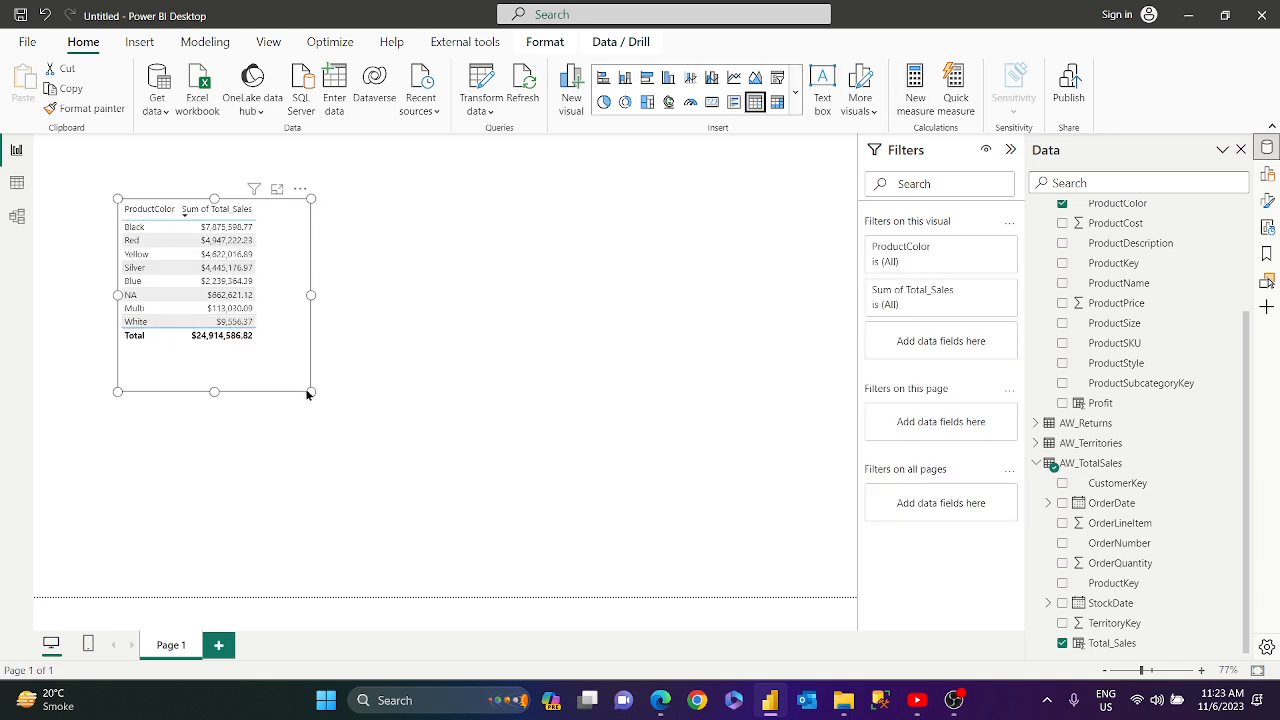
pyautogui.moveTo(309, 390); pyautogui.dragTo(277, 373)
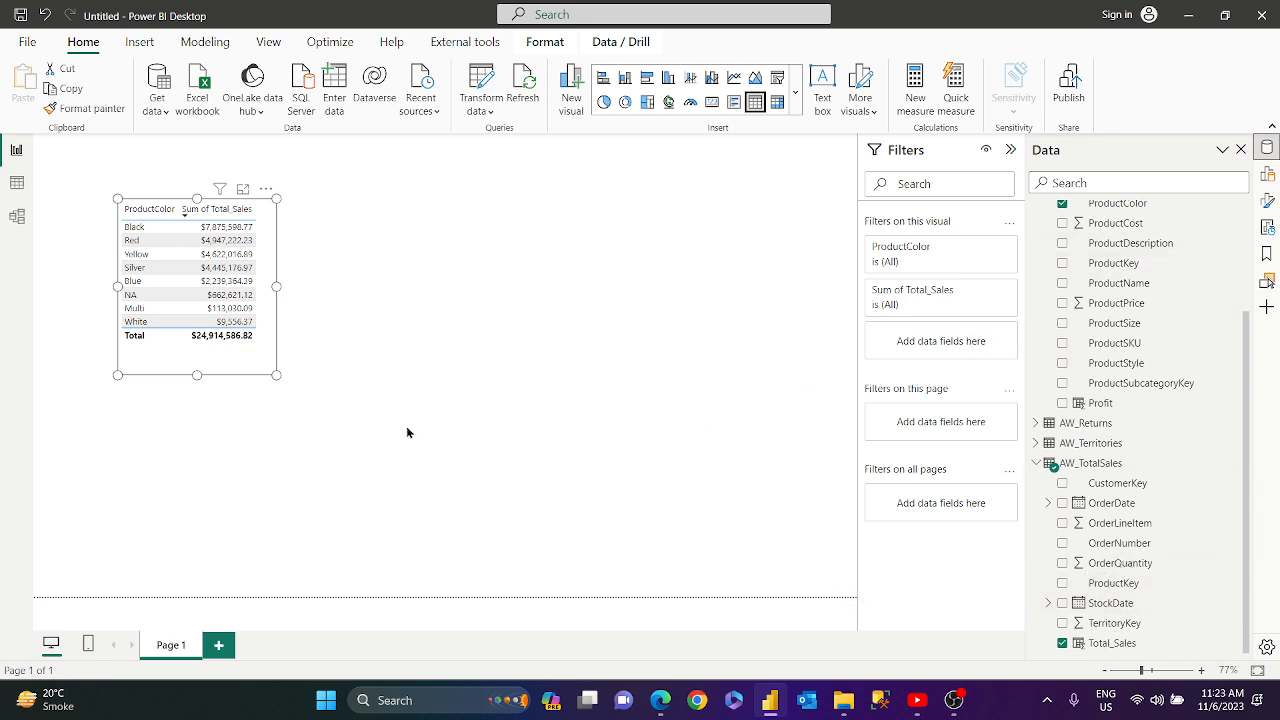
pyautogui.moveTo(276, 375); pyautogui.dragTo(300, 349)
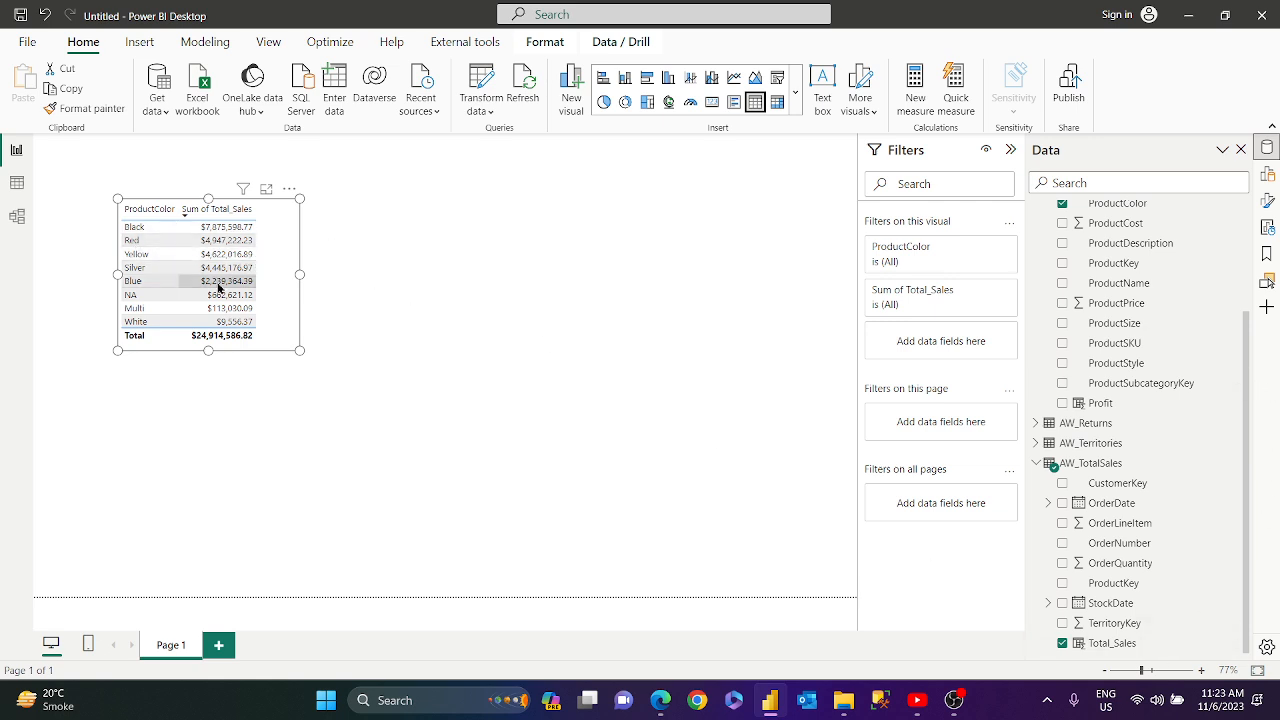
# Step: Examine the formula of the Total Sales measure in the All Measures table
pyautogui.scroll(3, 1247, 352)
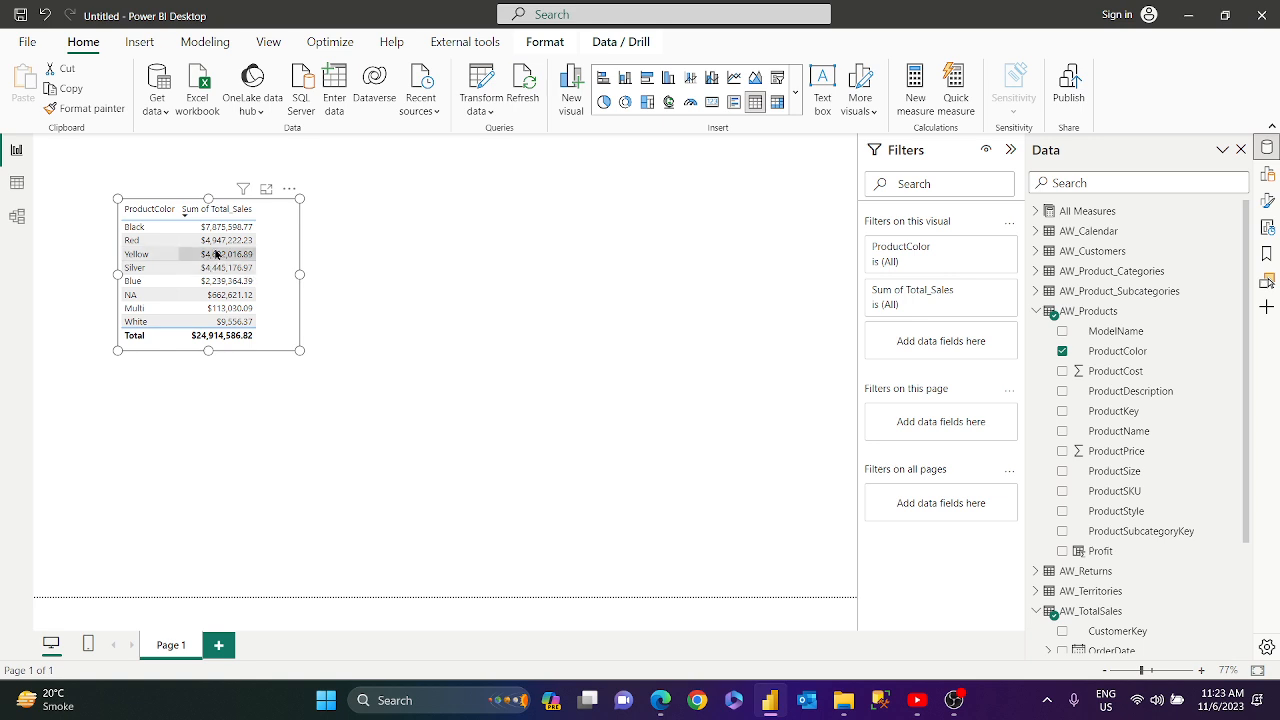
pyautogui.click(1037, 211)
pyautogui.click(1100, 231)
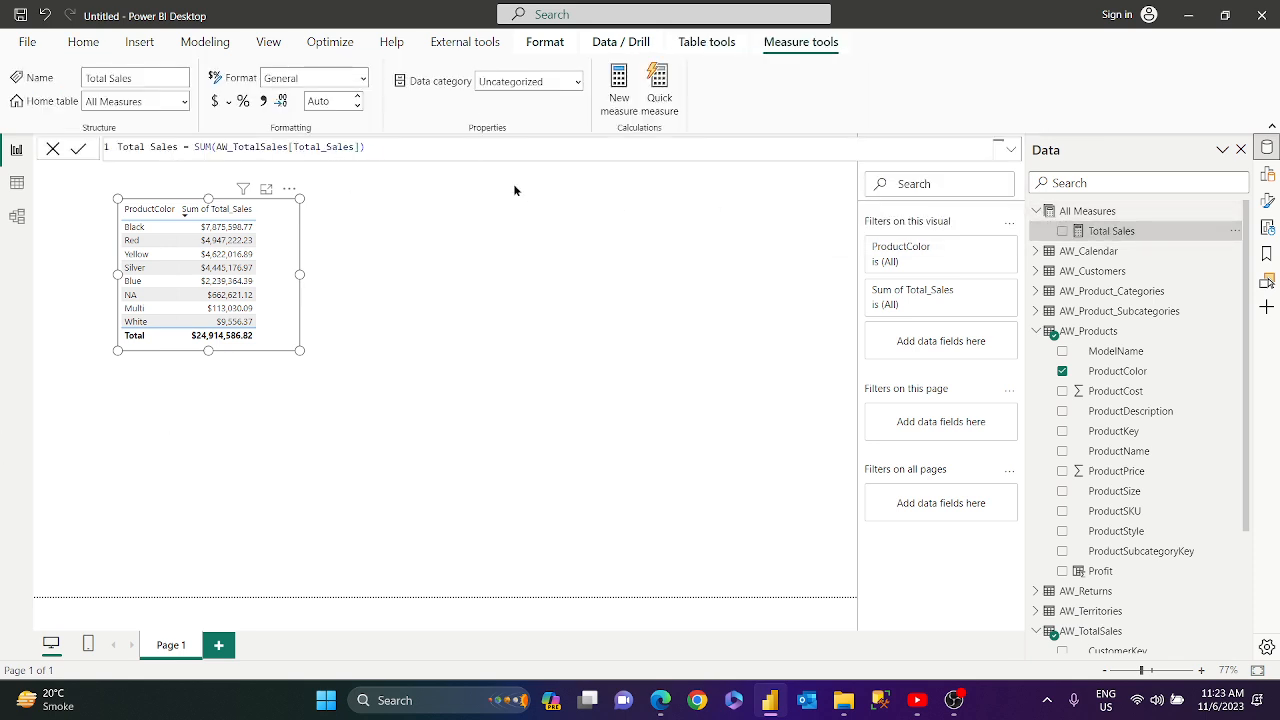
pyautogui.moveTo(194, 147); pyautogui.dragTo(237, 147)
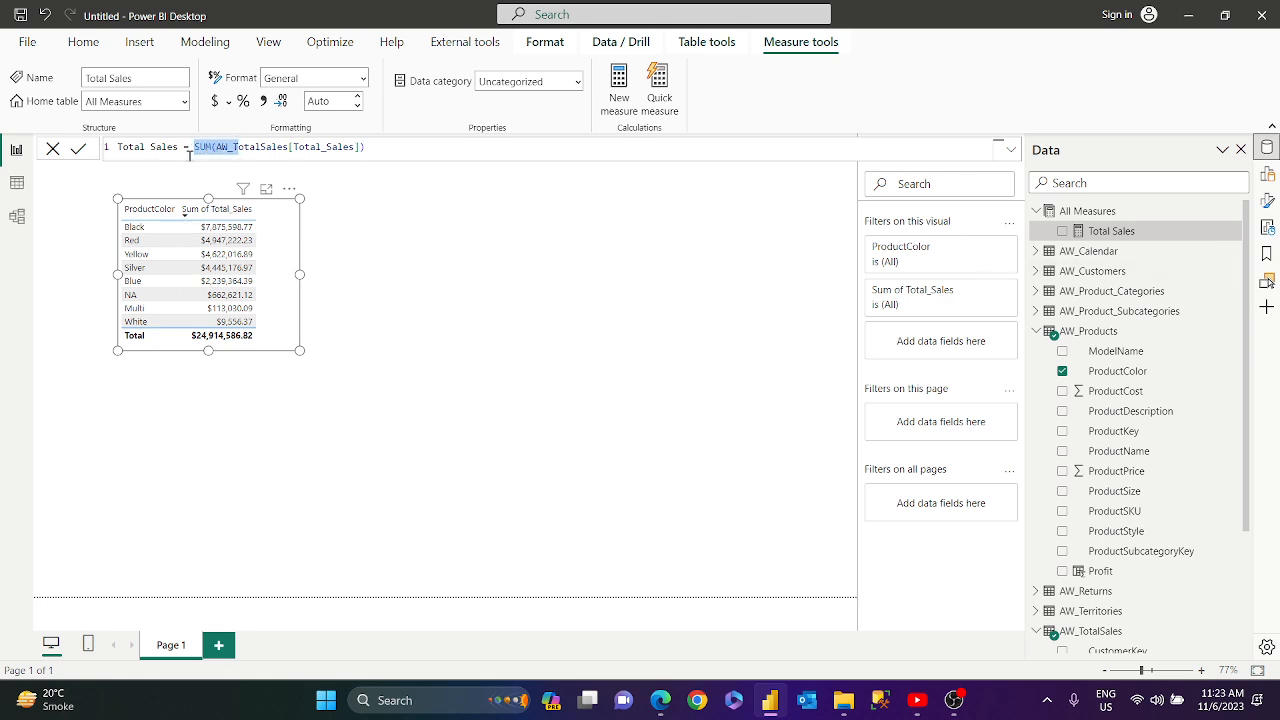
pyautogui.click(195, 147)
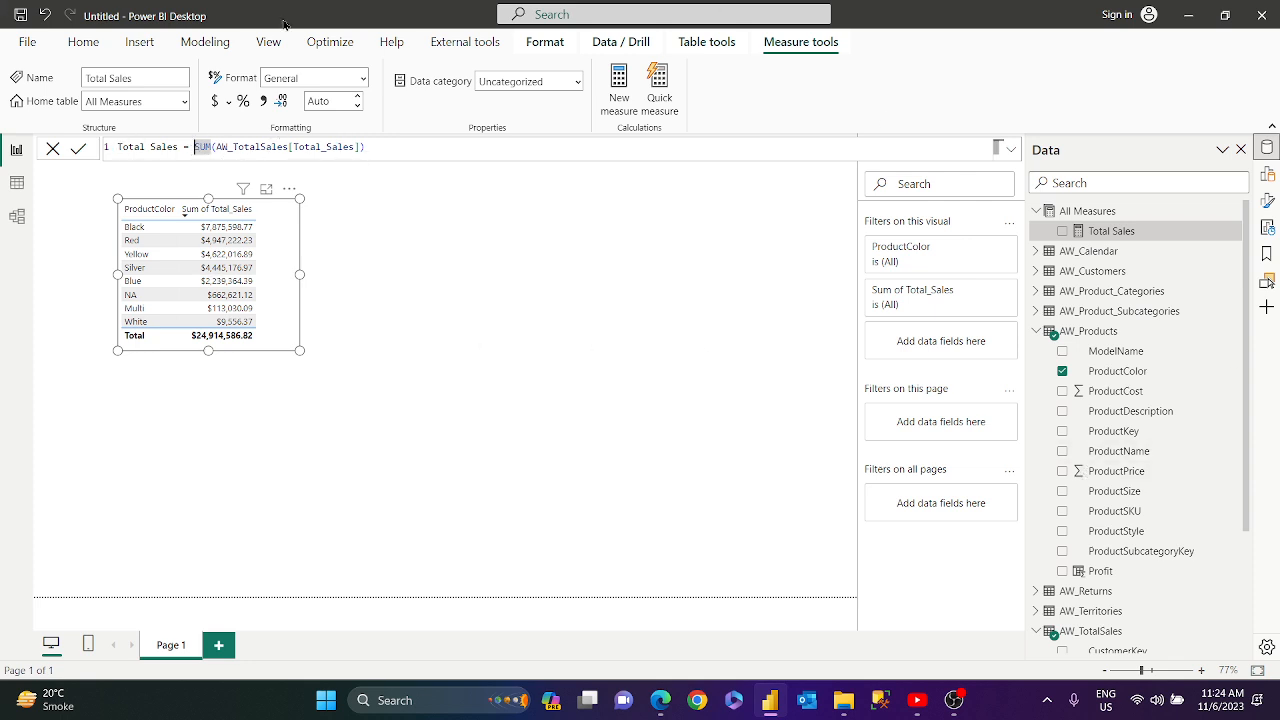
# Step: Add a new measure named Red_Sales to All Measures, beginning its formula with CALCULATE and [Total Sales] as the expression
pyautogui.rightClick(1108, 213)
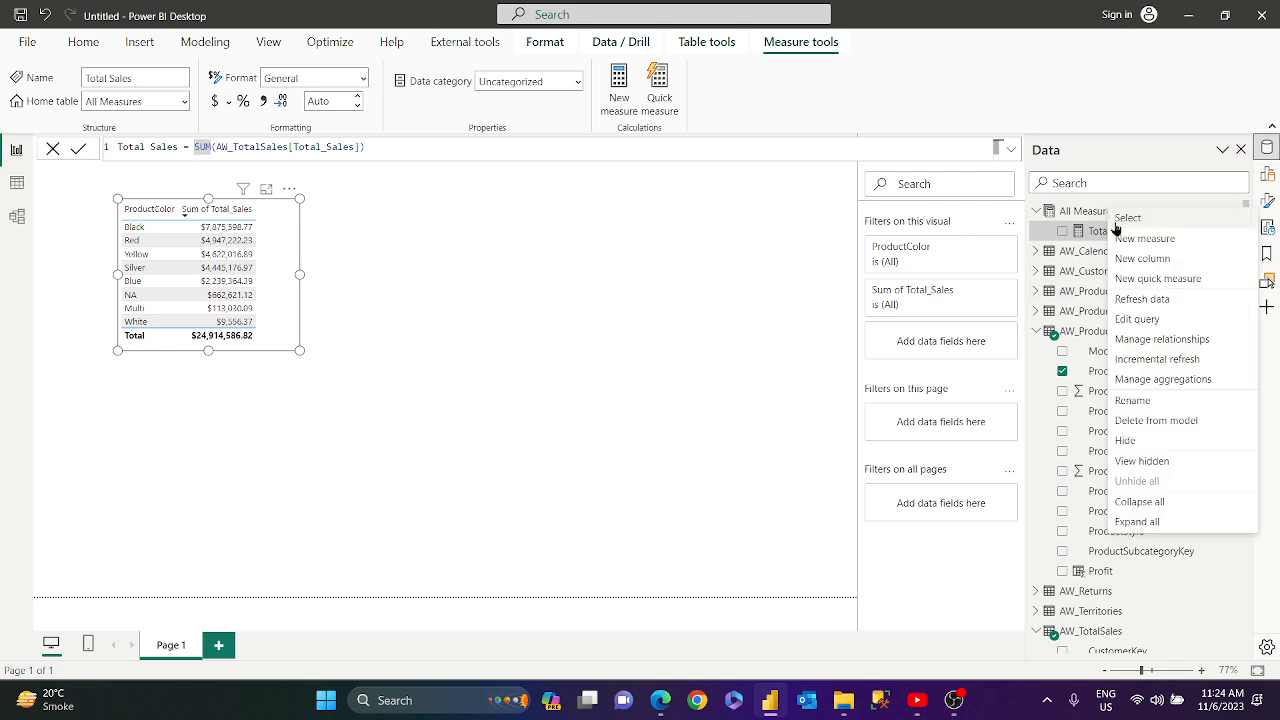
pyautogui.press('Escape')
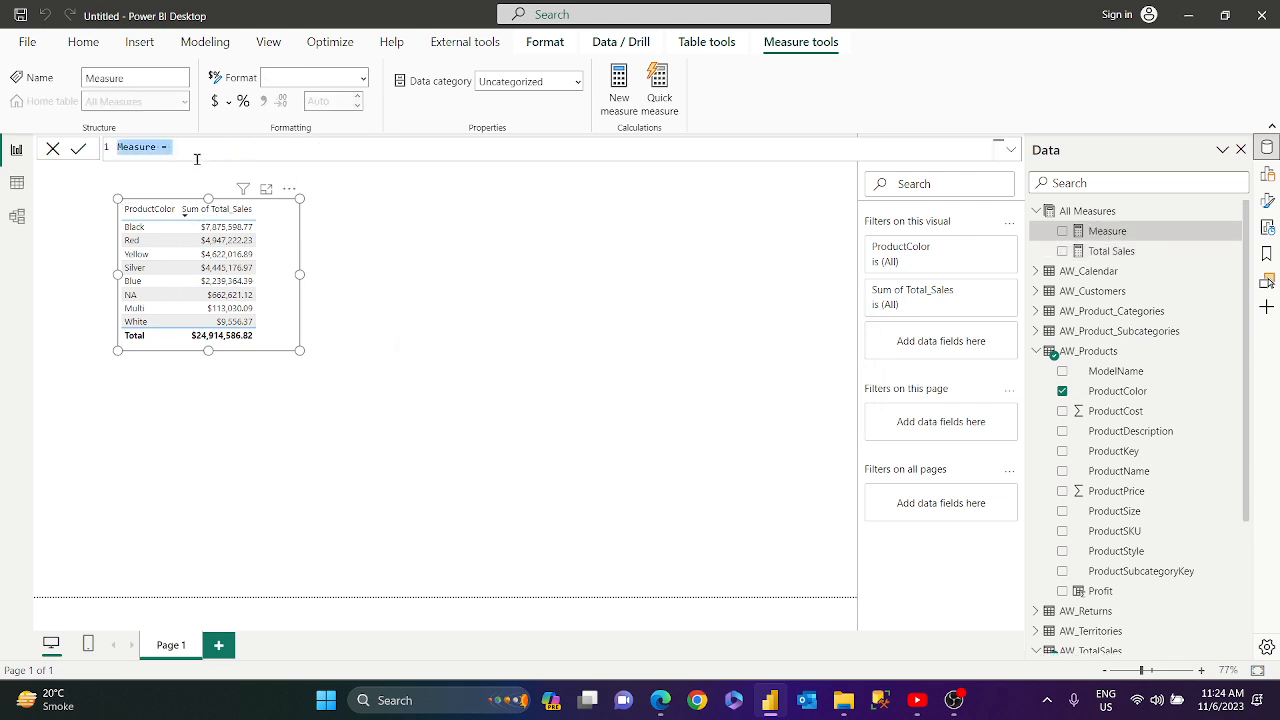
pyautogui.write('Red')
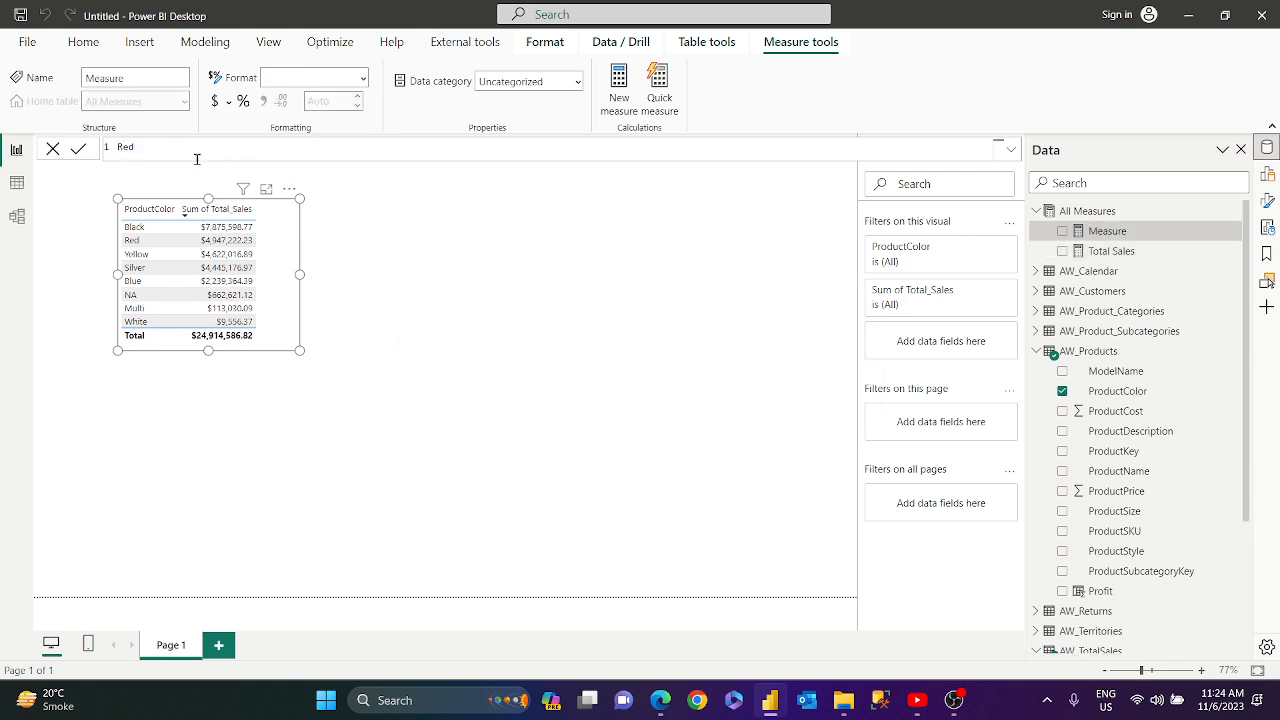
pyautogui.write('_Sales= Cal')
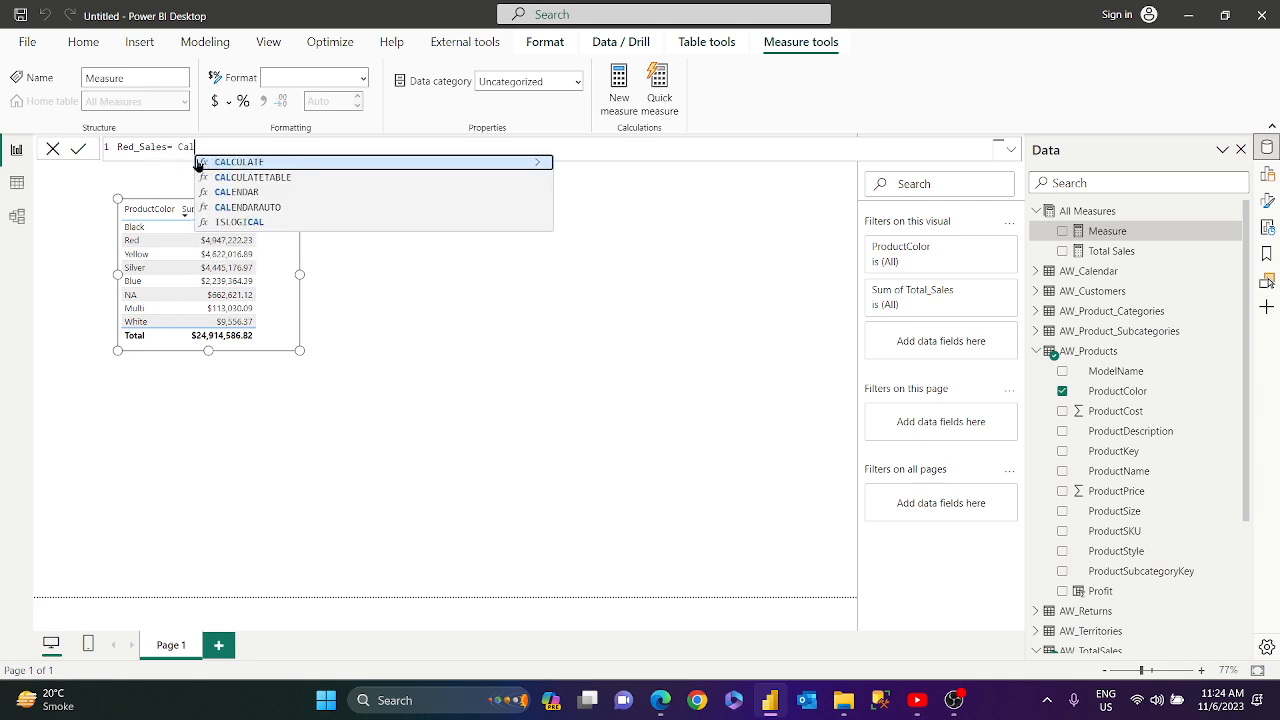
pyautogui.click(198, 163)
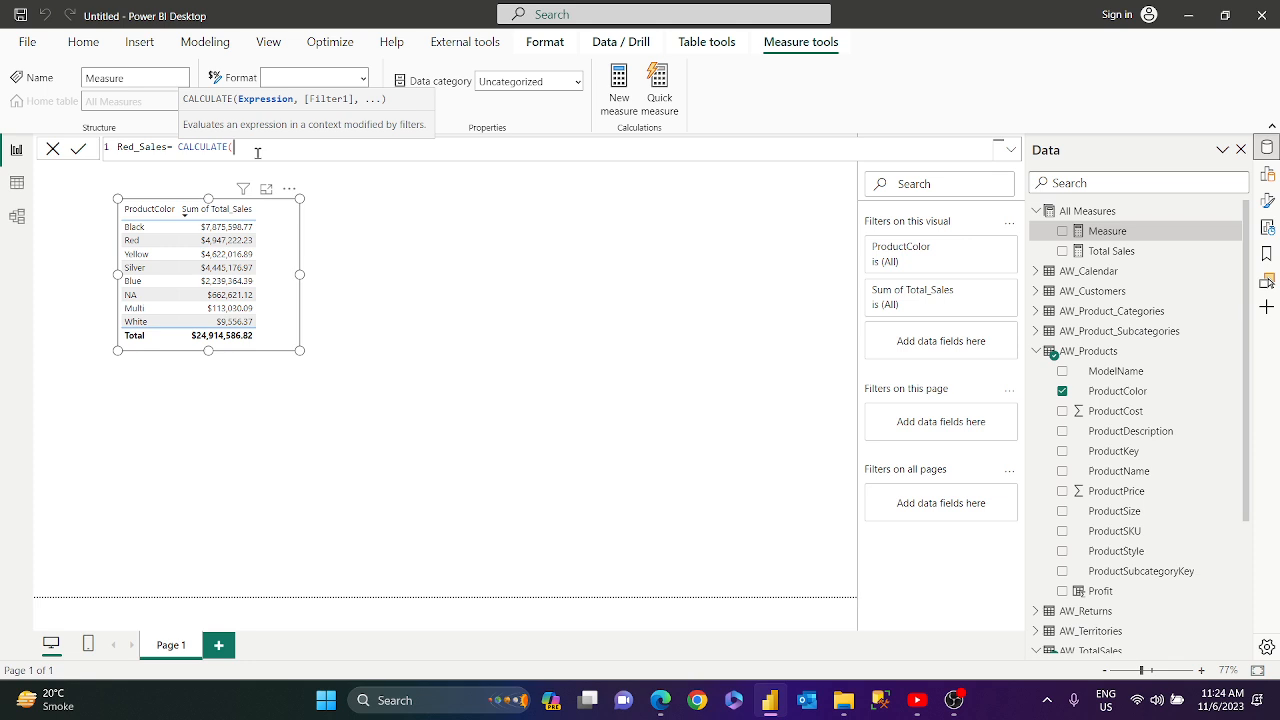
pyautogui.write('[Total Sales]')
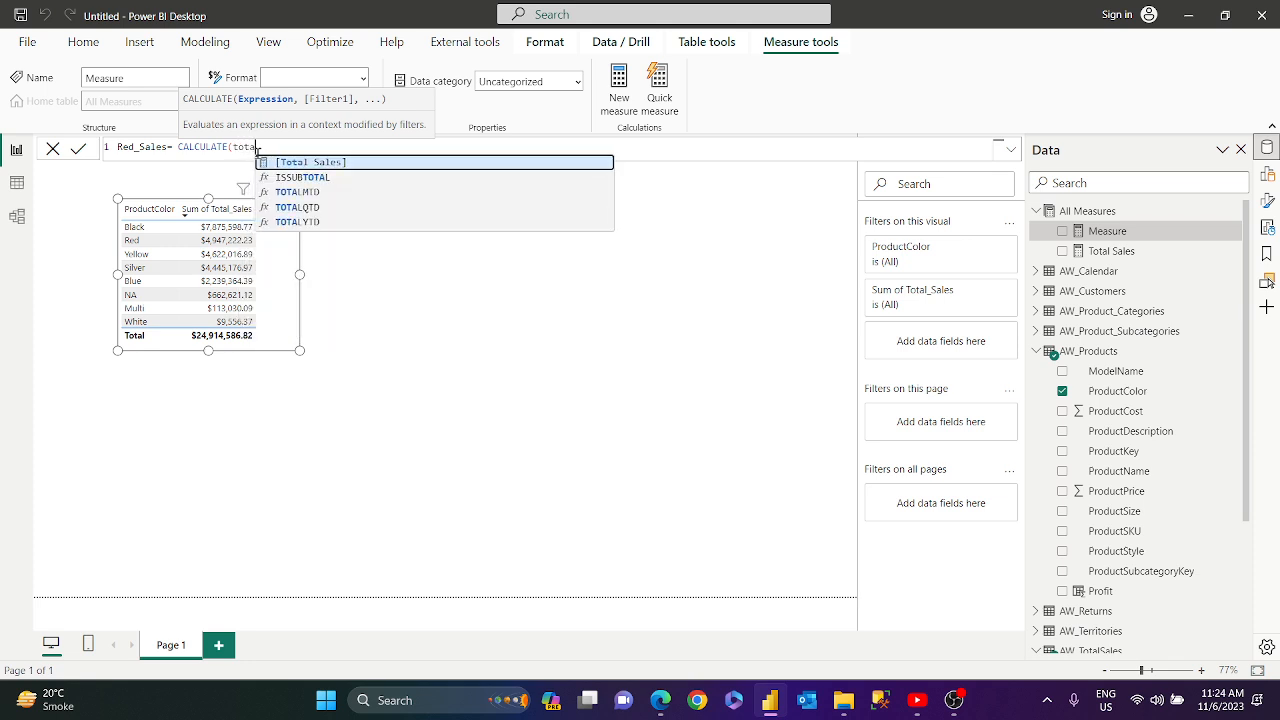
pyautogui.press('Tab')
pyautogui.write(',')
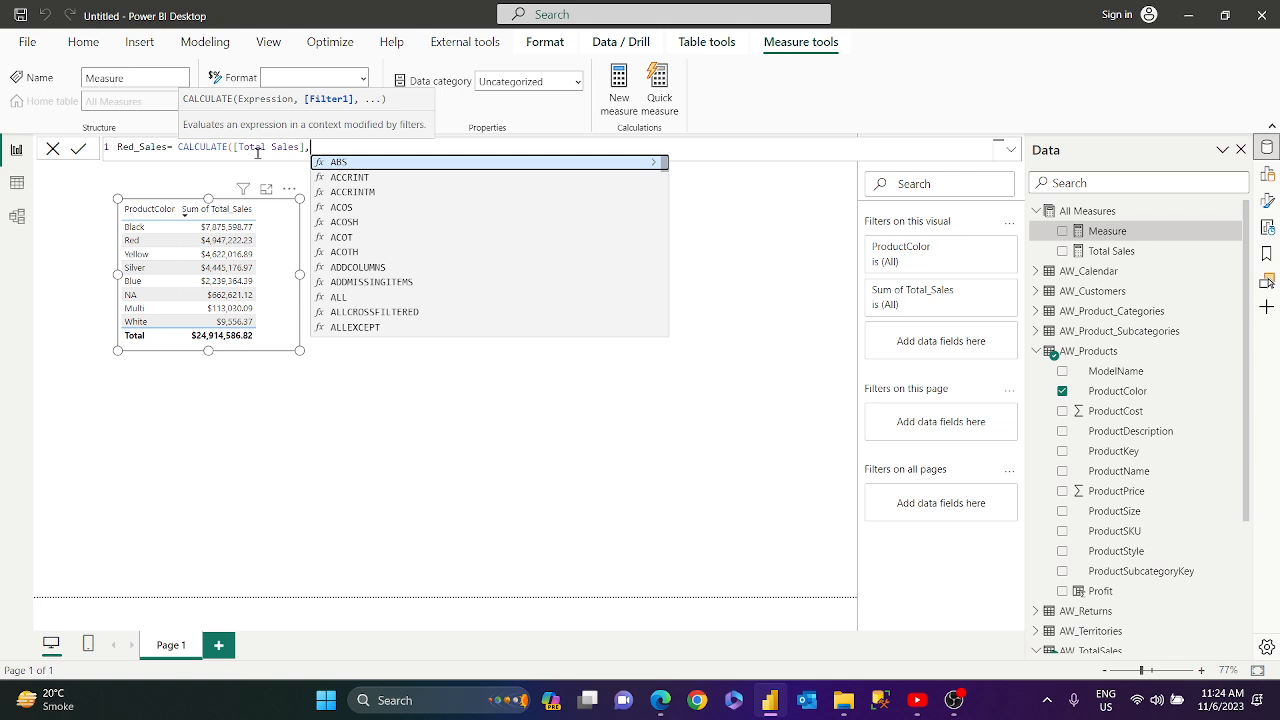
# Step: Complete the Red_Sales formula with the filter AW_Products[ProductColor]="Red" and the closing parenthesis
pyautogui.write('sales')
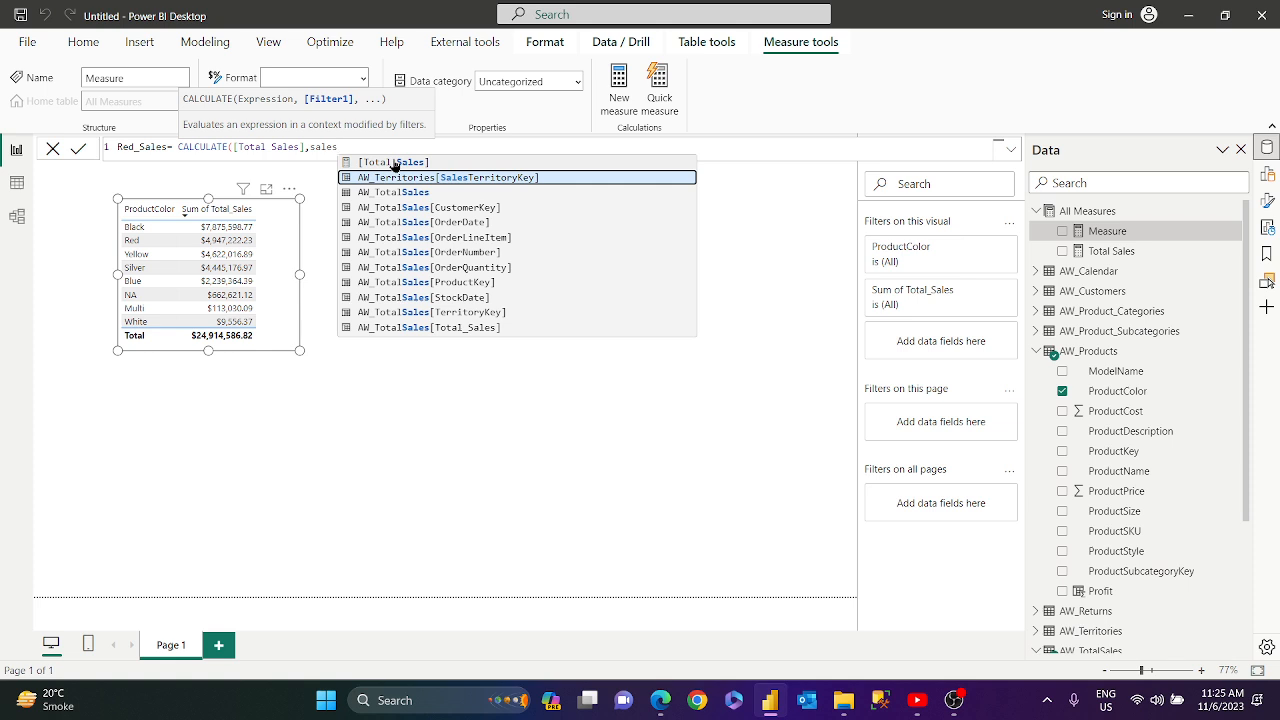
pyautogui.press('BackSpace')
pyautogui.press('BackSpace')
pyautogui.press('BackSpace')
pyautogui.press('BackSpace')
pyautogui.press('BackSpace')
pyautogui.write('colo')
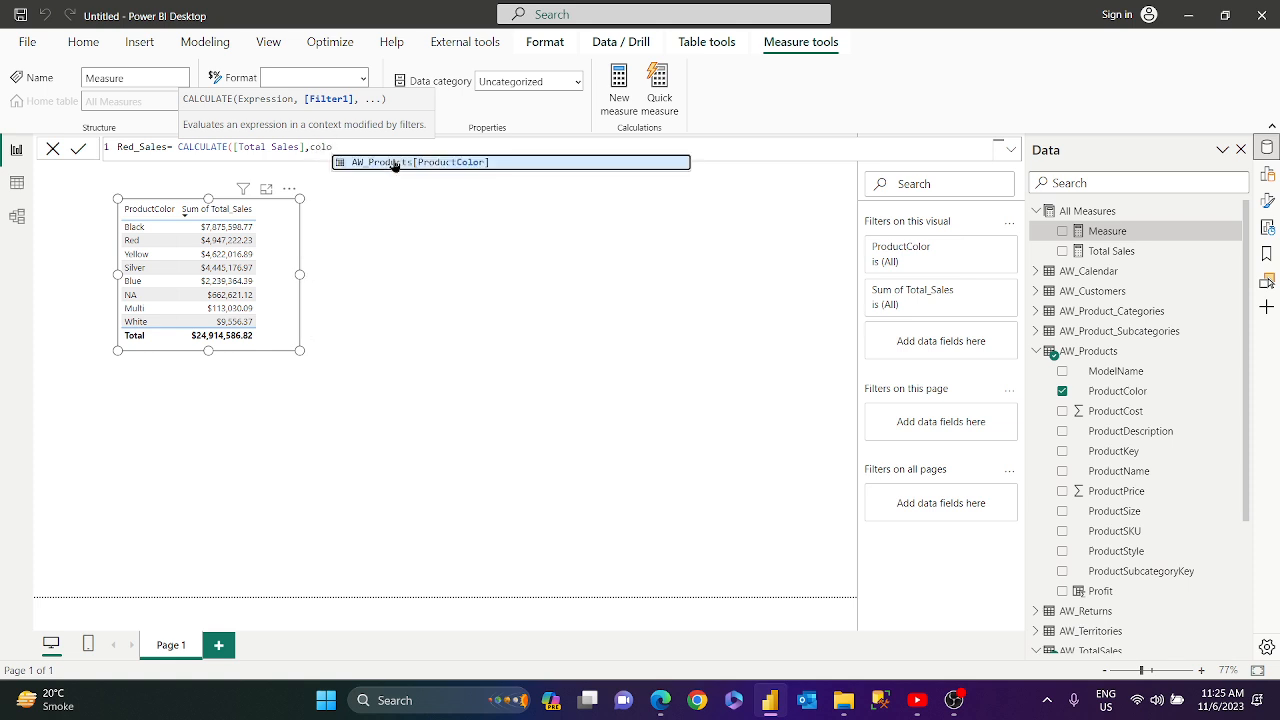
pyautogui.click(395, 163)
pyautogui.write('="Red"')
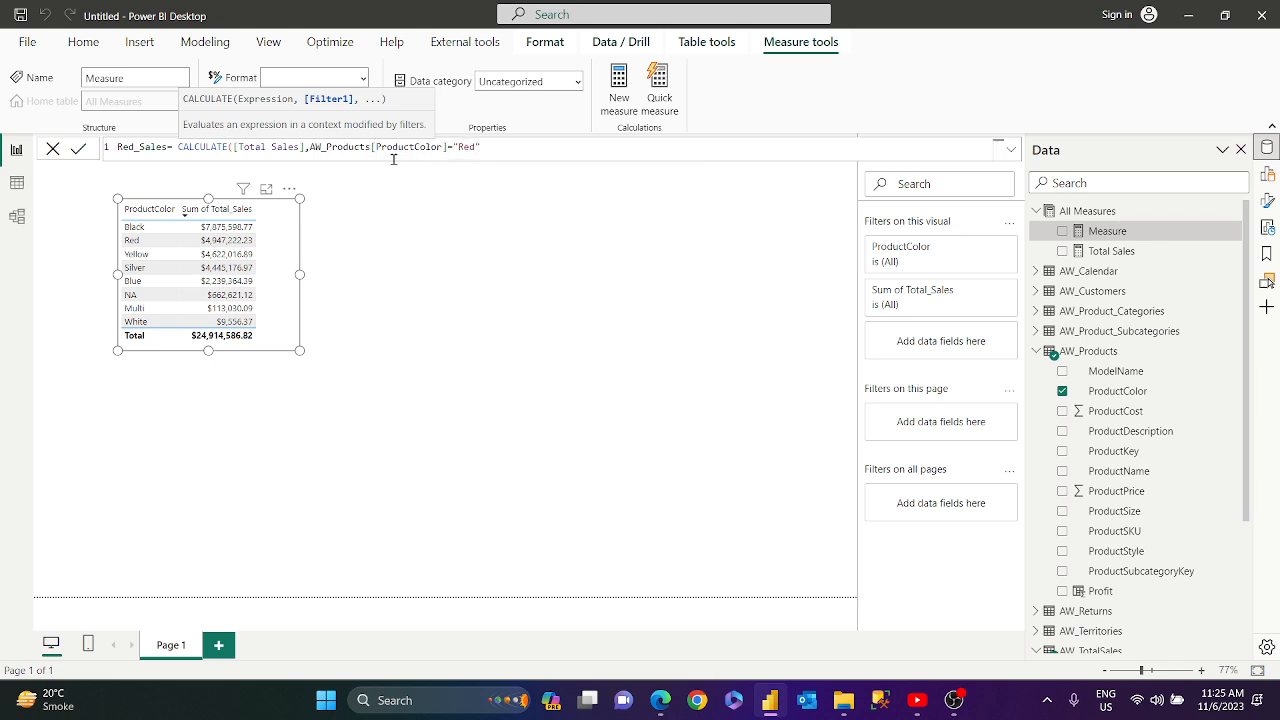
pyautogui.write(')')
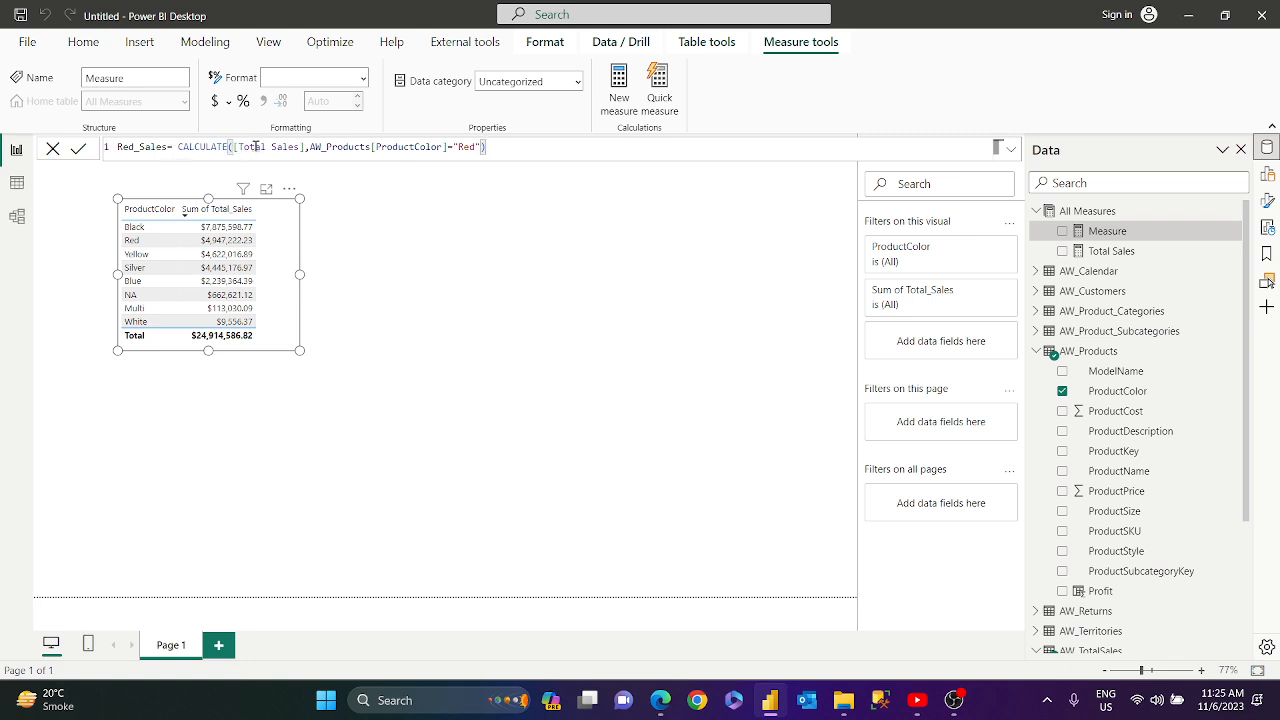
pyautogui.moveTo(311, 147); pyautogui.dragTo(482, 148)
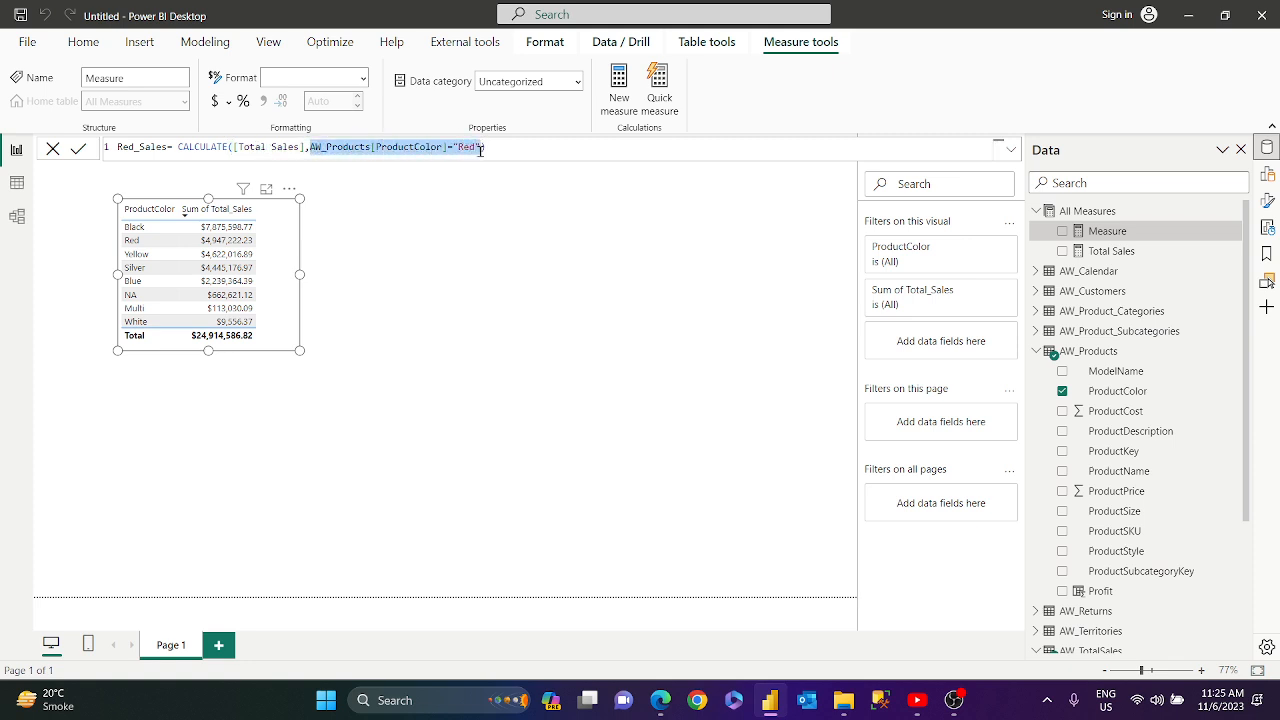
pyautogui.click(451, 147)
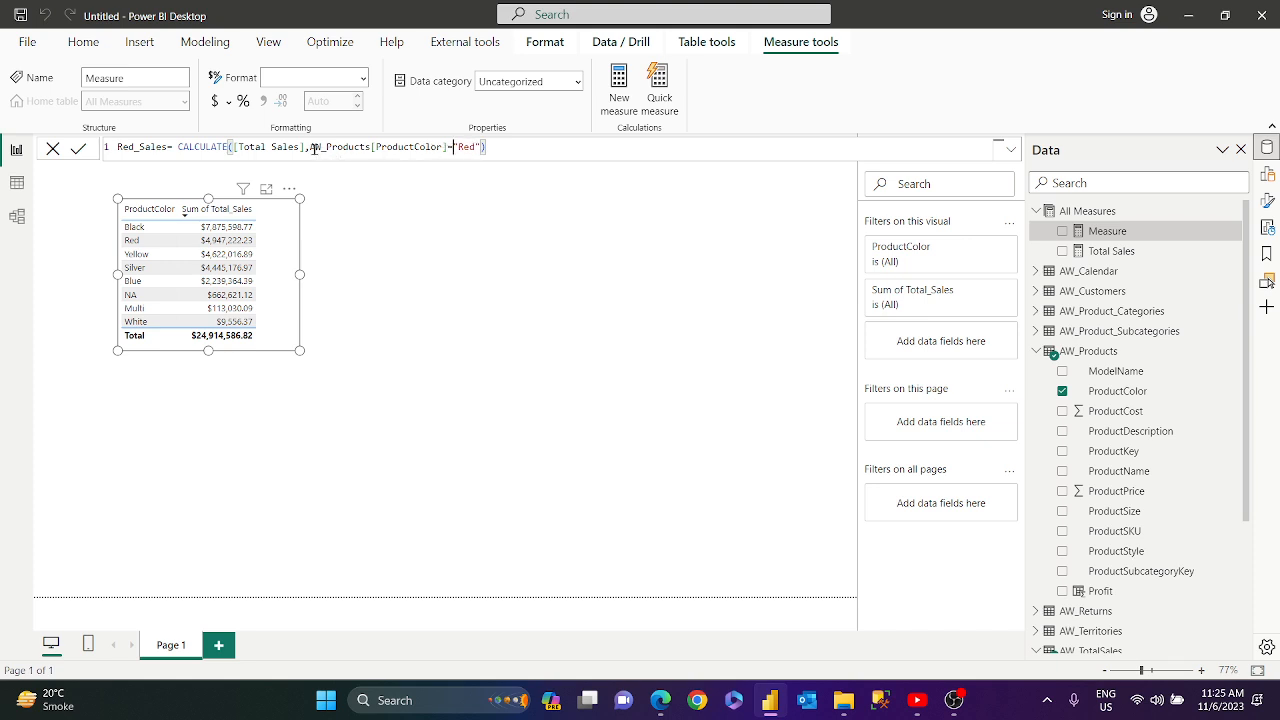
pyautogui.moveTo(311, 147); pyautogui.dragTo(476, 147)
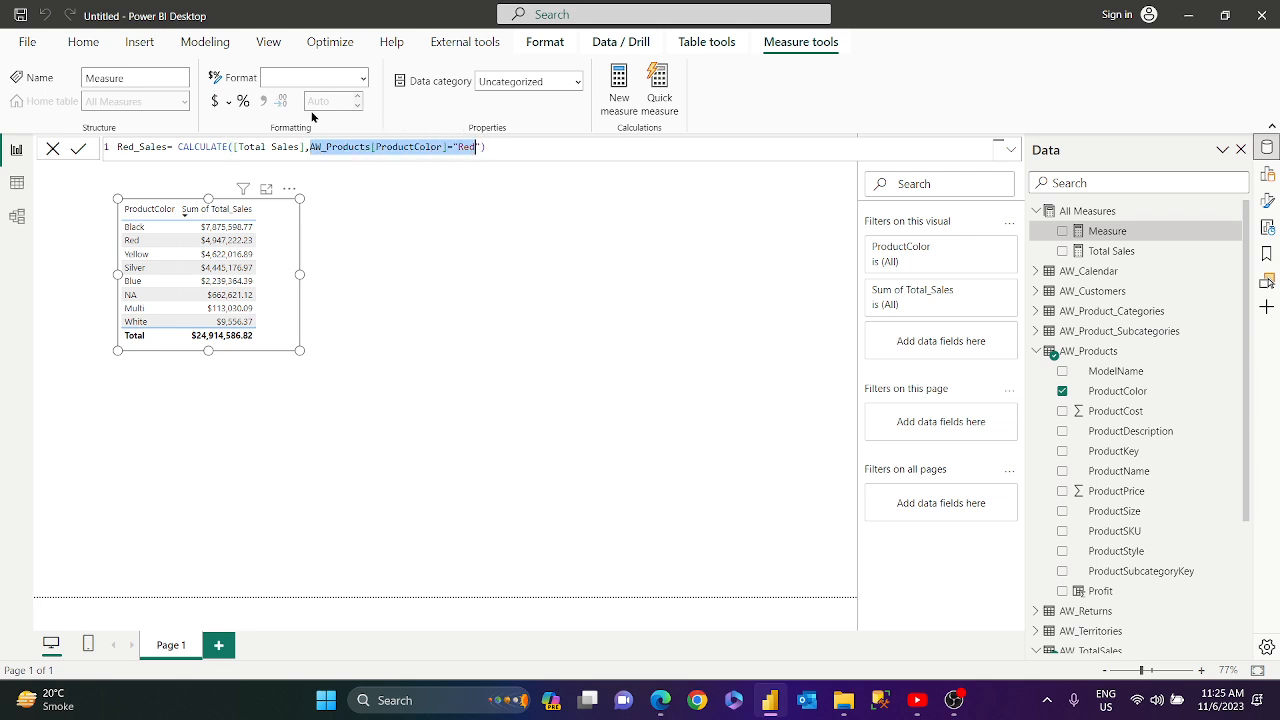
# Step: Commit the Red_Sales measure and add it as a column to the ProductColor table visual
pyautogui.click(510, 149)
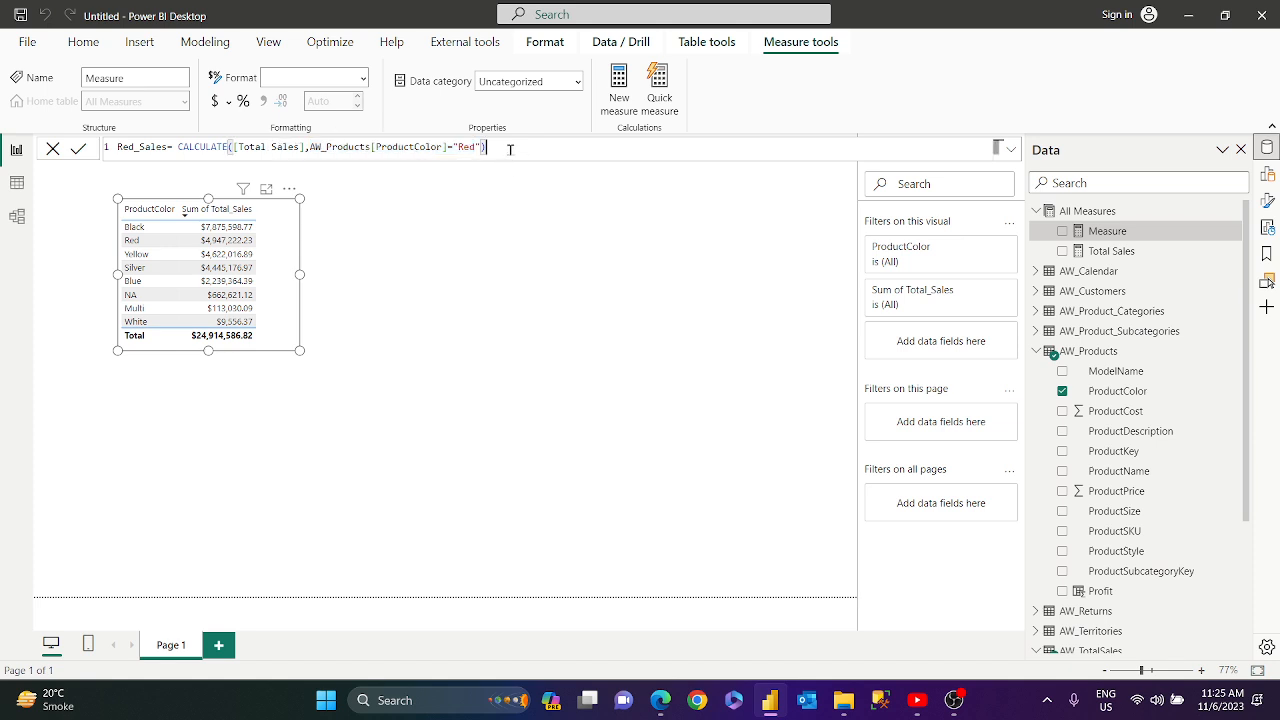
pyautogui.press('Return')
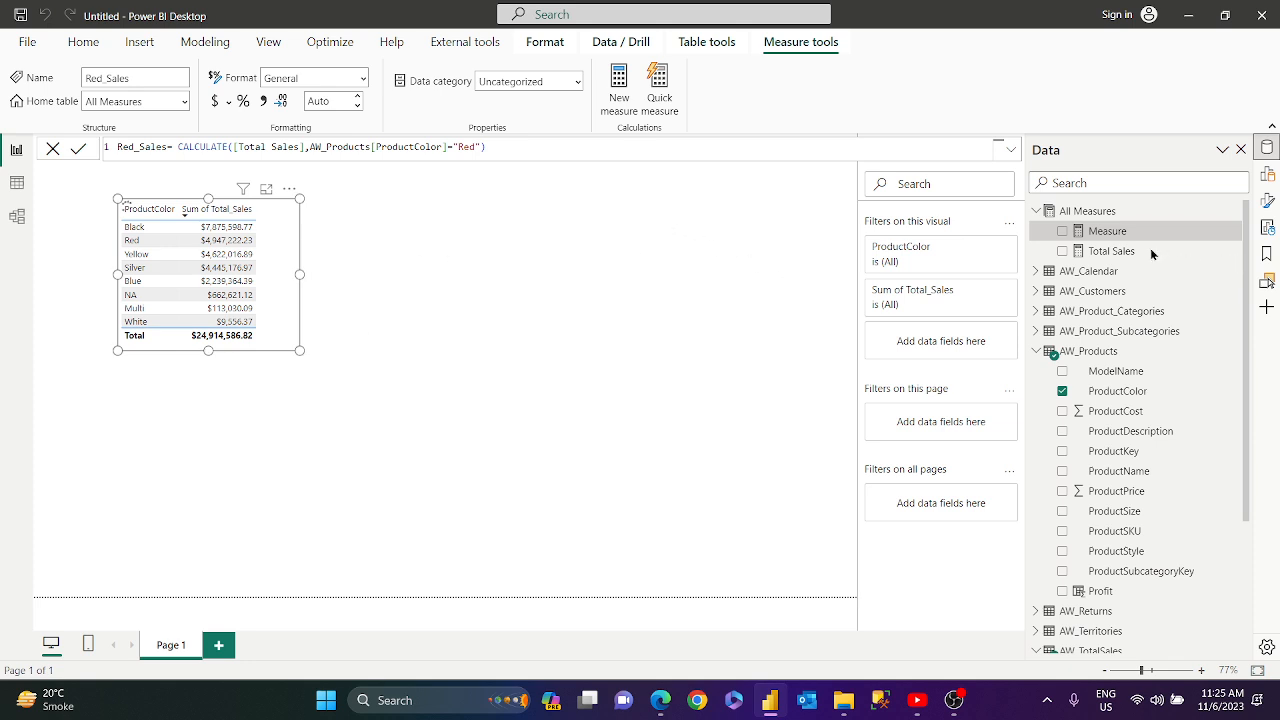
pyautogui.moveTo(1138, 236); pyautogui.dragTo(284, 268)
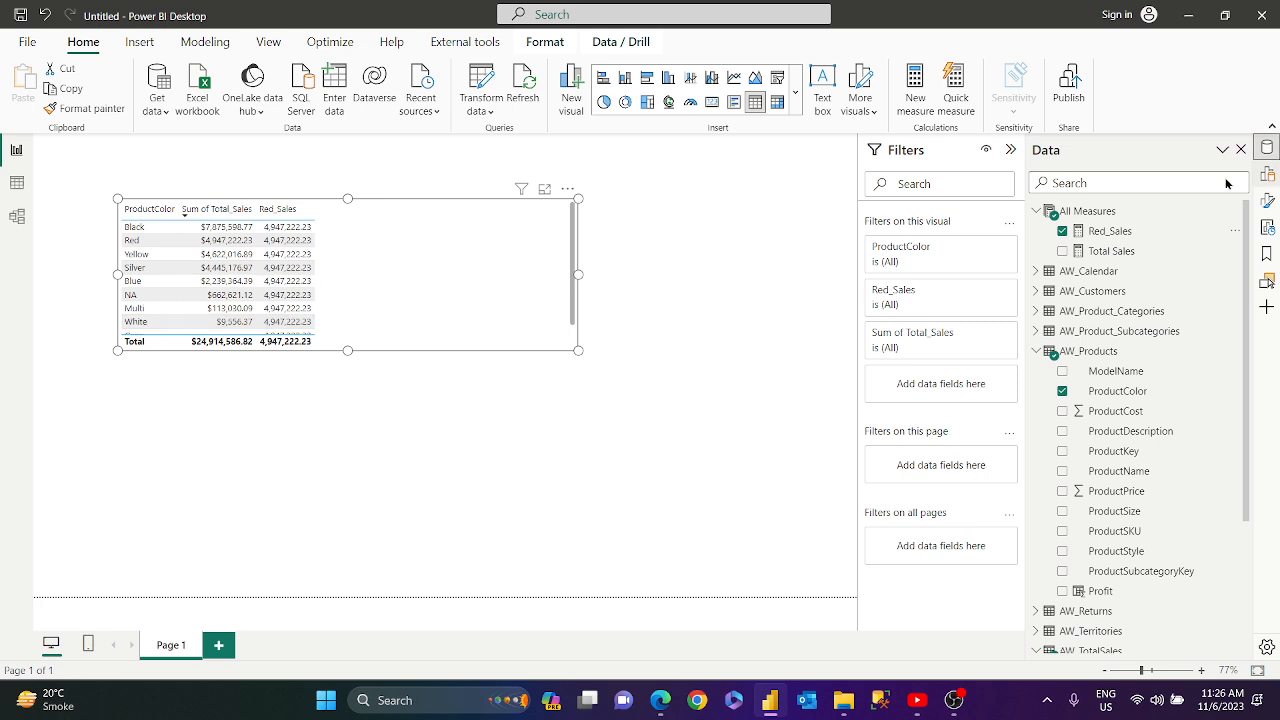
# Step: Examine the Red_Sales formula, focusing on its AW_Products filter argument
pyautogui.click(1103, 236)
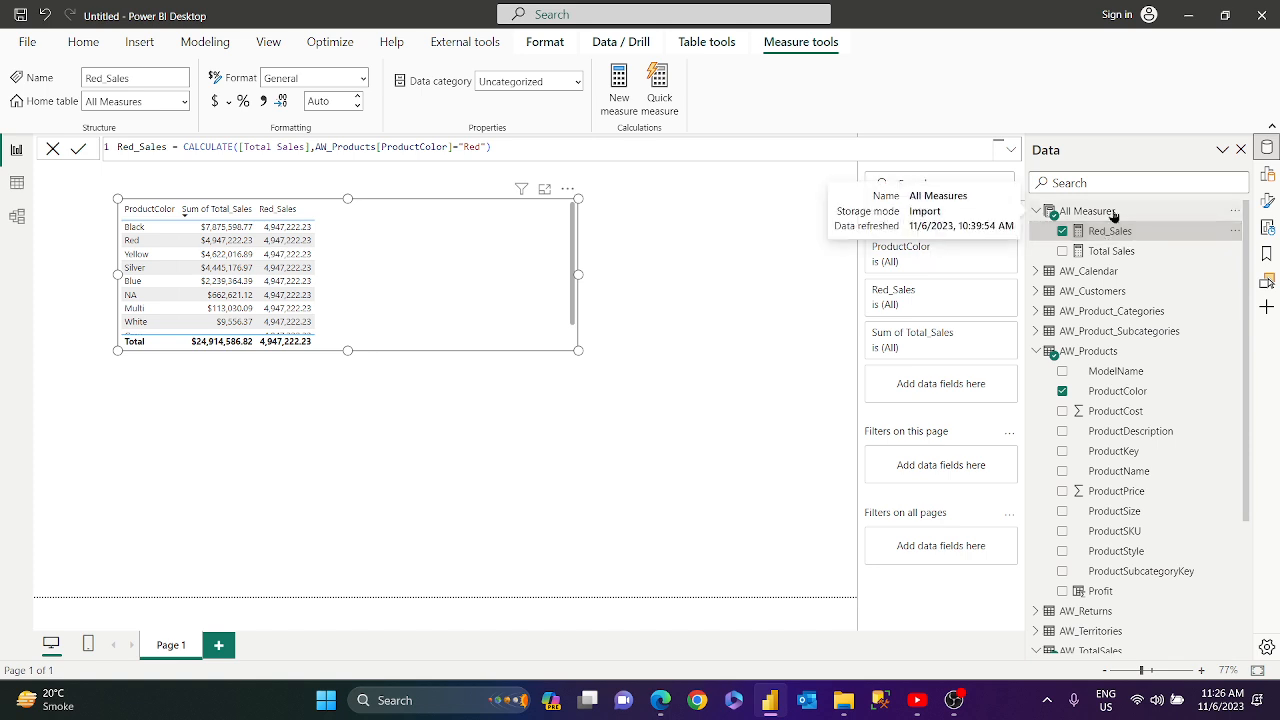
pyautogui.doubleClick(320, 147)
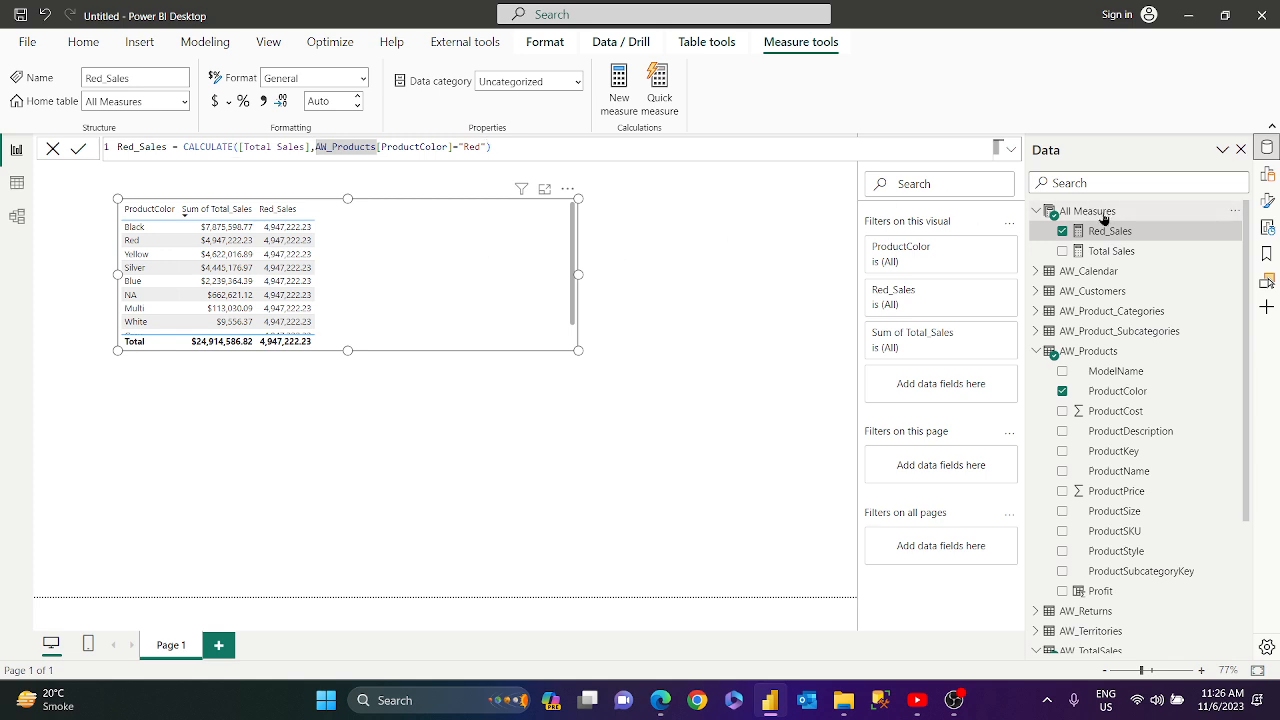
pyautogui.click(742, 266)
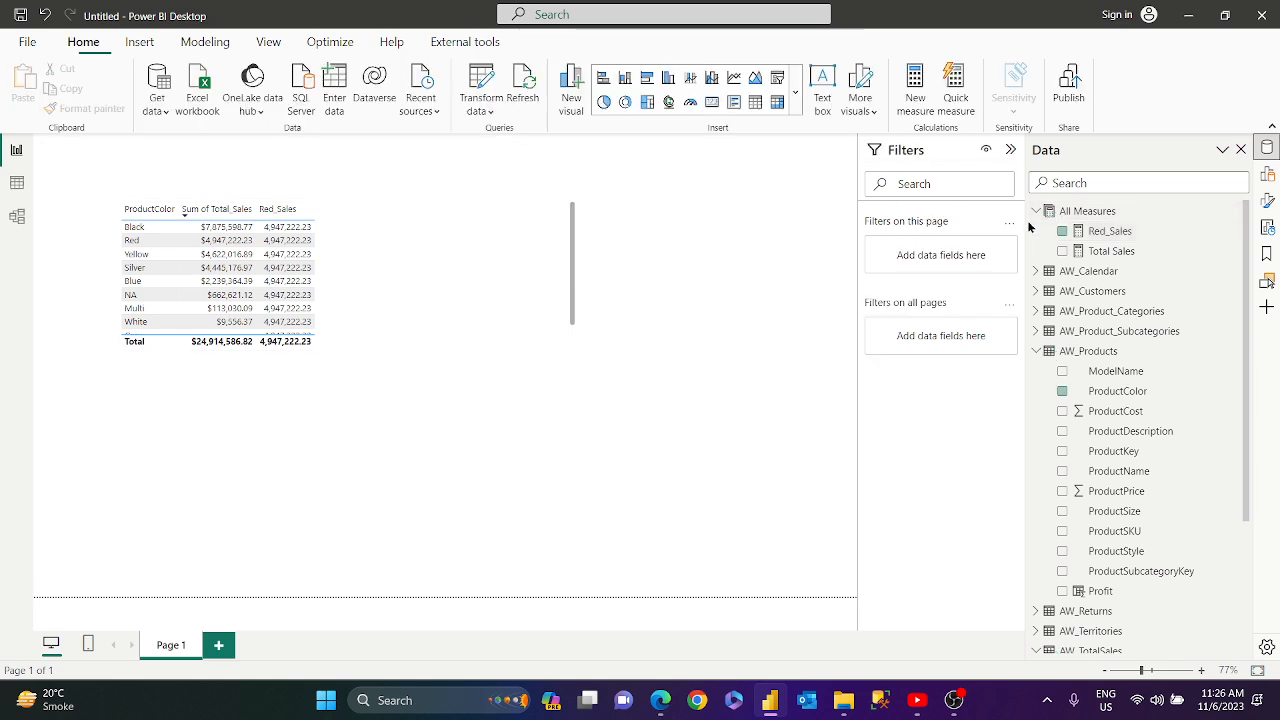
# Step: Add a measure named Filter_Red_Sales to All Measures, beginning its formula with CALCULATE of [Total Sales] and a FILTER over AW_Products
pyautogui.rightClick(1078, 210)
pyautogui.click(716, 190)
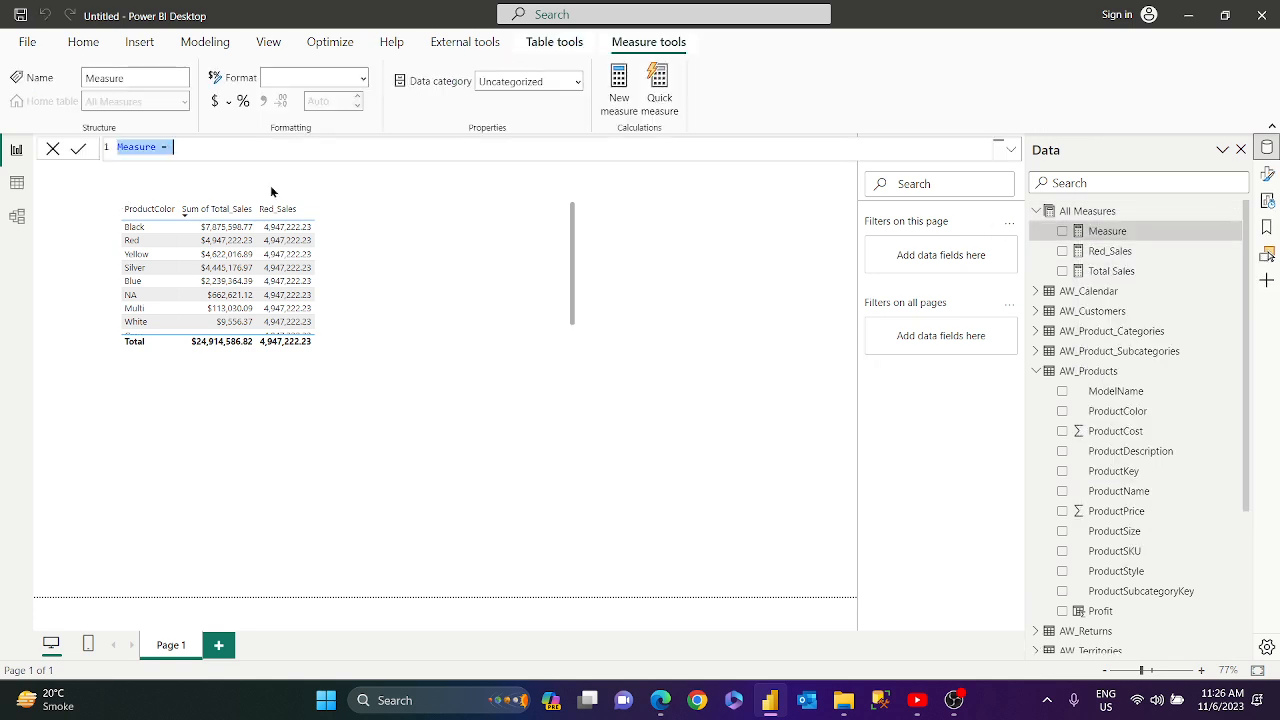
pyautogui.write('F')
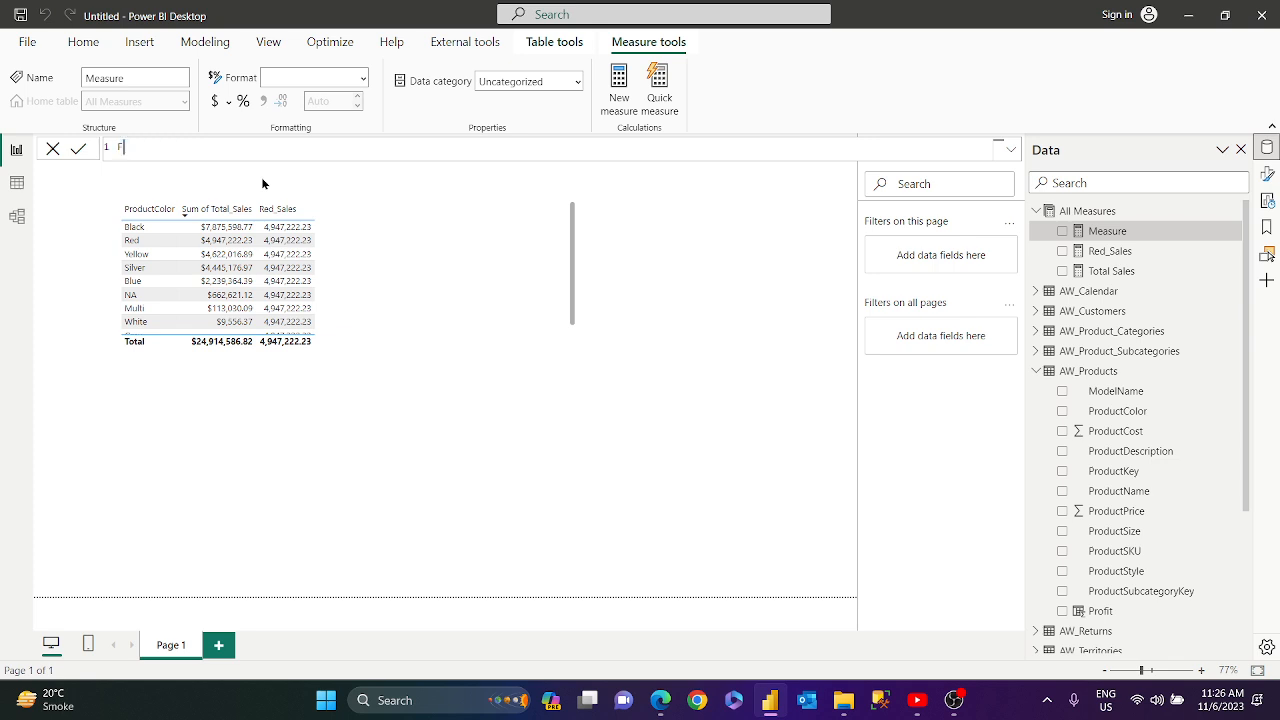
pyautogui.write('ilter_Red_Sales= cal')
pyautogui.press('Tab')
pyautogui.write('tot')
pyautogui.press('Tab')
pyautogui.write(',filter')
pyautogui.press('Tab')
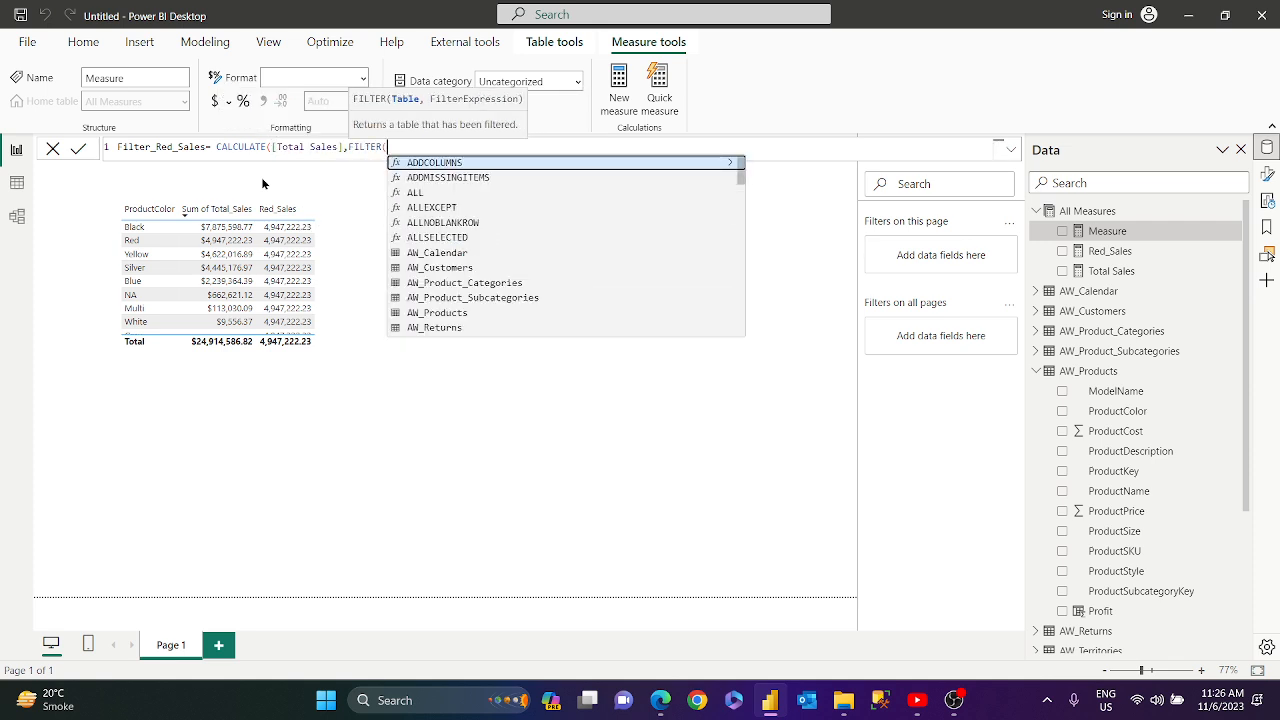
pyautogui.write('pro')
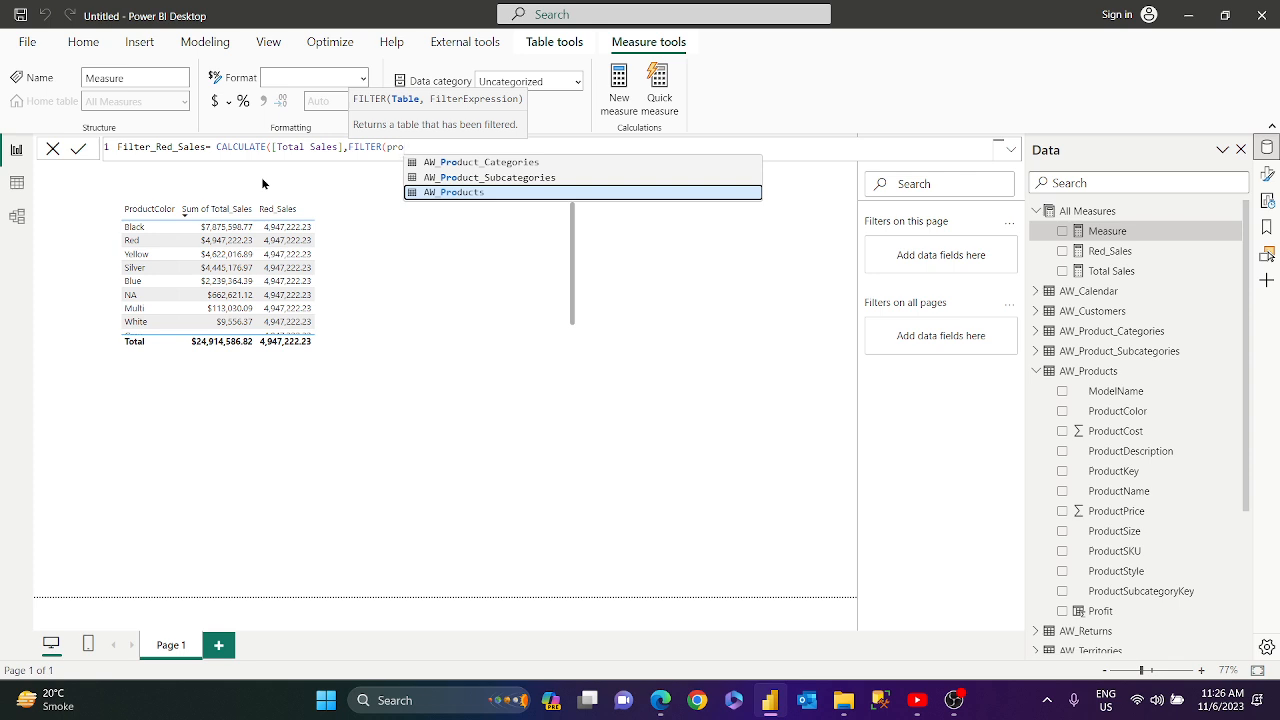
pyautogui.press('Tab')
pyautogui.write(',')
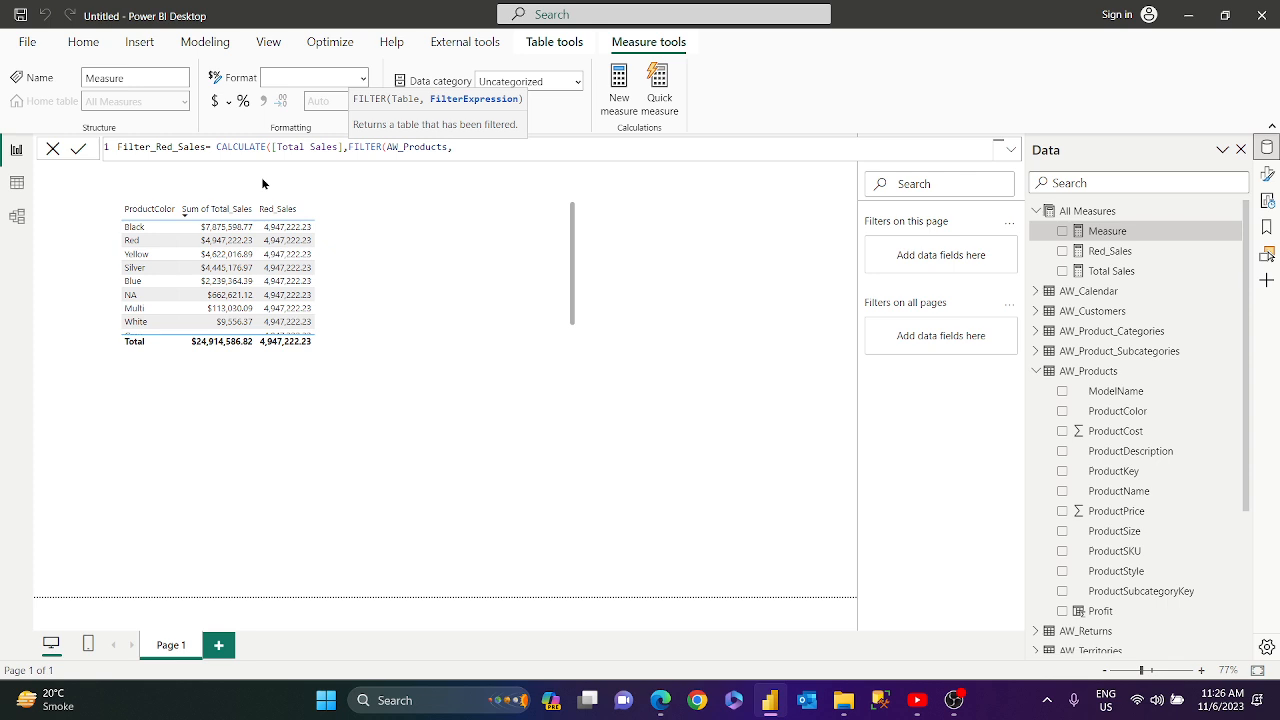
# Step: Complete the Filter_Red_Sales formula with the condition AW_Products[ProductColor]="Red", and add the measure to the table visual
pyautogui.write('p')
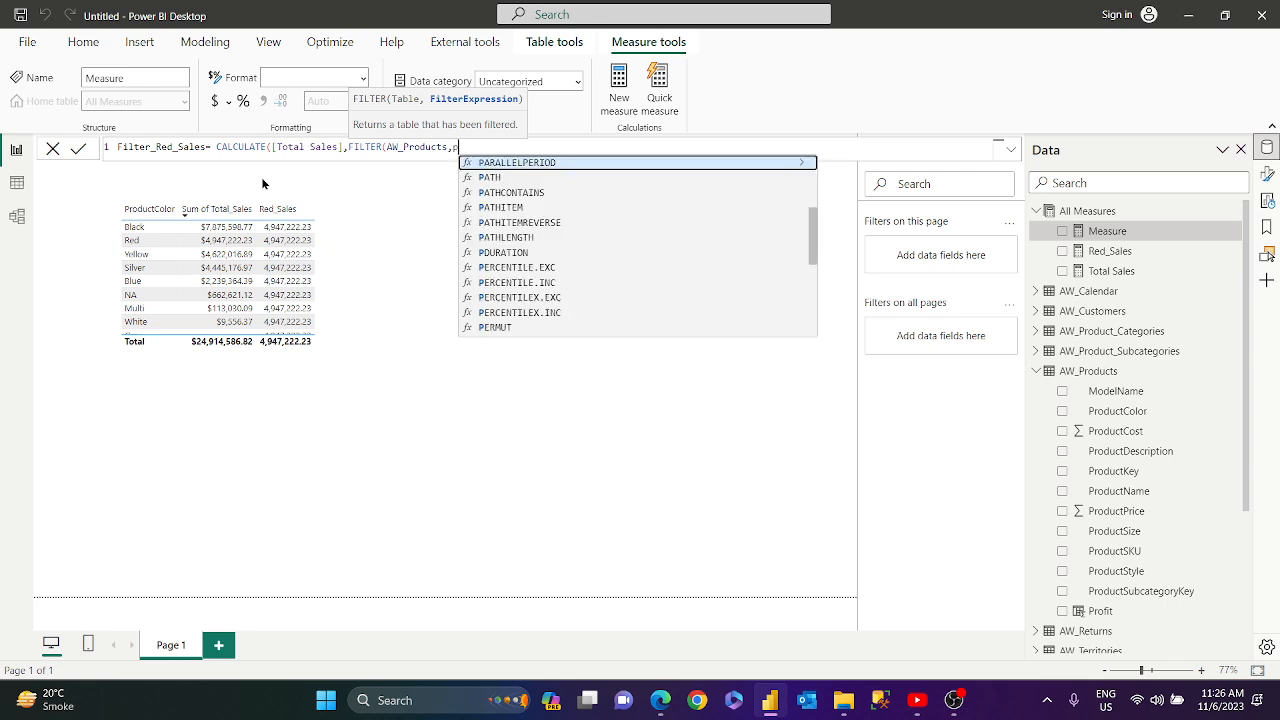
pyautogui.press('BackSpace')
pyautogui.write('color')
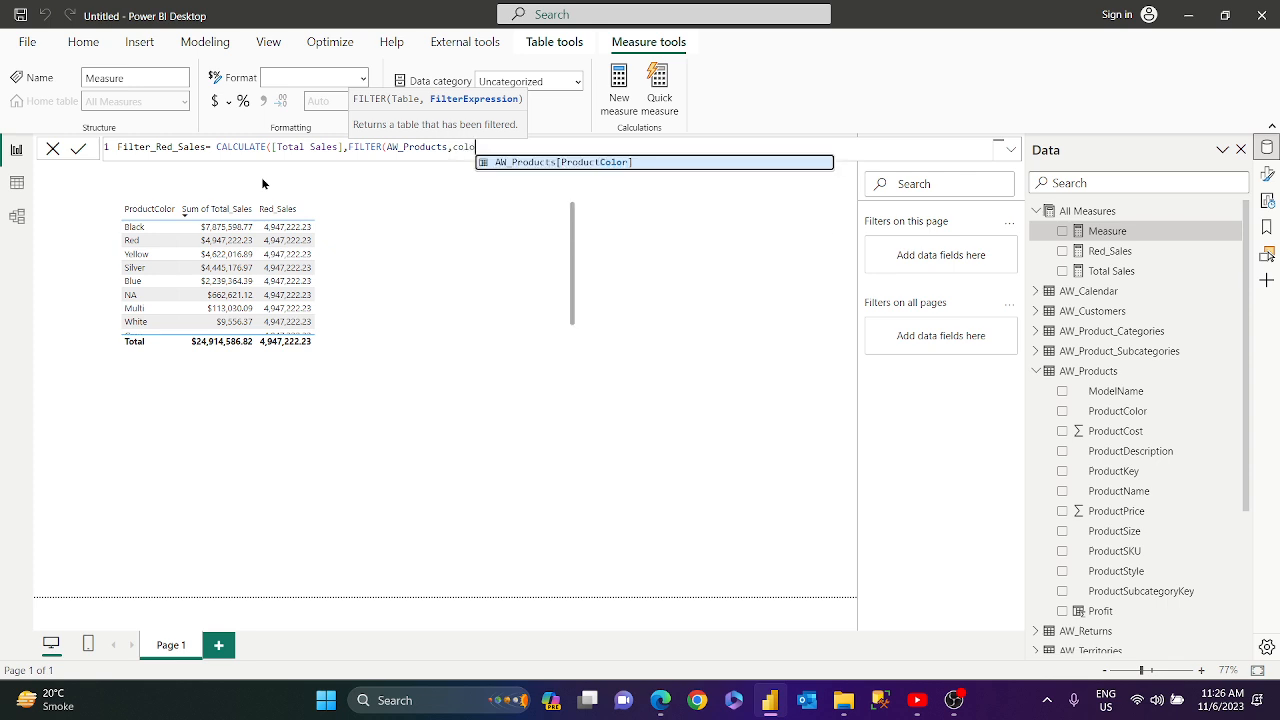
pyautogui.press('Tab')
pyautogui.write('="')
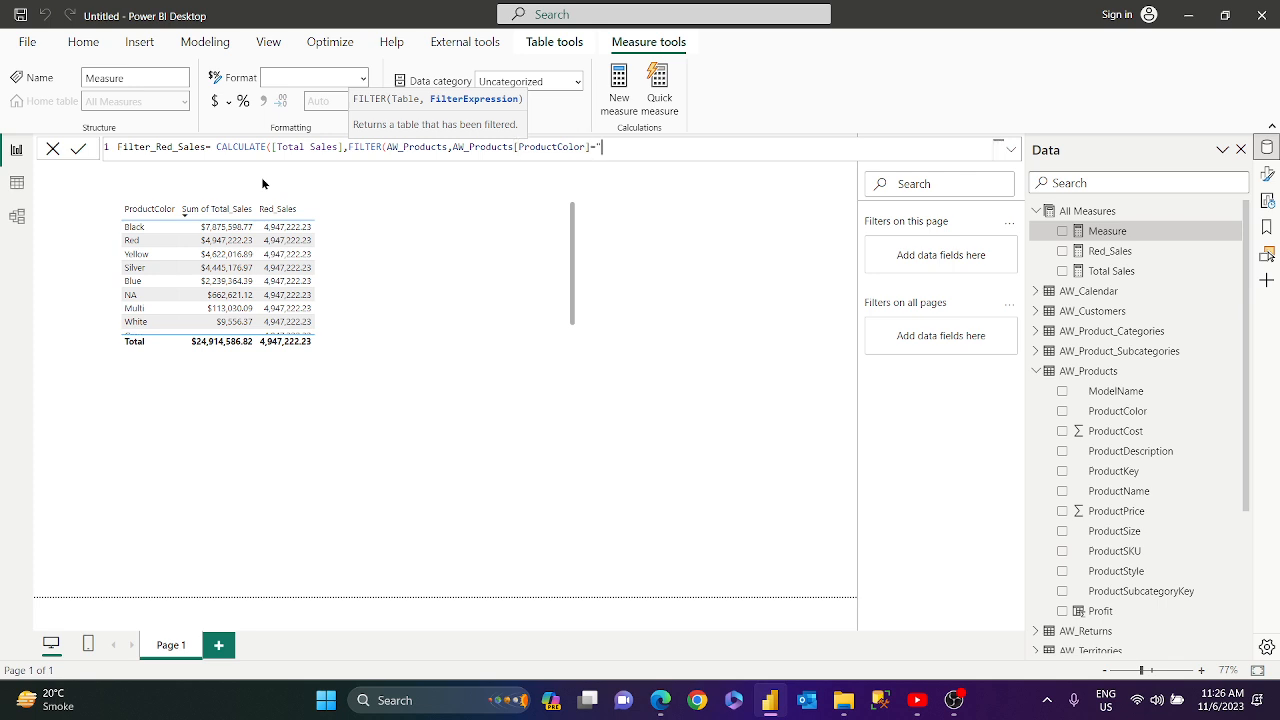
pyautogui.write('Red"))')
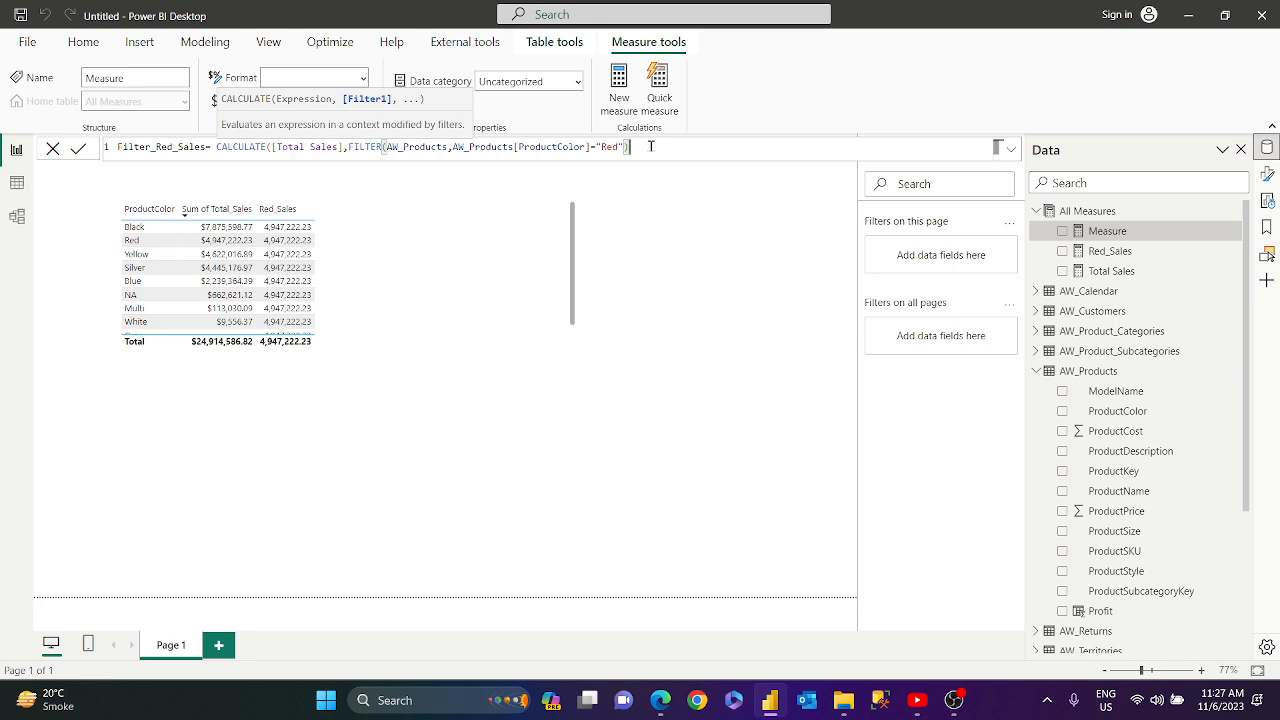
pyautogui.write(')')
pyautogui.press('Return')
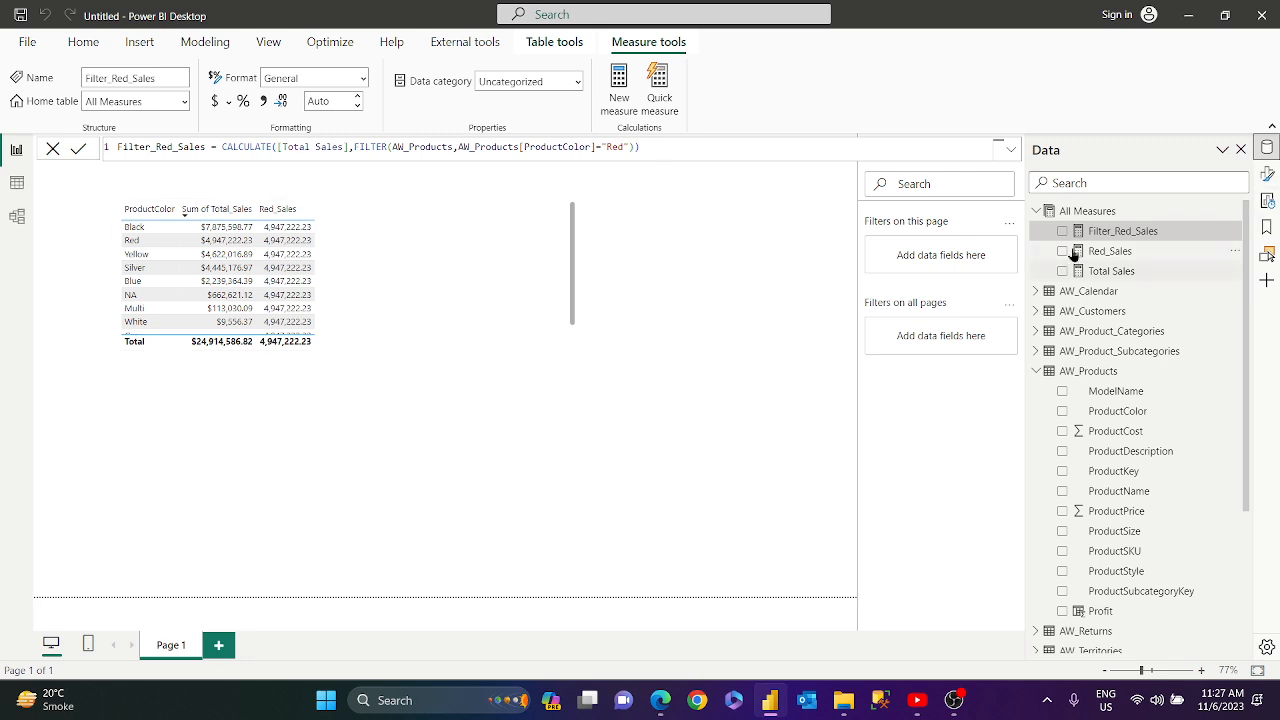
pyautogui.moveTo(1110, 237); pyautogui.dragTo(354, 266)
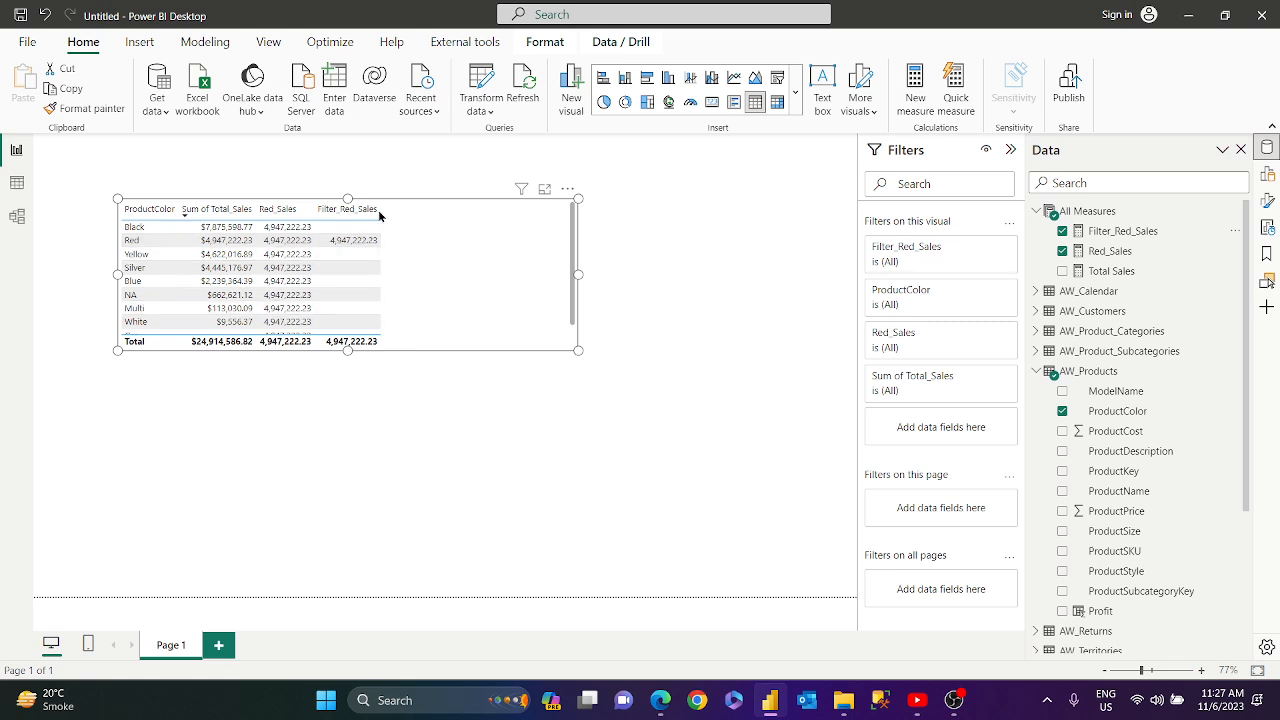
pyautogui.click(1112, 240)
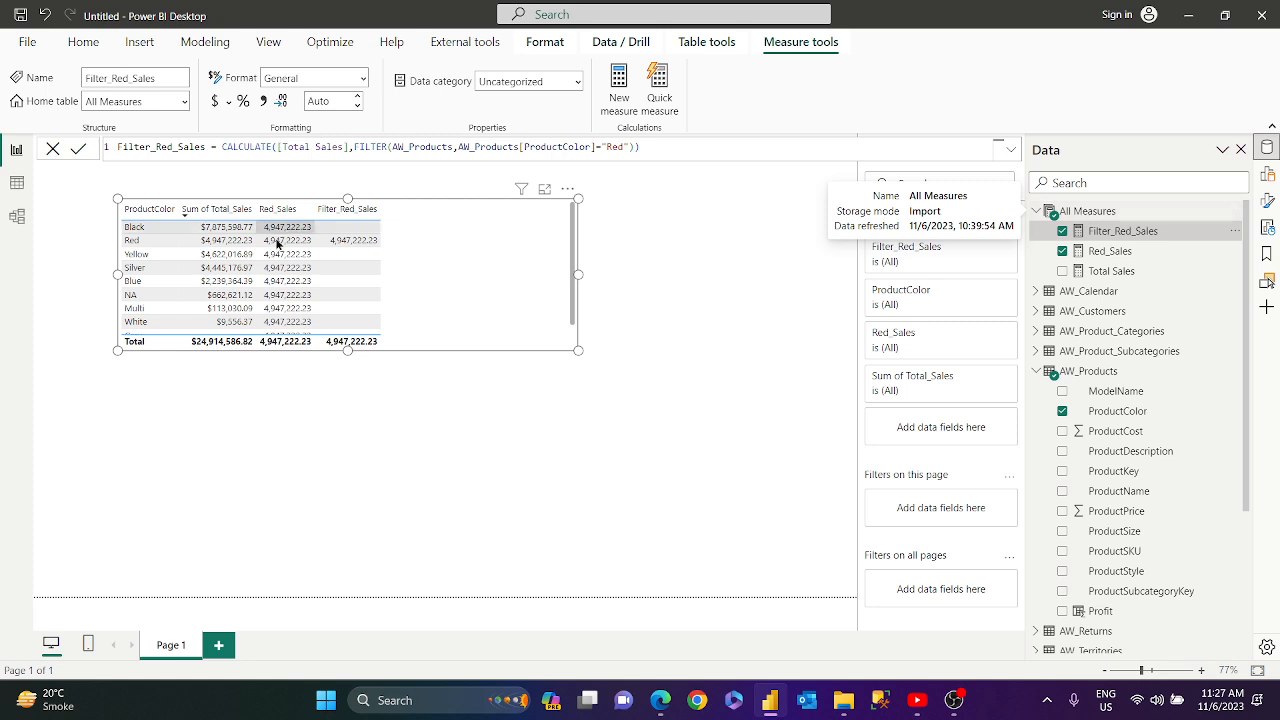
# Step: Add a measure named KeepFilter_Red_Sales to All Measures, beginning its formula with CALCULATE of [Total Sales] and the KEEPFILTERS function
pyautogui.click(1100, 211)
pyautogui.rightClick(1104, 213)
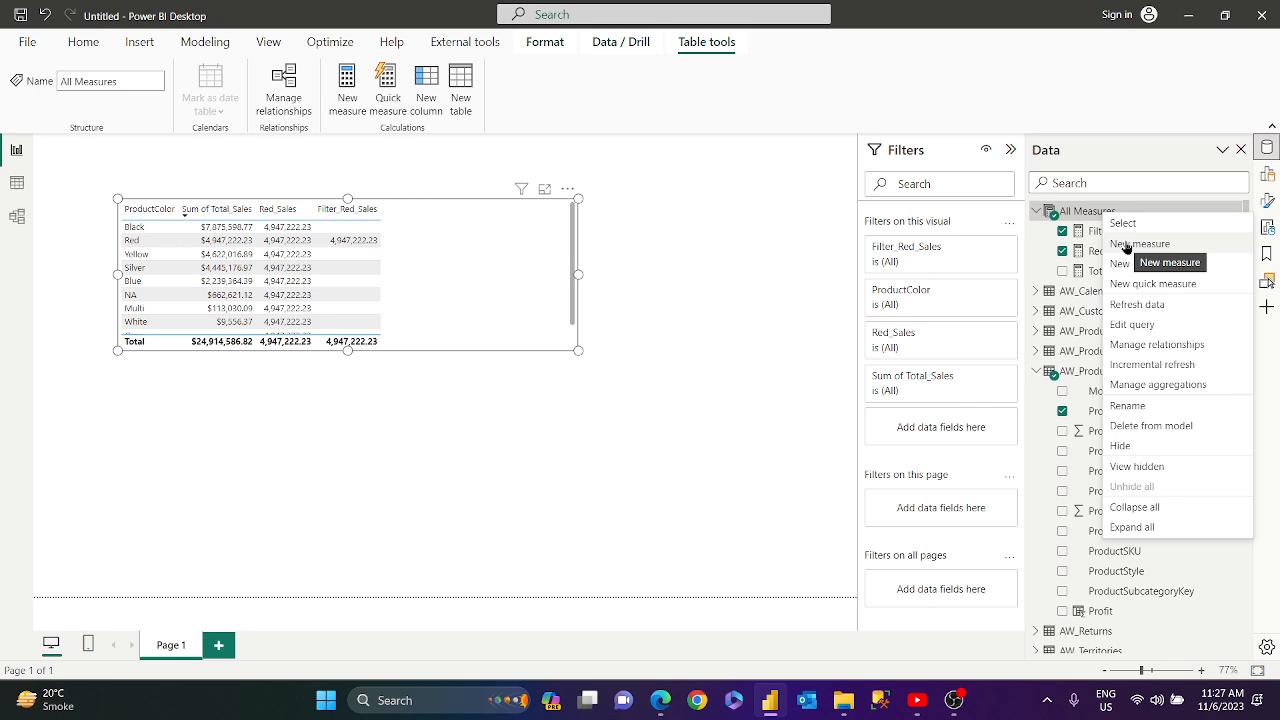
pyautogui.click(1126, 245)
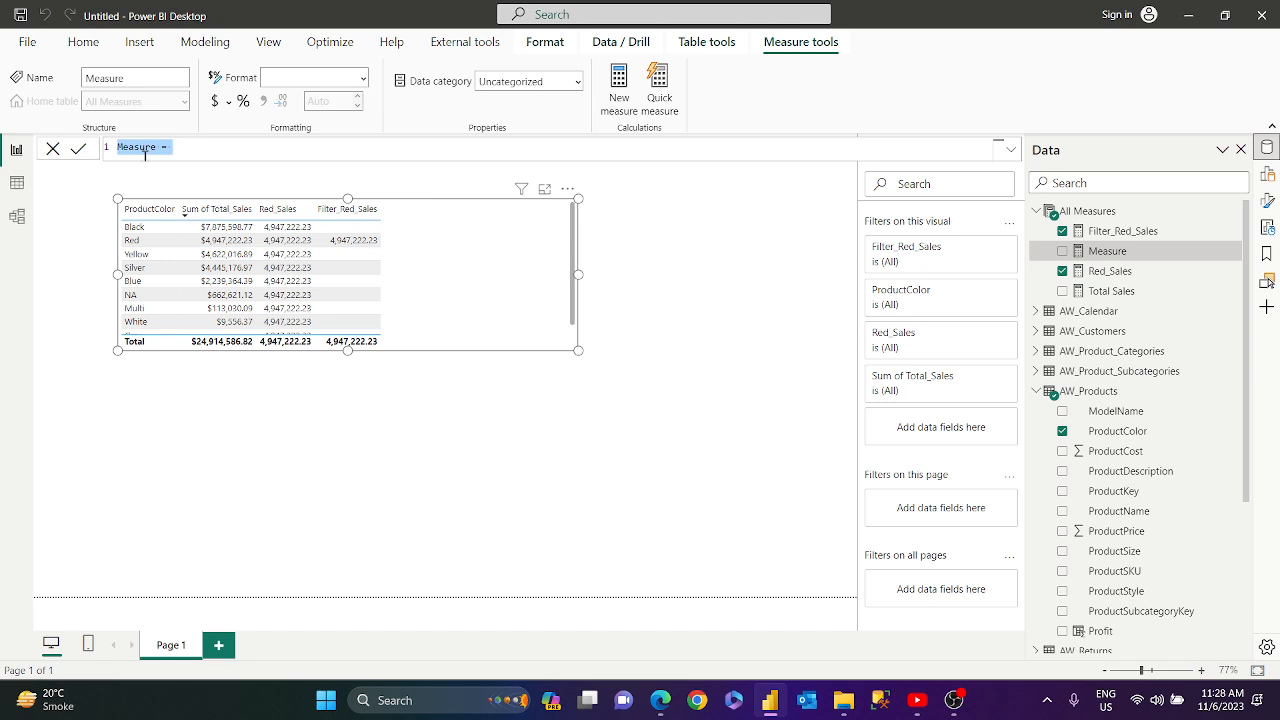
pyautogui.press('BackSpace')
pyautogui.write('KeepFilter_Red_D')
pyautogui.write('ales= CALCULATE(total')
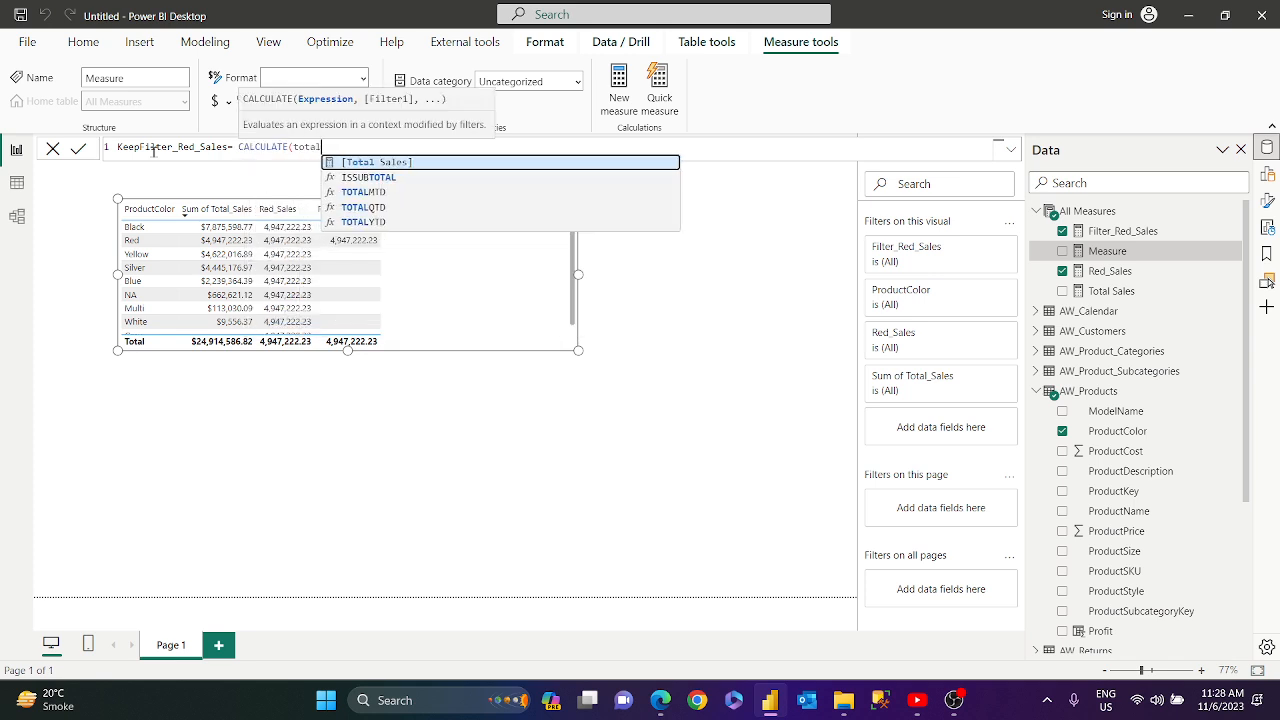
pyautogui.press('Tab')
pyautogui.write(',')
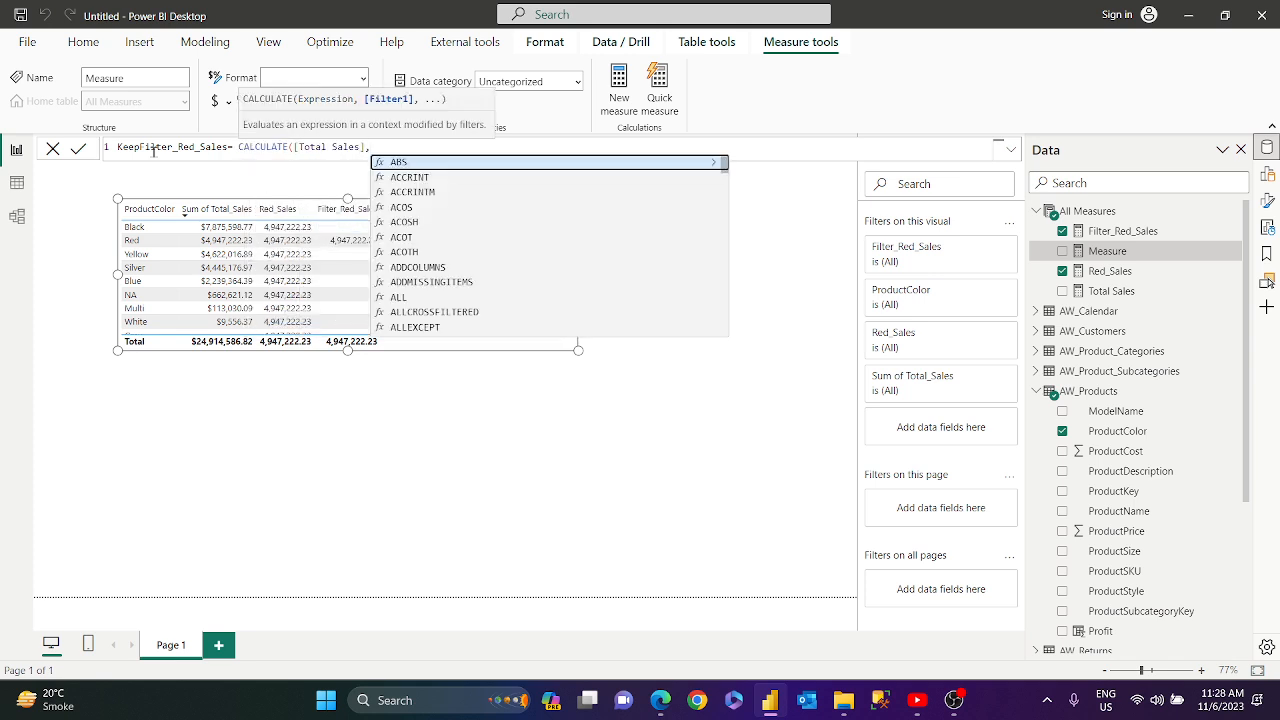
pyautogui.write('keep')
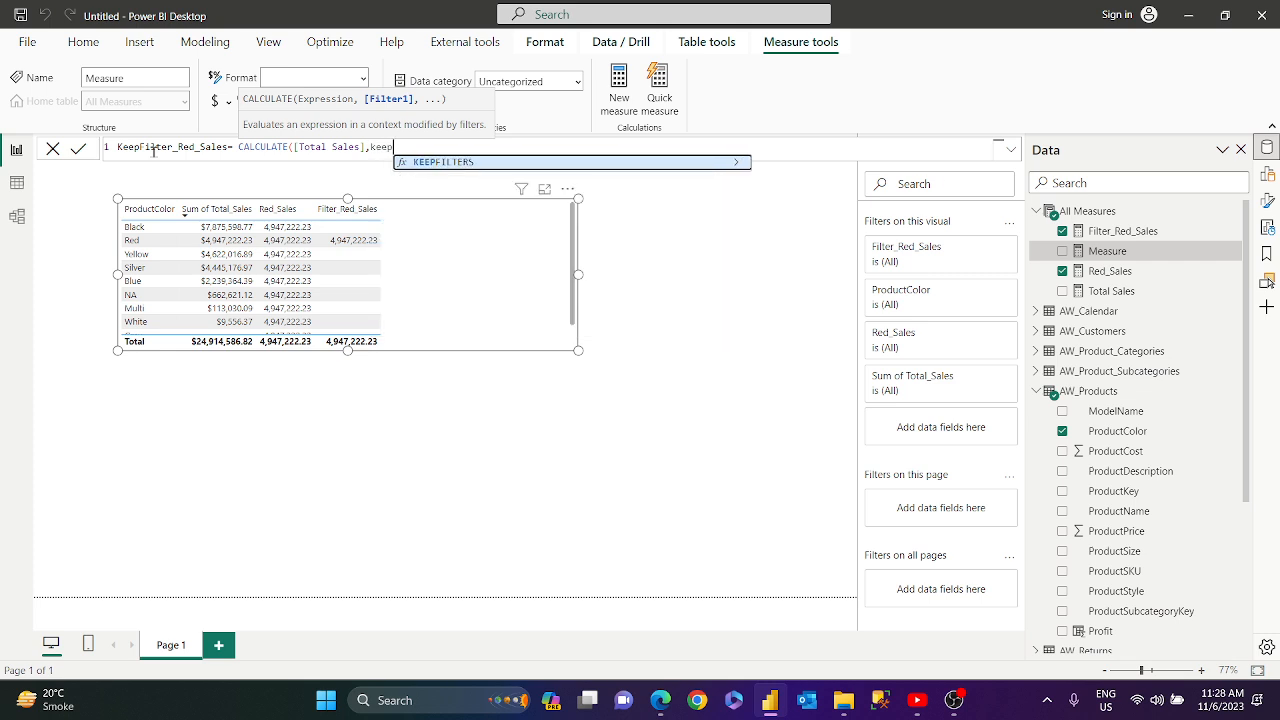
pyautogui.press('Tab')
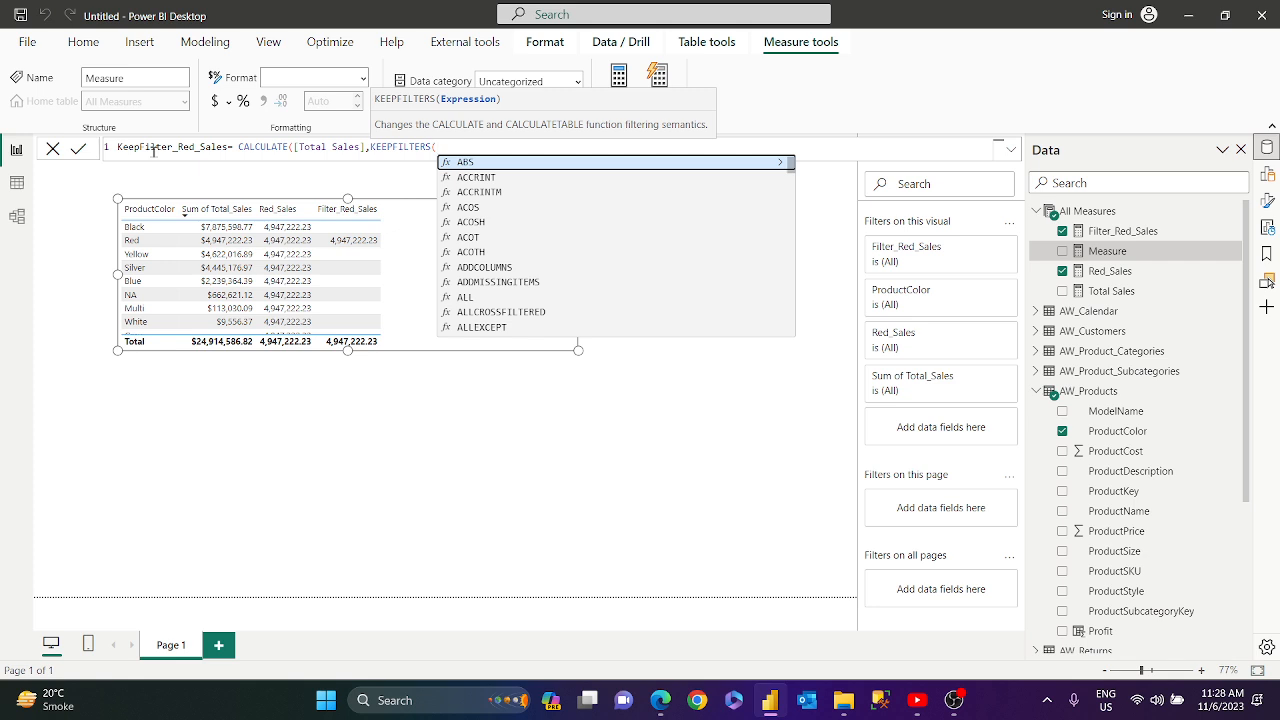
# Step: Complete the KeepFilter_Red_Sales formula with AW_Products[ProductColor]="Red" inside KEEPFILTERS, and add the measure to the table visual
pyautogui.write('color')
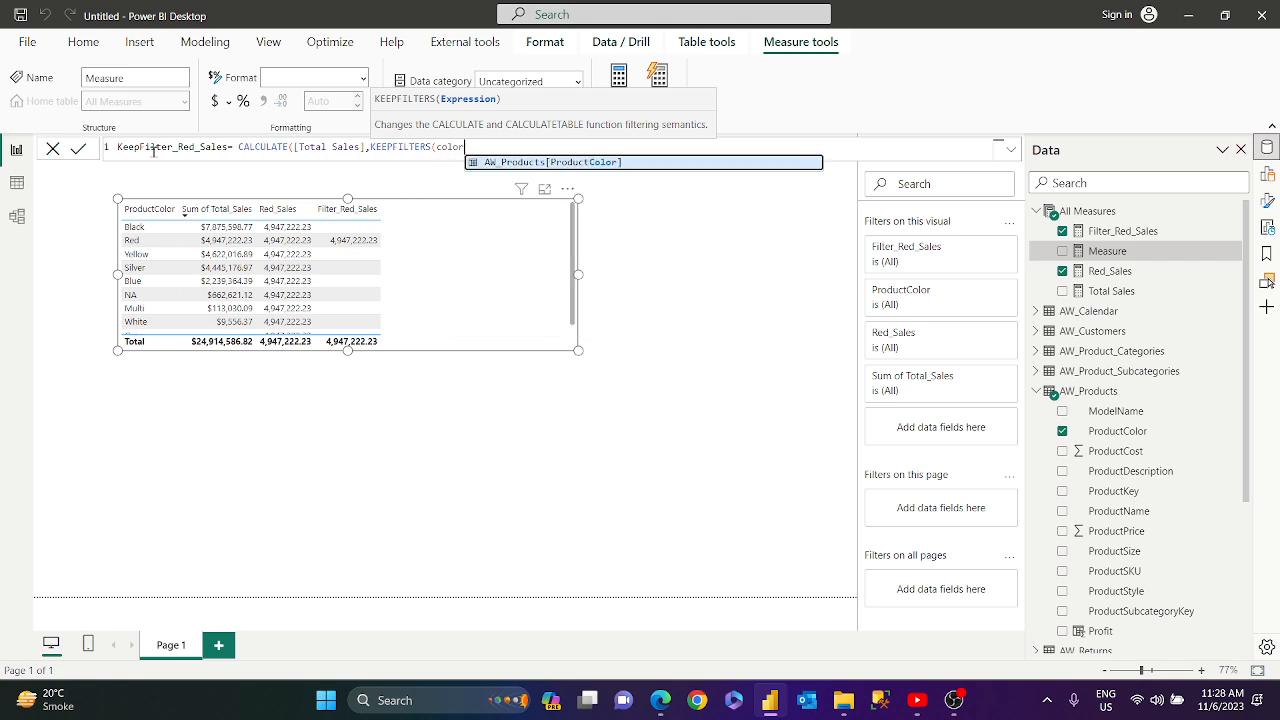
pyautogui.press('Tab')
pyautogui.write('="Red')
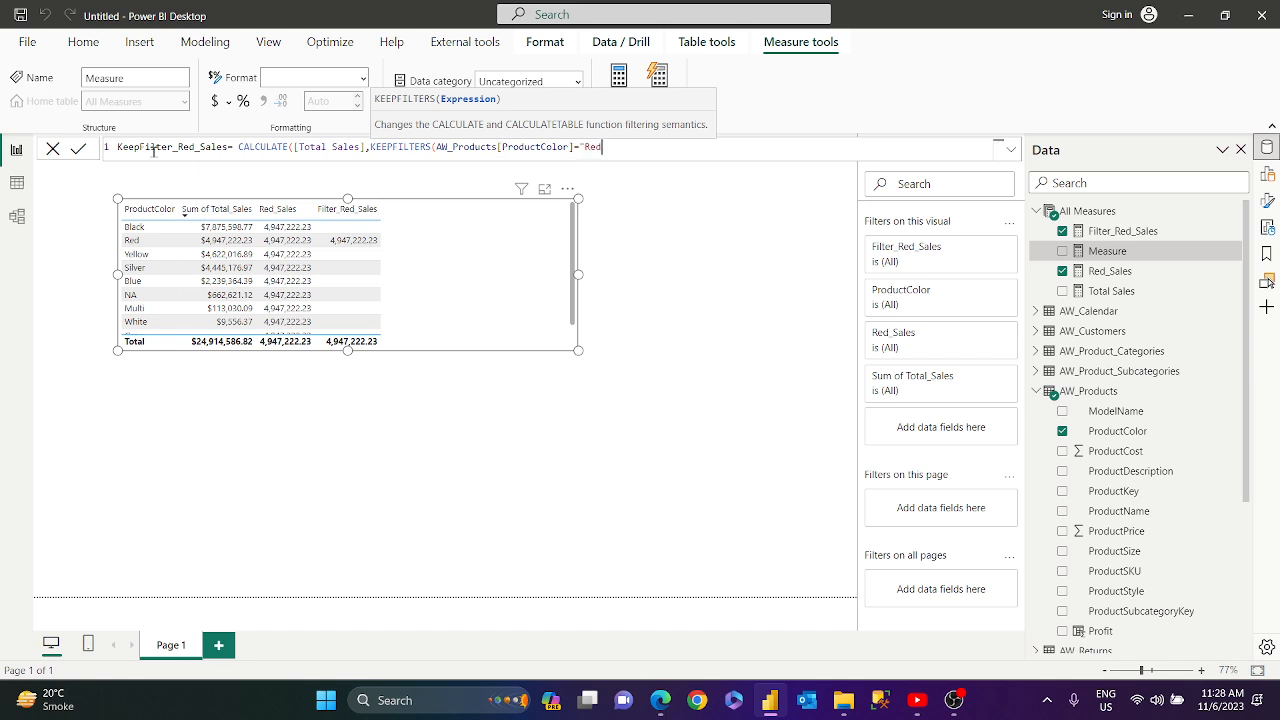
pyautogui.write('")')
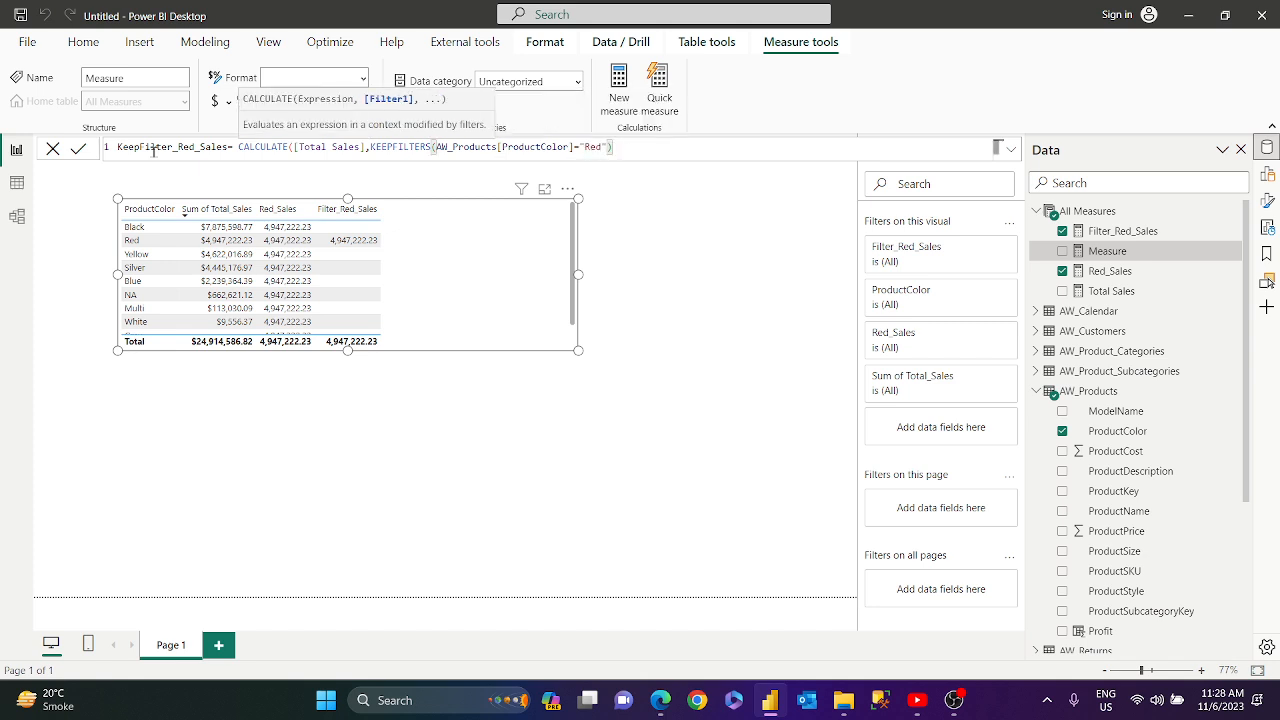
pyautogui.write(')')
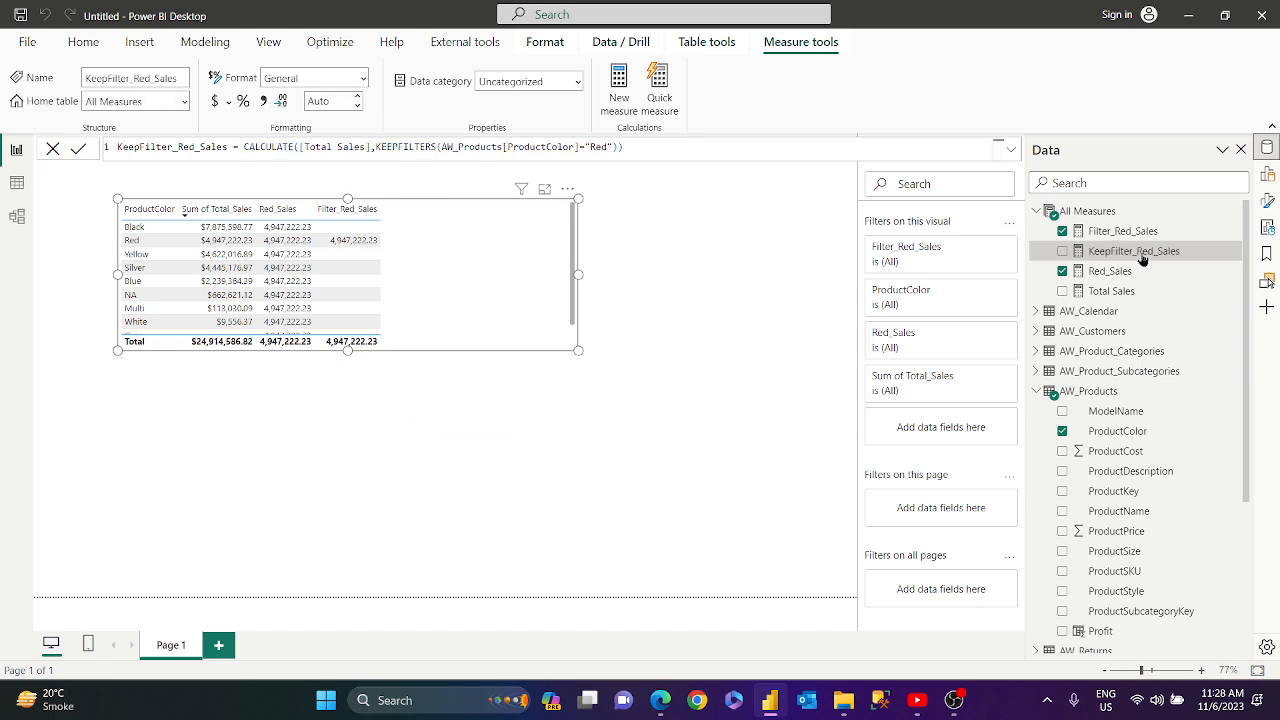
pyautogui.moveTo(1135, 252); pyautogui.dragTo(475, 277)
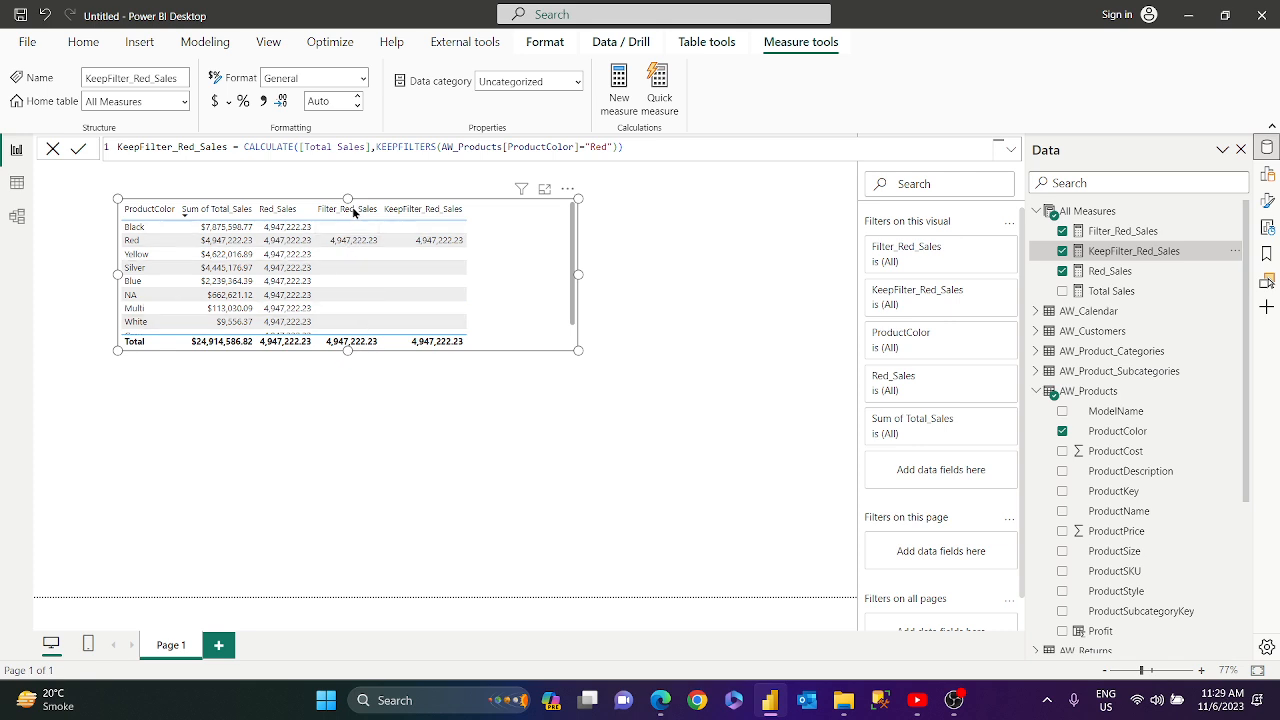
# Step: Copy the FILTER expression on AW_Products from the Filter_Red_Sales formula, without the closing parentheses
pyautogui.click(1117, 231)
pyautogui.moveTo(355, 146); pyautogui.dragTo(628, 147)
pyautogui.hotkey('ctrl', 'c')
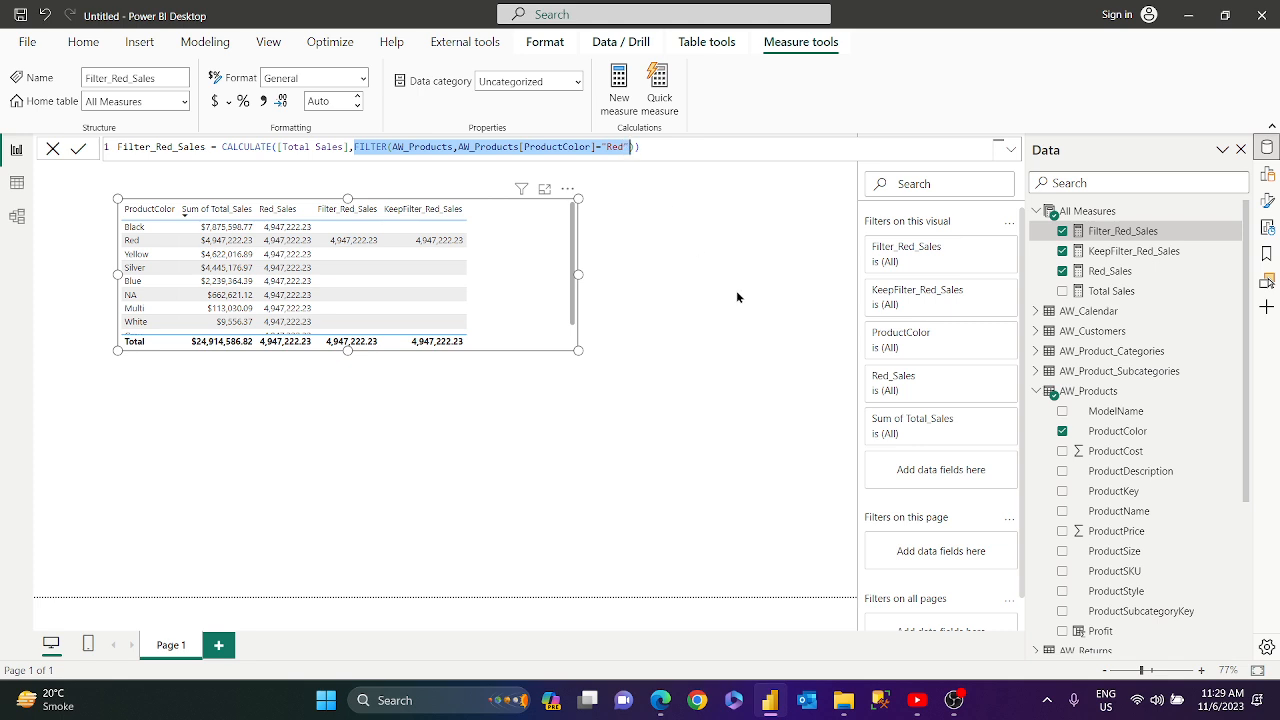
# Step: Open DAX Studio on the current model and write a query of EVALUATE followed by the copied FILTER expression on a new line
pyautogui.click(460, 42)
pyautogui.click(770, 107)
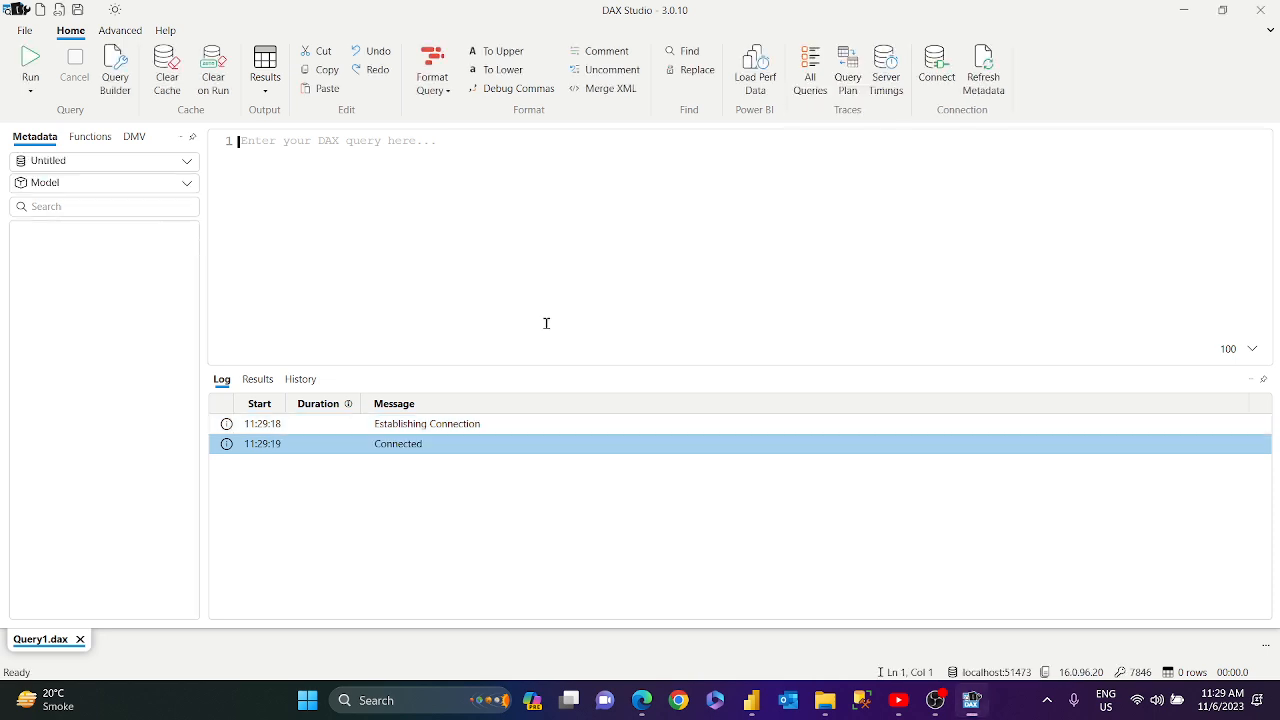
pyautogui.write('Eval')
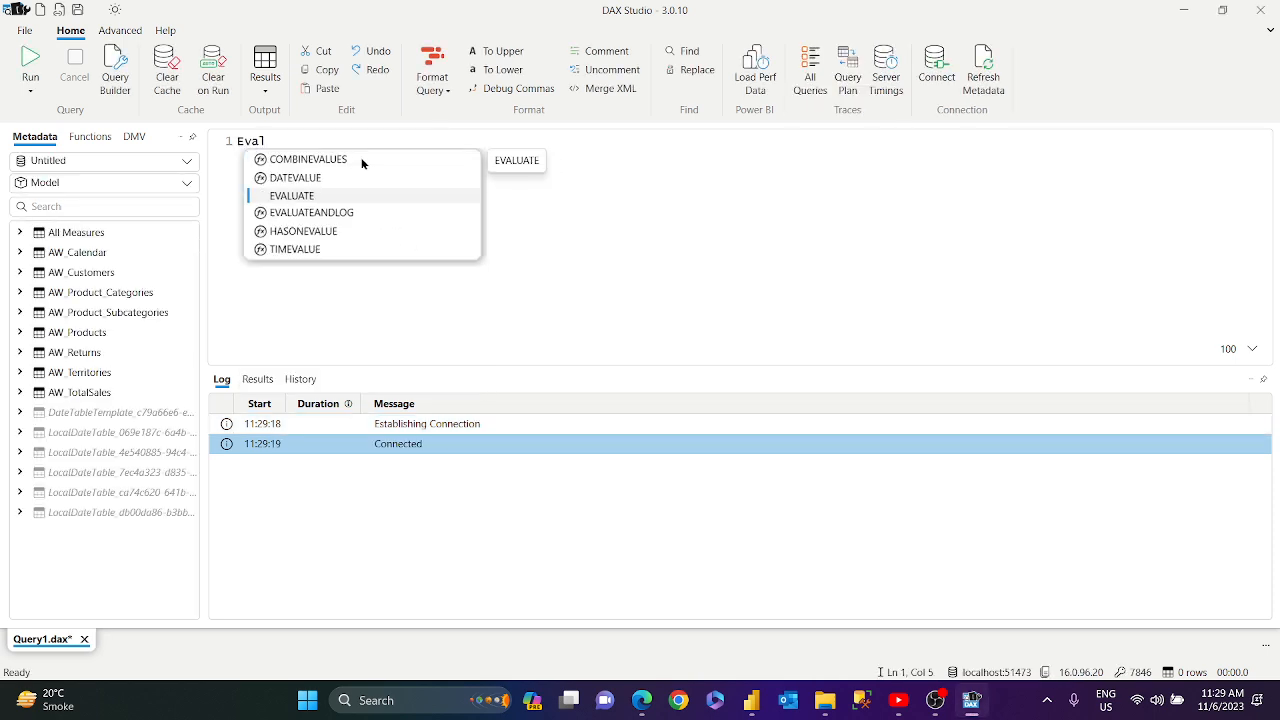
pyautogui.press('Tab')
pyautogui.press('Return')
pyautogui.hotkey('ctrl', 'v')
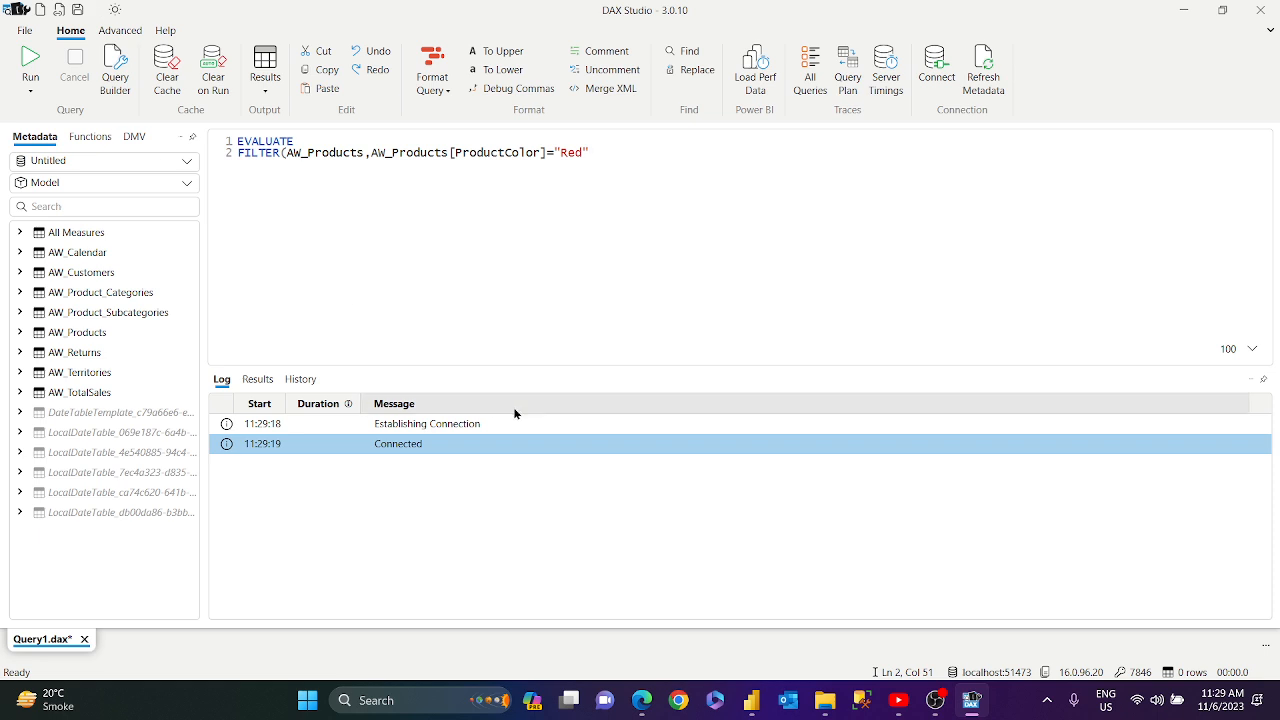
# Step: Try to run the EVALUATE FILTER query on AW_Products, and check its log and results
pyautogui.click(33, 63)
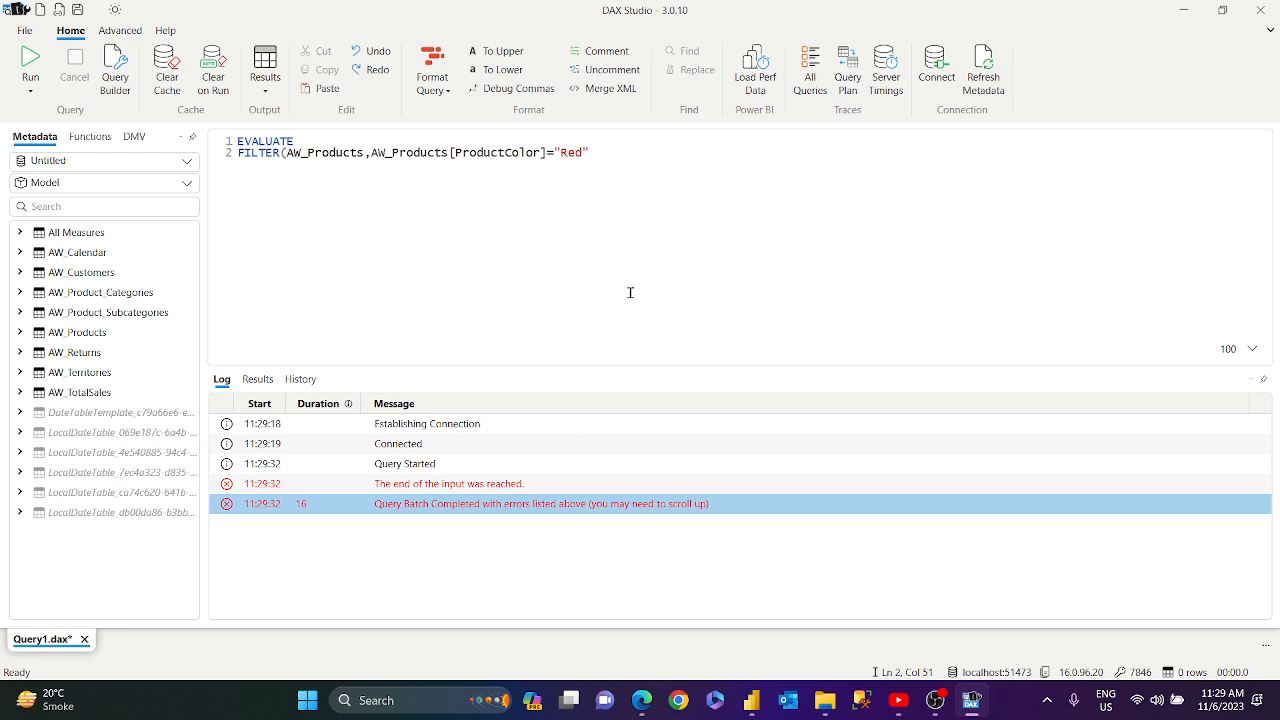
pyautogui.click(597, 155)
pyautogui.press('Return')
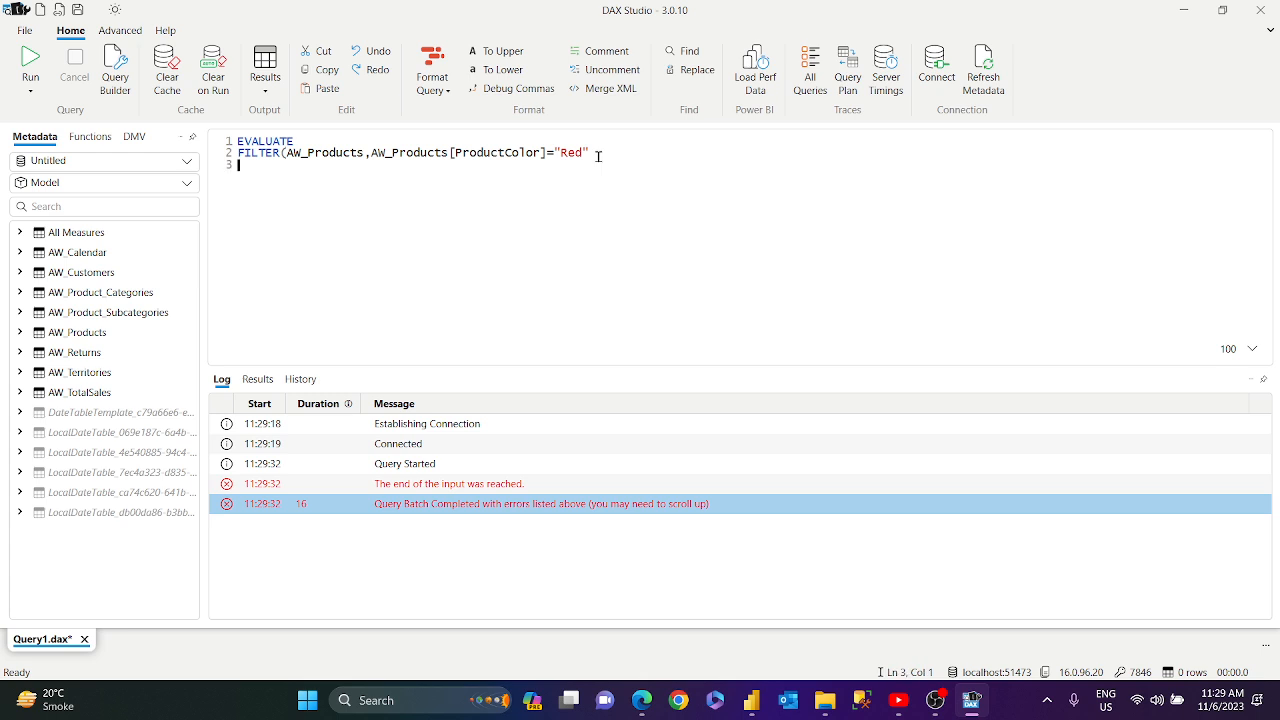
pyautogui.click(43, 62)
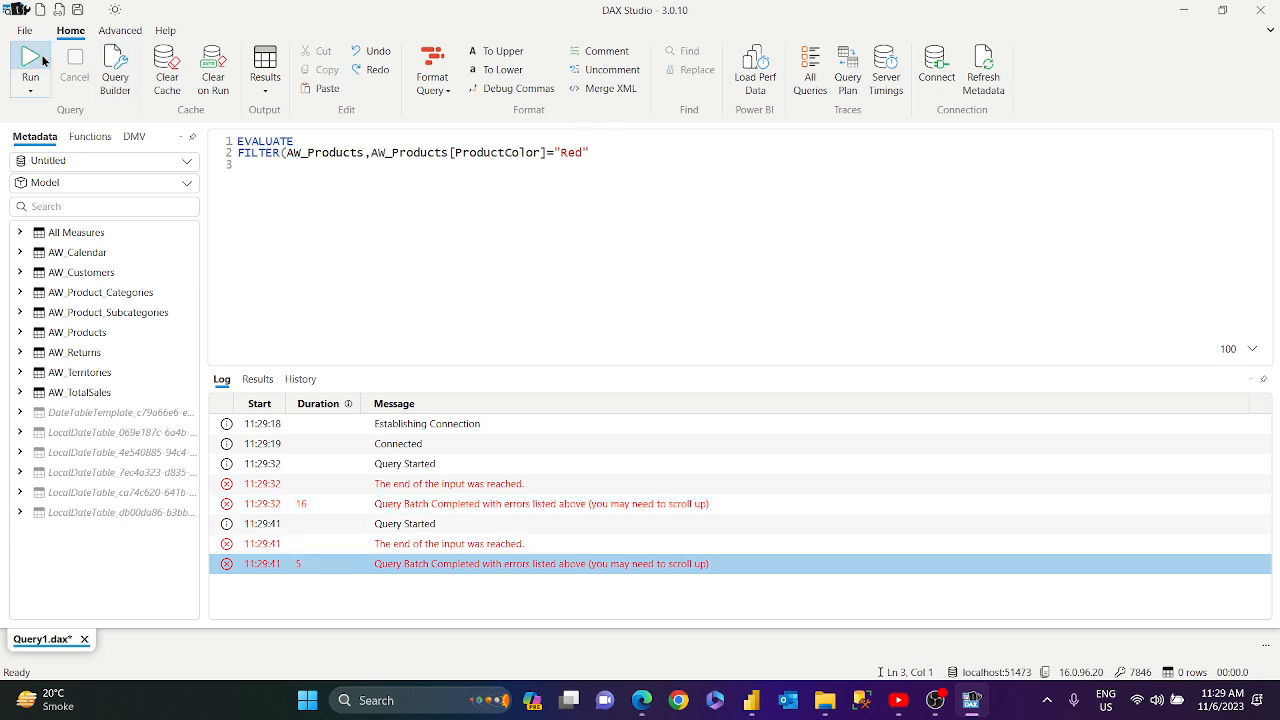
pyautogui.click(37, 93)
pyautogui.click(57, 119)
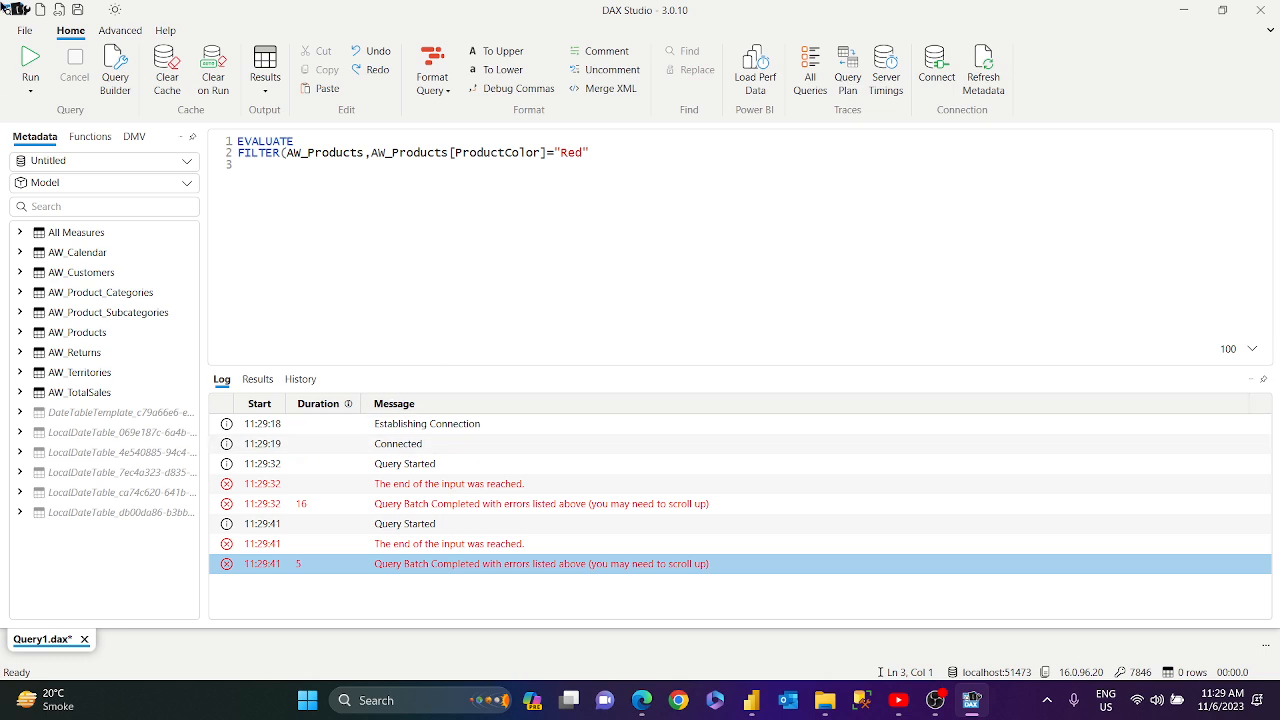
pyautogui.click(257, 380)
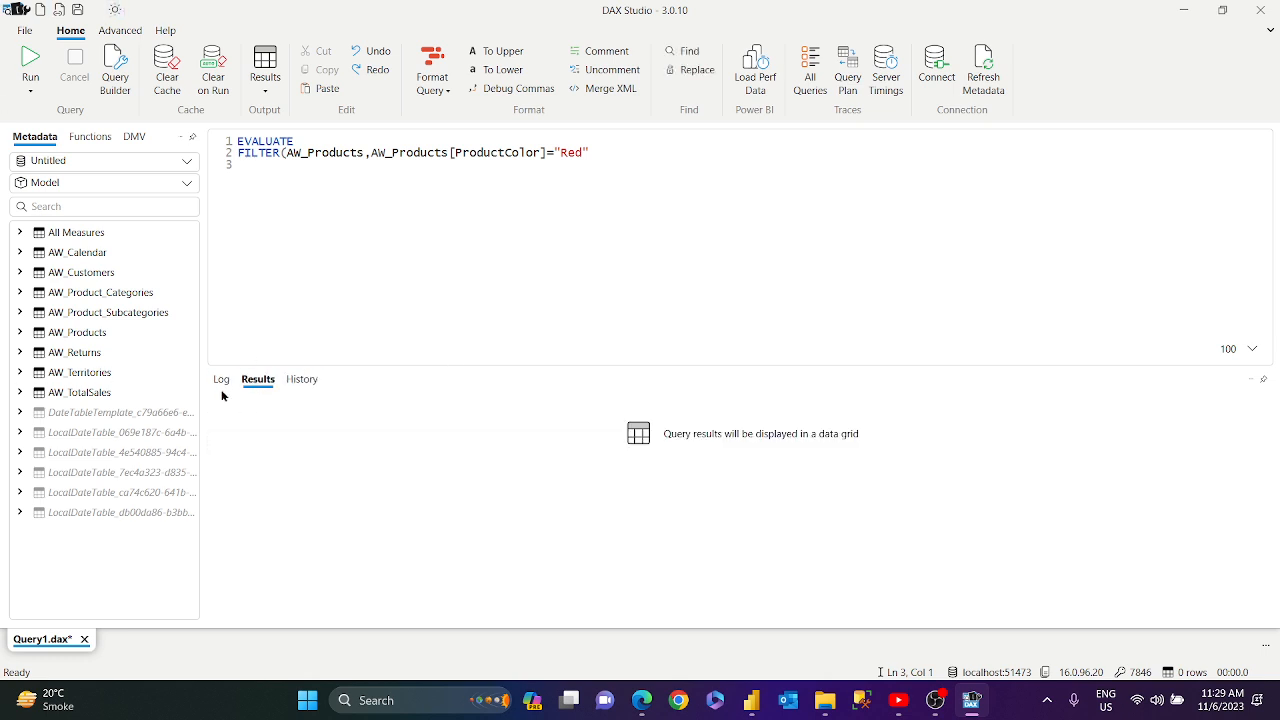
pyautogui.click(221, 380)
pyautogui.click(257, 380)
# Step: Switch to Power BI Desktop and create a calculated table with the formula Table = FILTER(AW_Products,AW_Products[ProductColor]="Red")
pyautogui.click(751, 700)
pyautogui.click(670, 379)
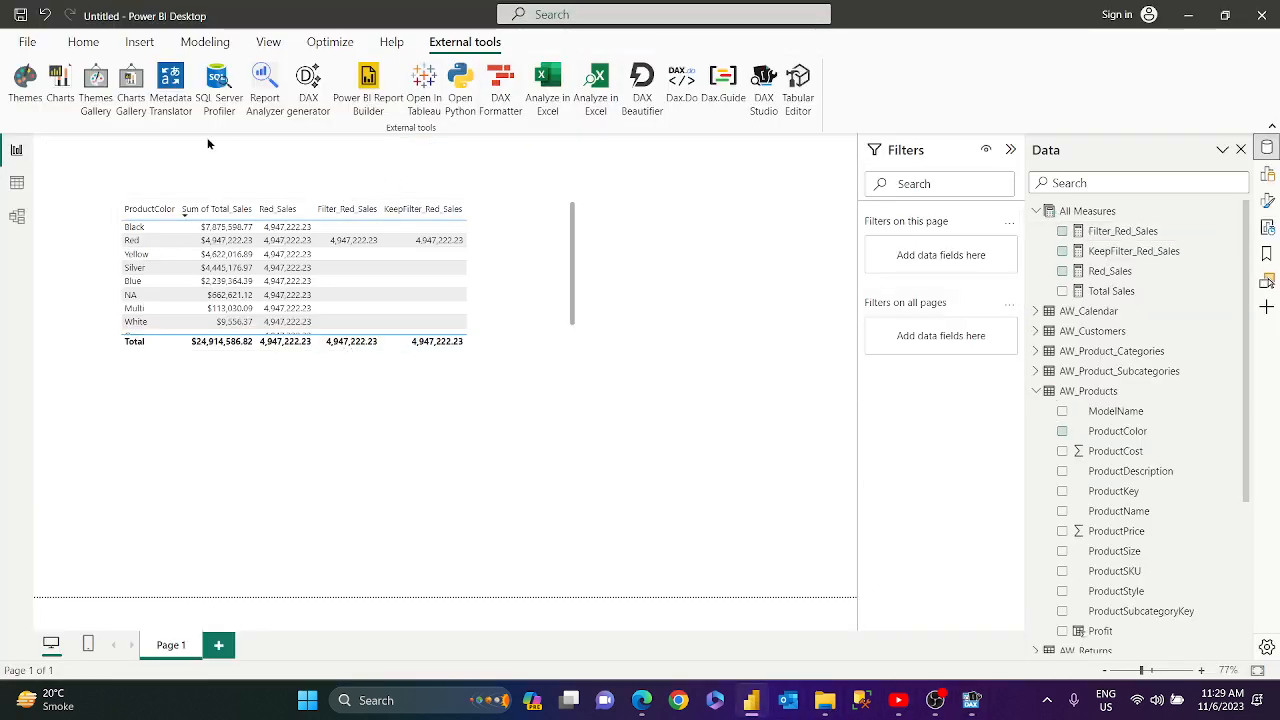
pyautogui.click(83, 42)
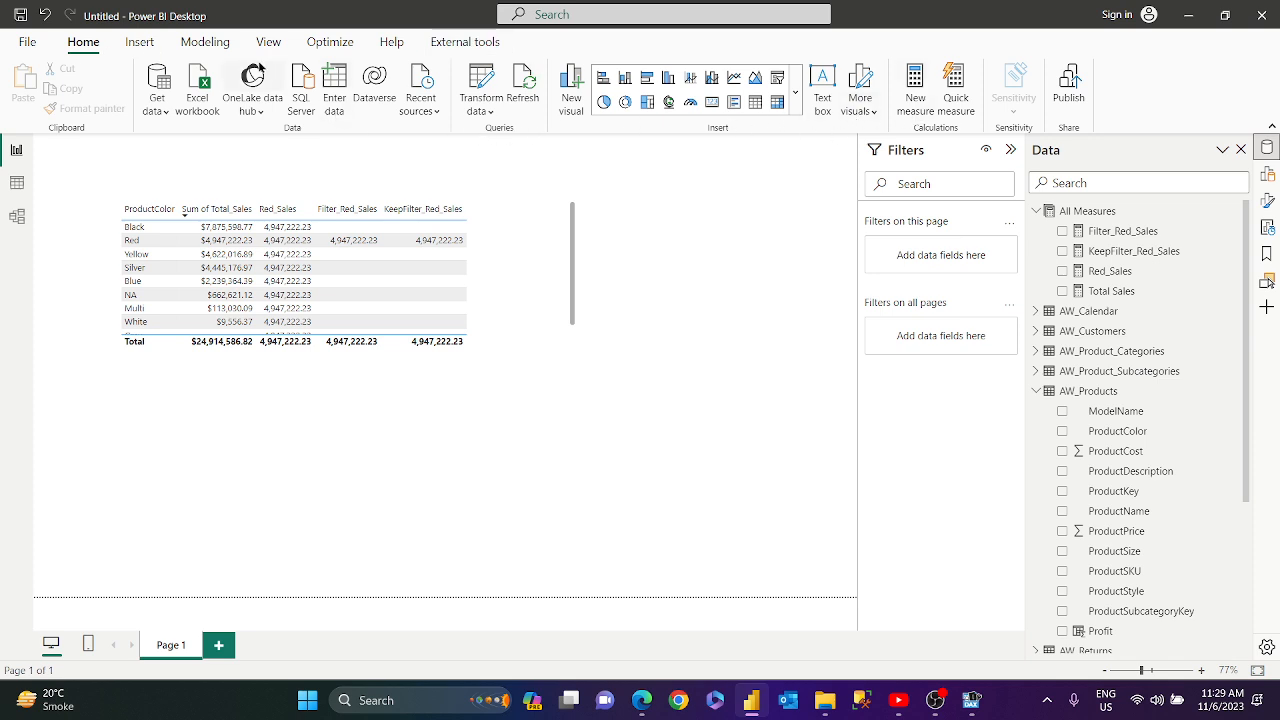
pyautogui.click(205, 42)
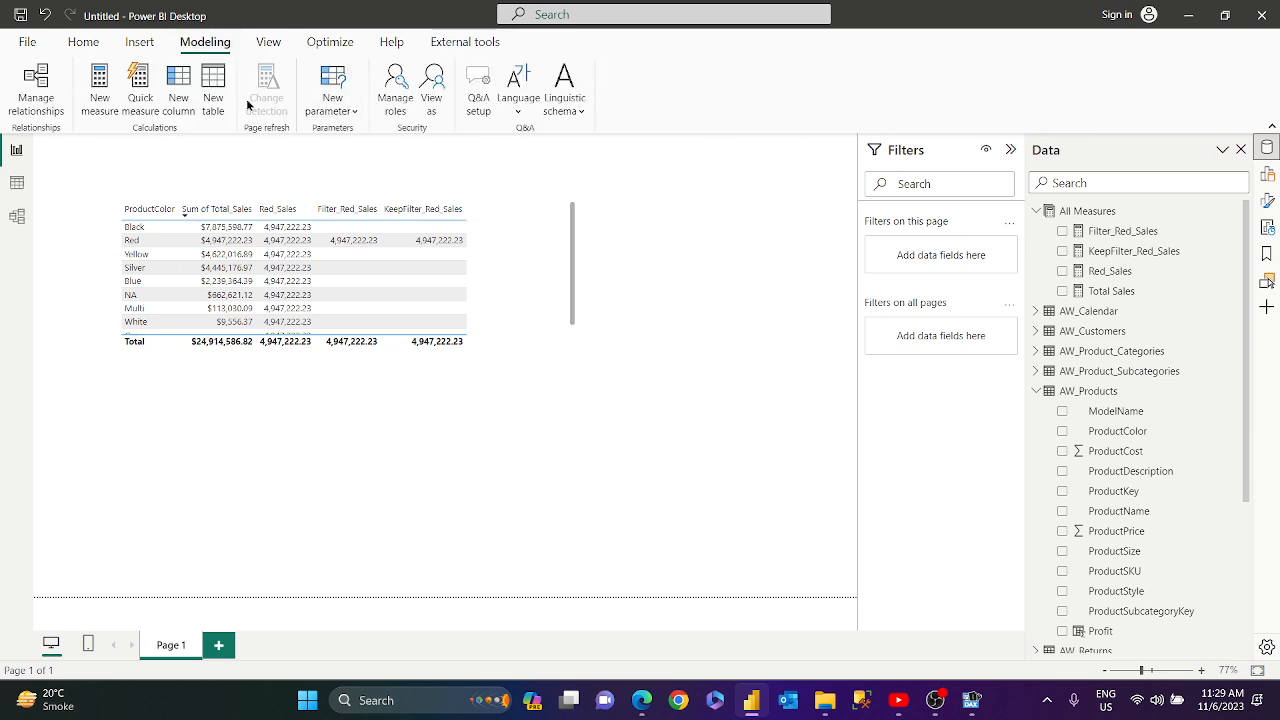
pyautogui.click(219, 103)
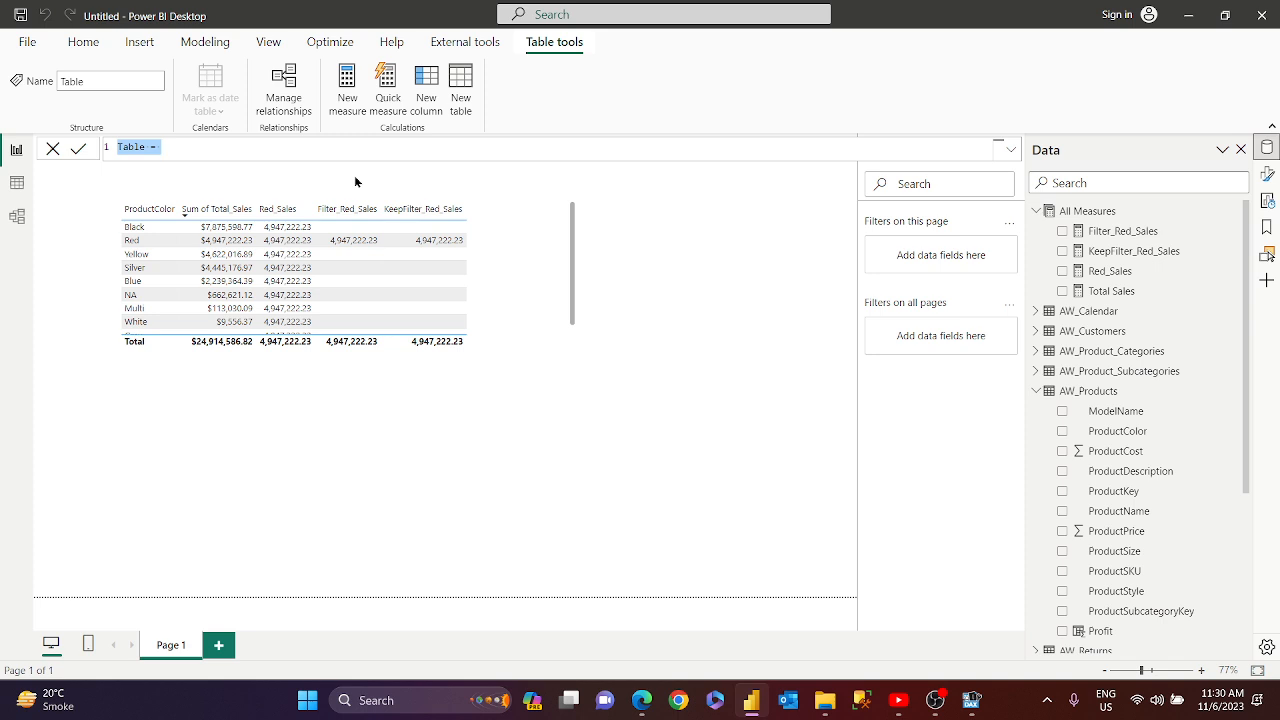
pyautogui.click(295, 141)
pyautogui.hotkey('ctrl', 'v')
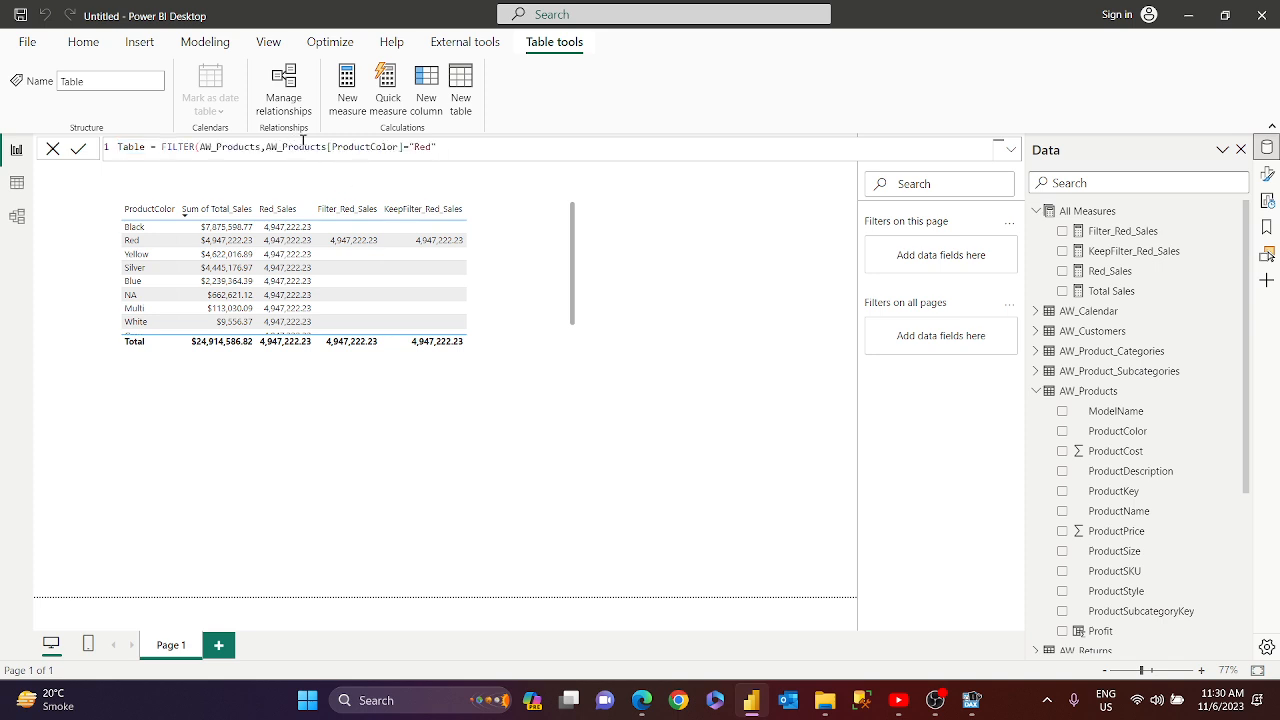
pyautogui.write(')')
pyautogui.press('Return')
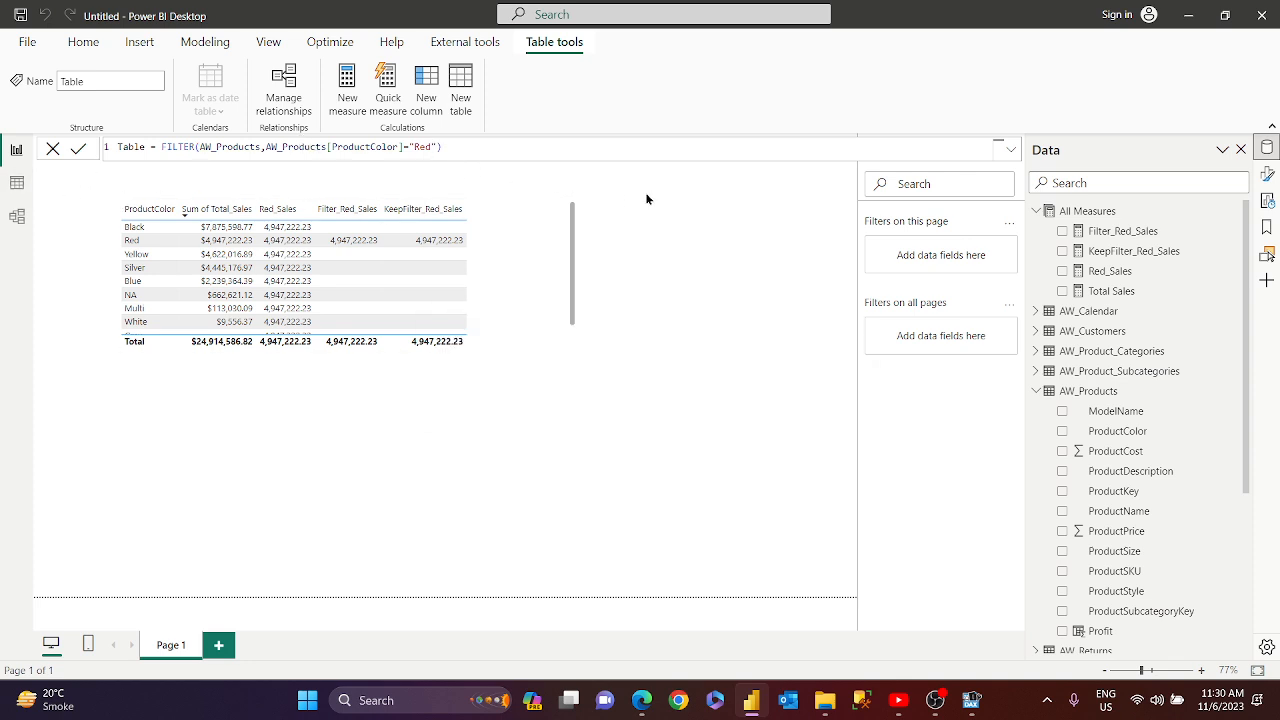
# Step: Examine the rows of the new calculated table and the distinct values in its ProductColor column
pyautogui.click(18, 186)
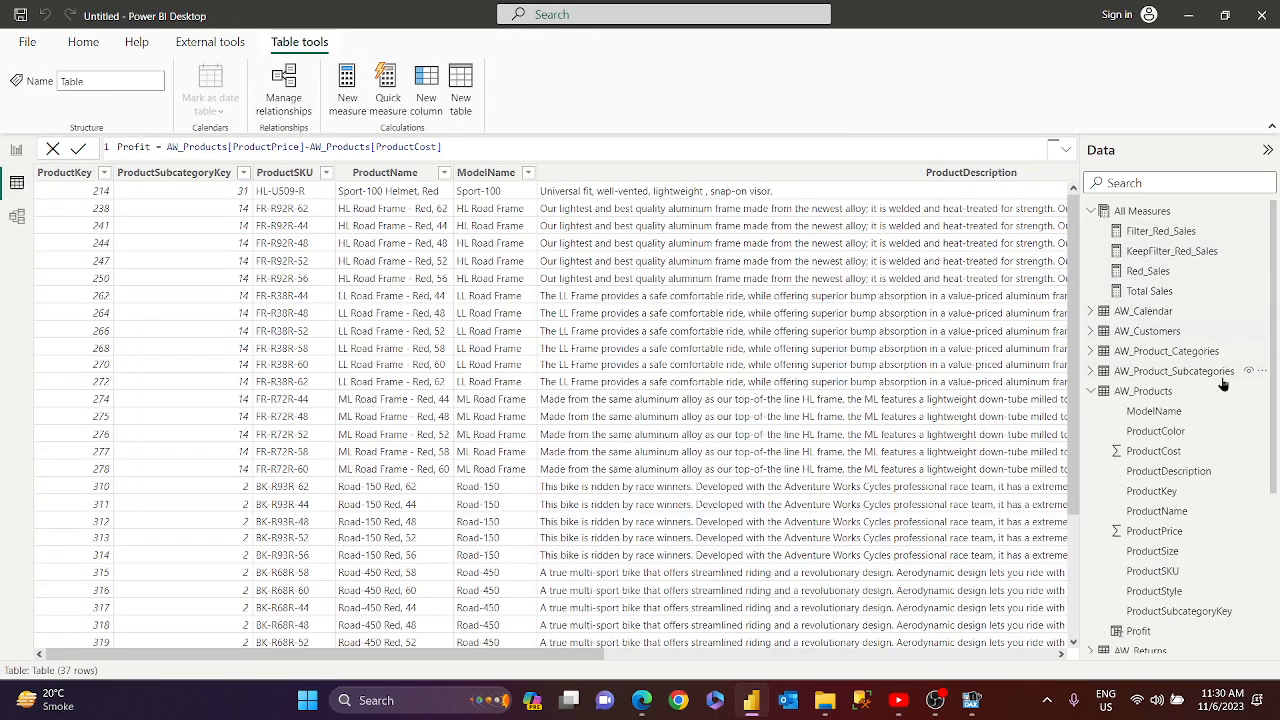
pyautogui.scroll(-3, 1194, 494)
pyautogui.scroll(-1, 1194, 494)
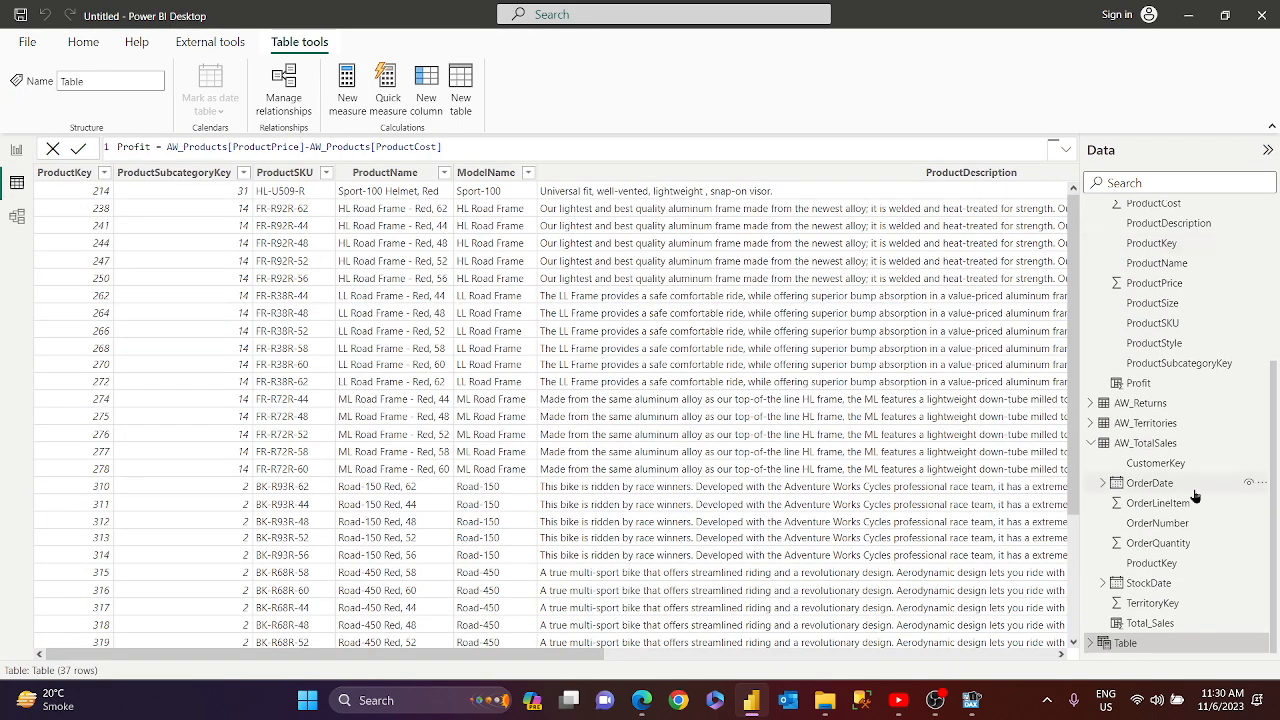
pyautogui.click(1125, 643)
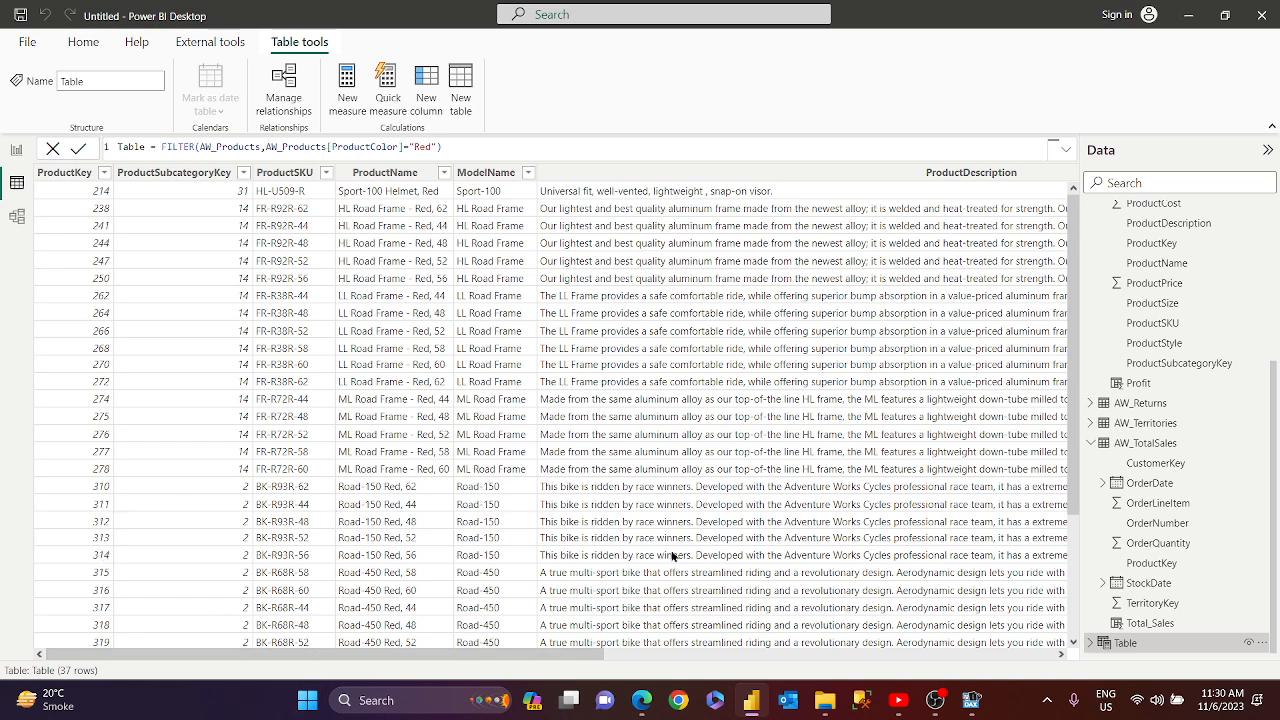
pyautogui.moveTo(416, 653); pyautogui.dragTo(1043, 664)
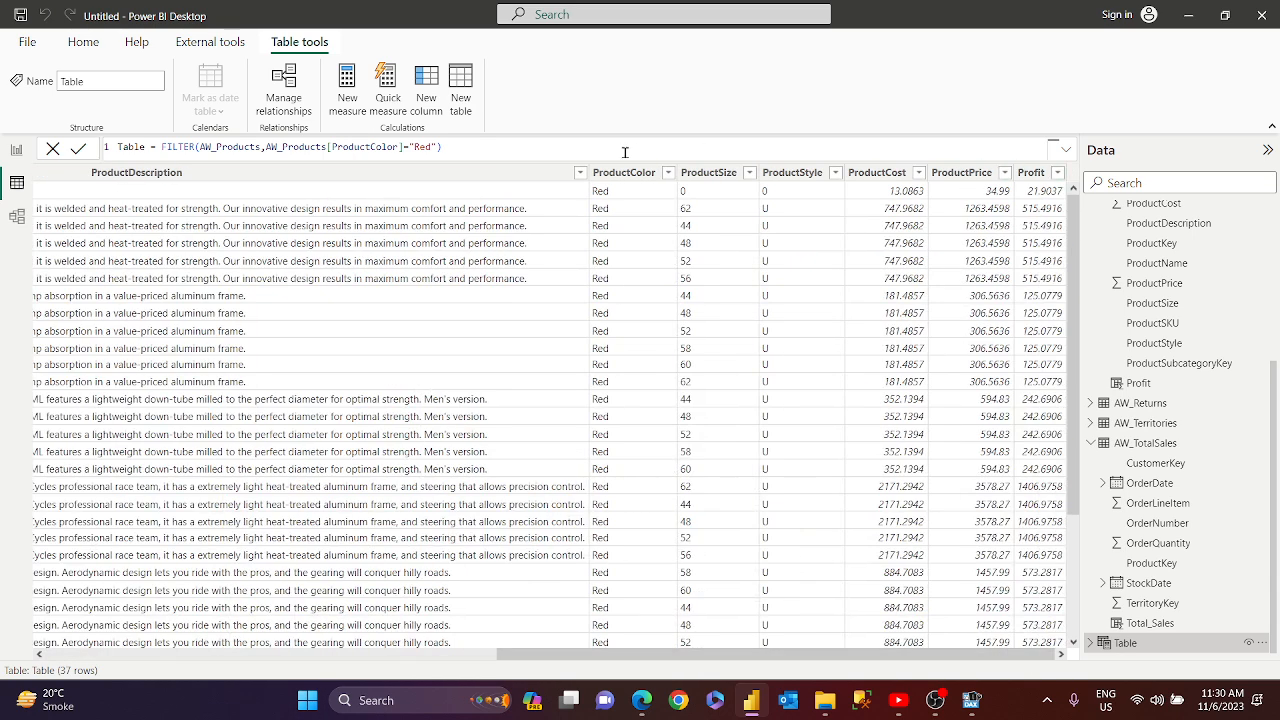
pyautogui.click(668, 174)
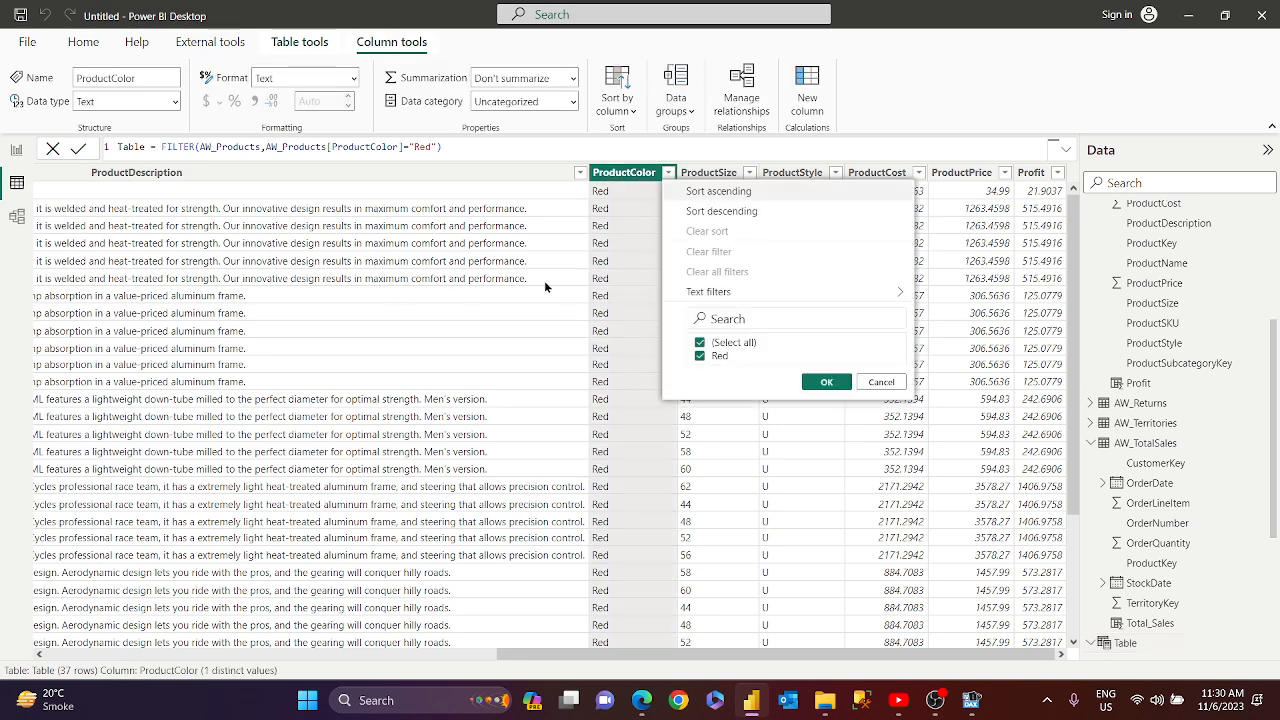
pyautogui.click(878, 385)
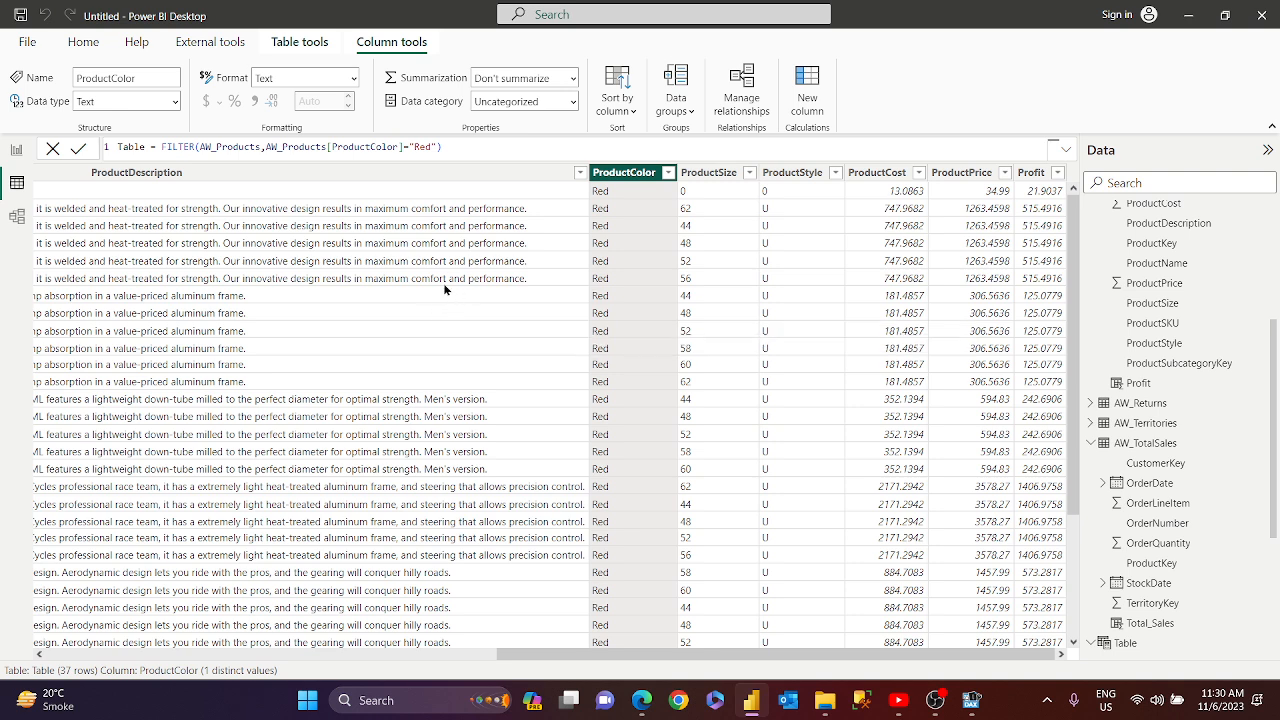
# Step: Remove Red_Sales and KeepFilter_Red_Sales from the report's table visual, and narrow the visual to fit its remaining columns
pyautogui.click(16, 150)
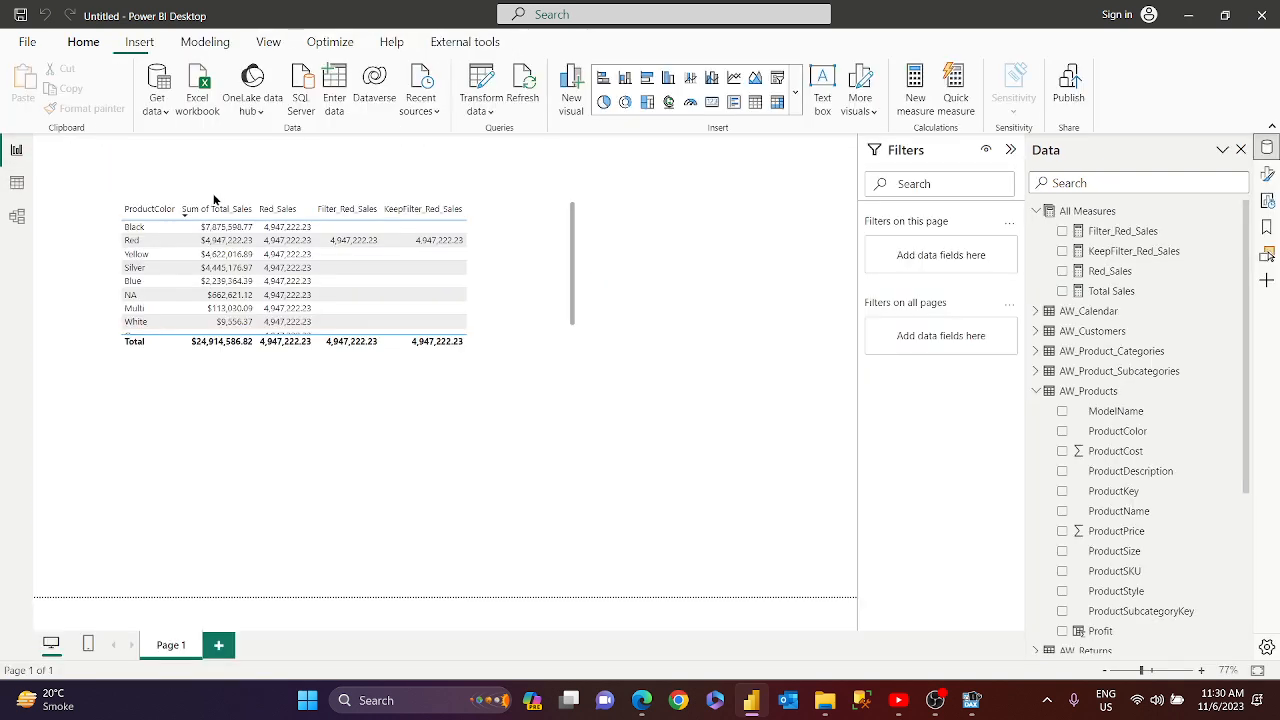
pyautogui.click(548, 292)
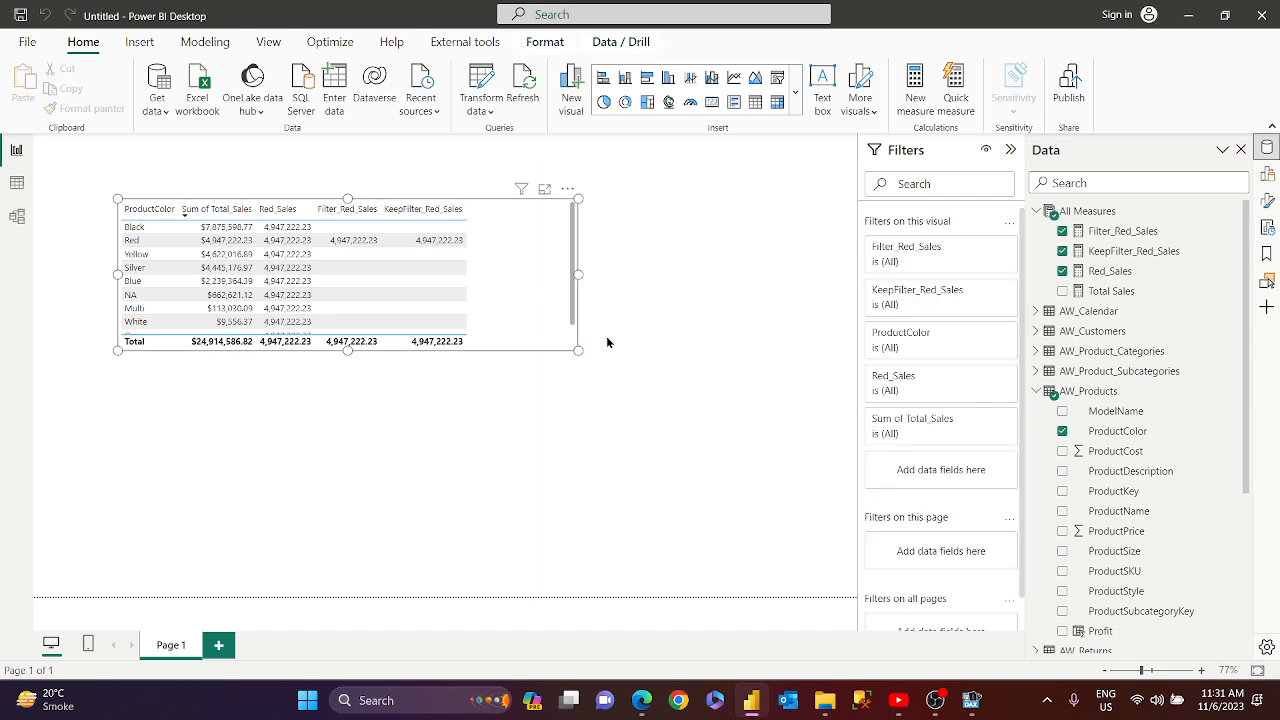
pyautogui.click(1063, 273)
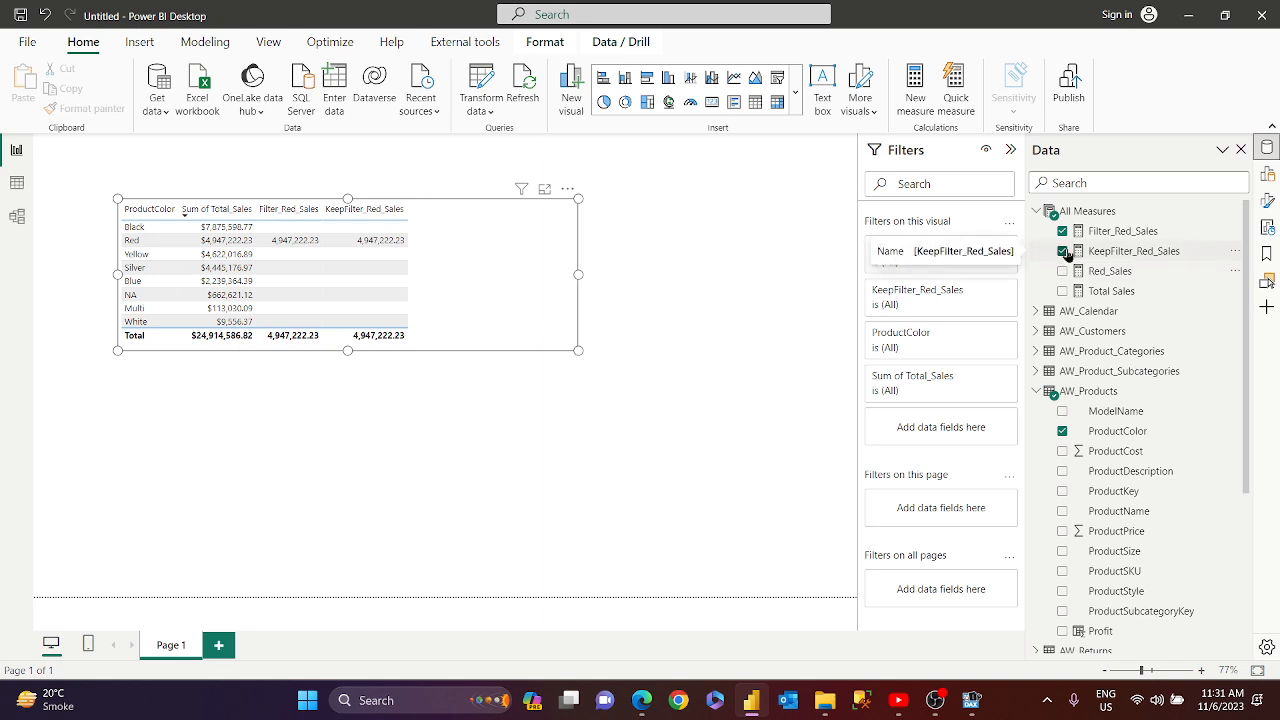
pyautogui.click(1063, 251)
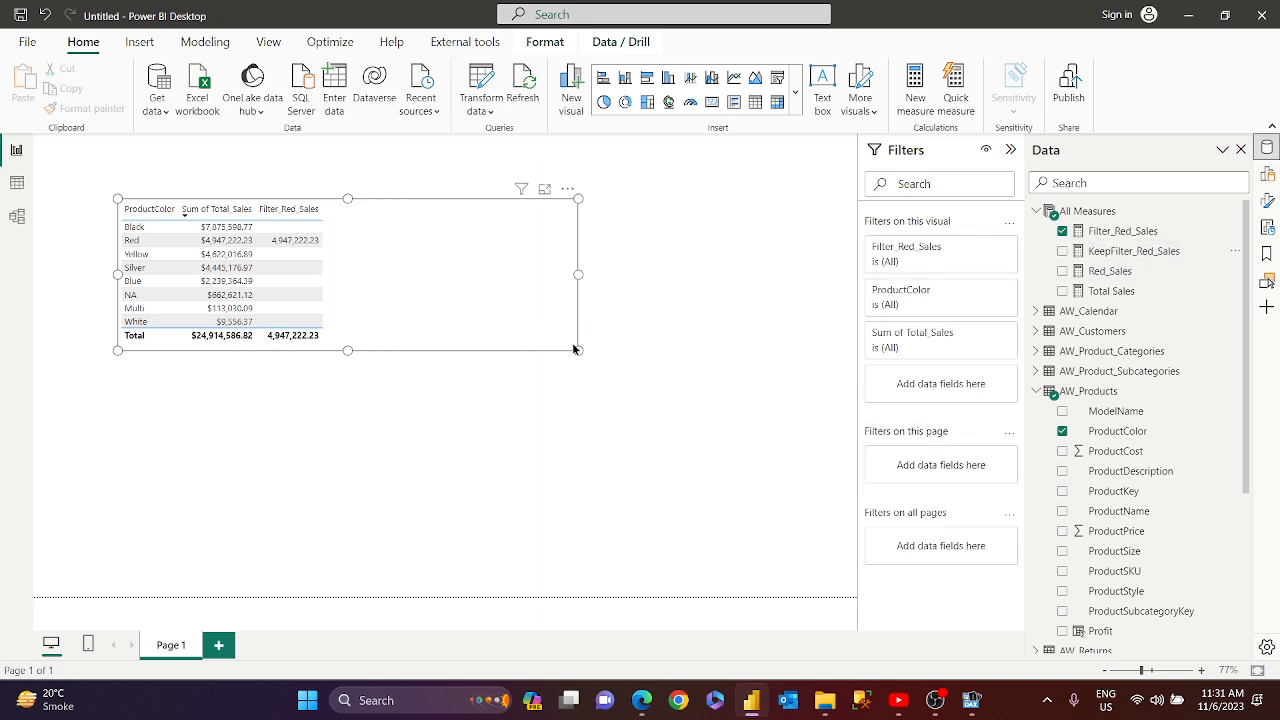
pyautogui.moveTo(576, 349); pyautogui.dragTo(364, 368)
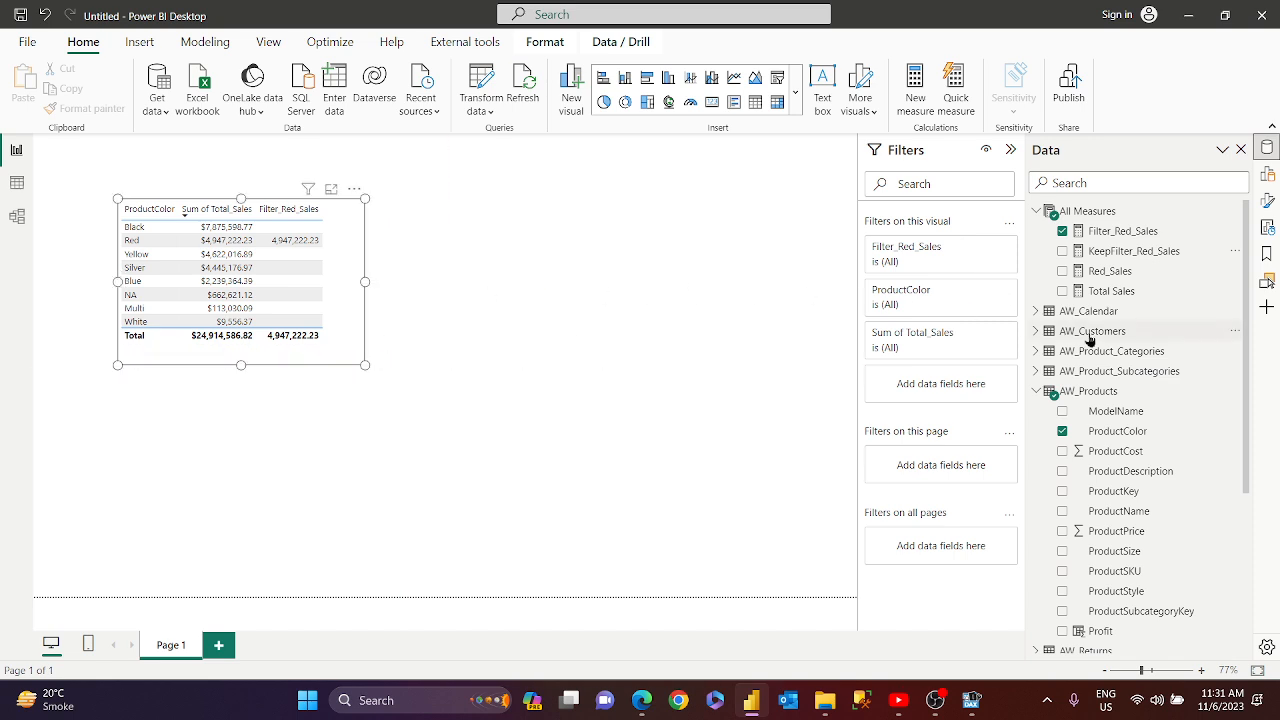
# Step: Duplicate the table visual below the original, and replace Filter_Red_Sales with KeepFilter_Red_Sales in the copy
pyautogui.moveTo(361, 234); pyautogui.dragTo(506, 422)
pyautogui.hotkey('ctrl', 'c')
pyautogui.hotkey('ctrl', 'v')
pyautogui.click(1062, 231)
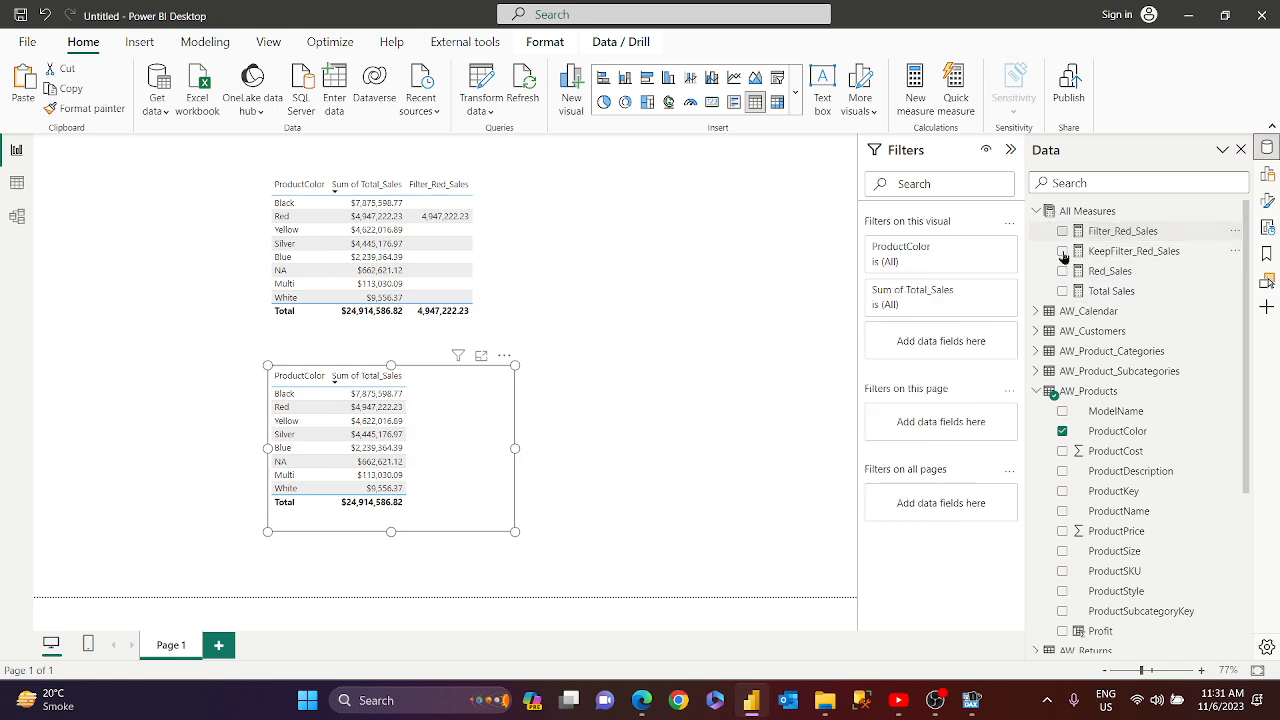
pyautogui.click(1062, 251)
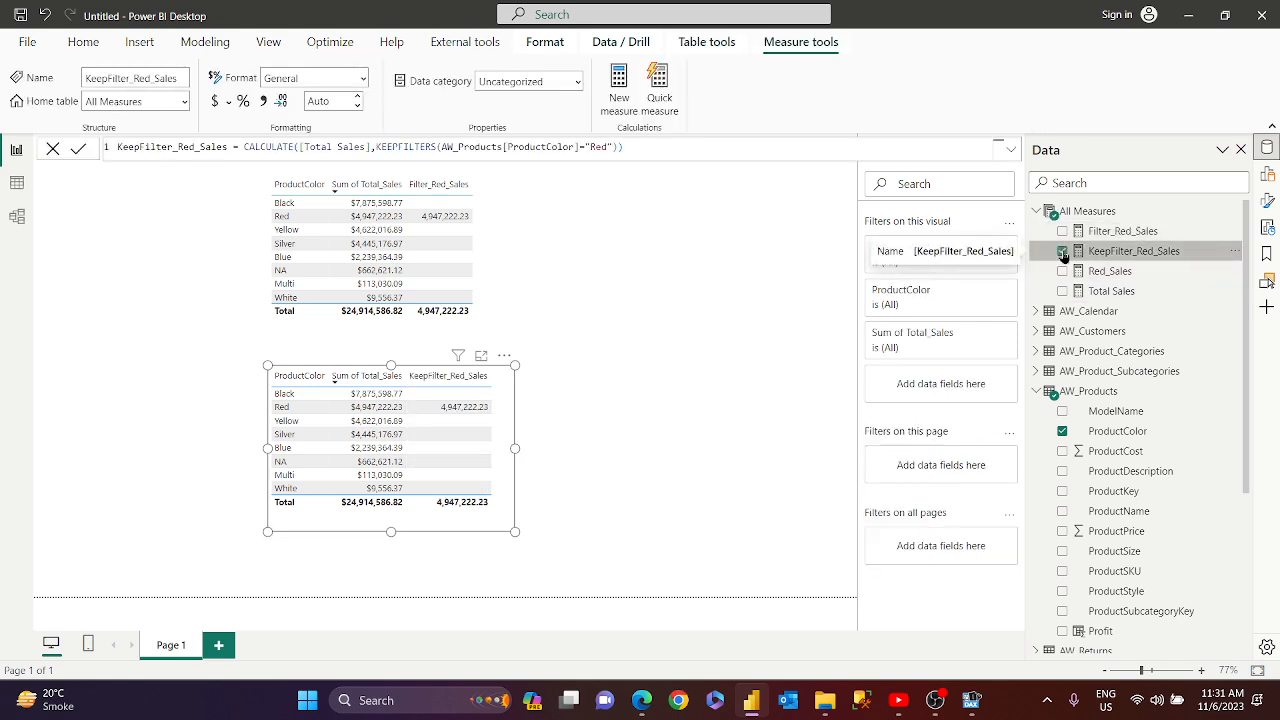
# Step: Check which red-sales measure each of the two table visuals uses
pyautogui.click(495, 220)
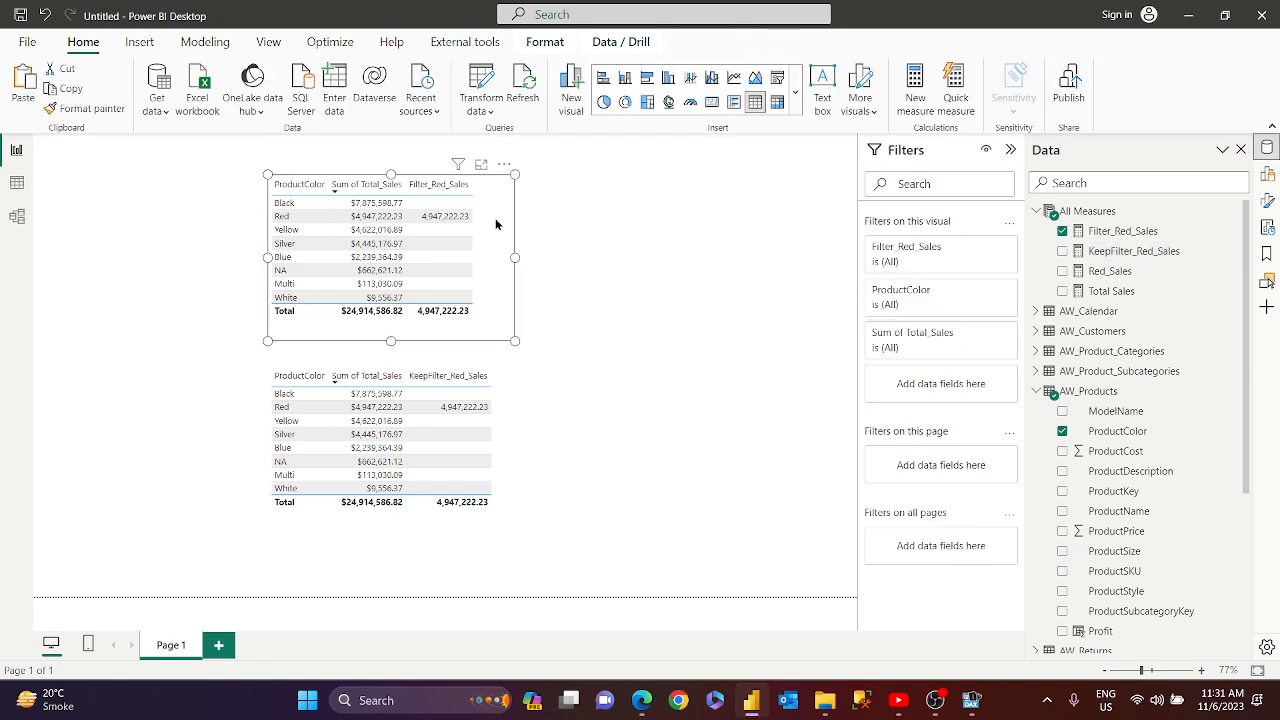
pyautogui.click(507, 411)
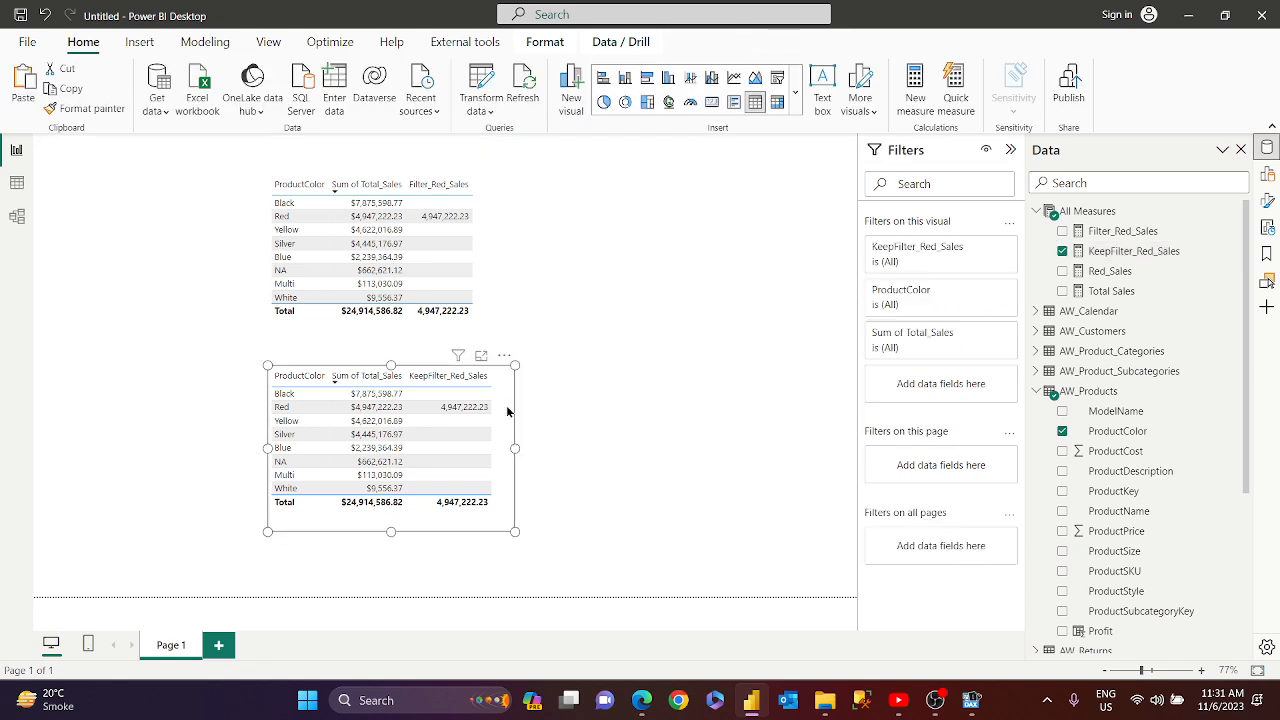
pyautogui.click(510, 248)
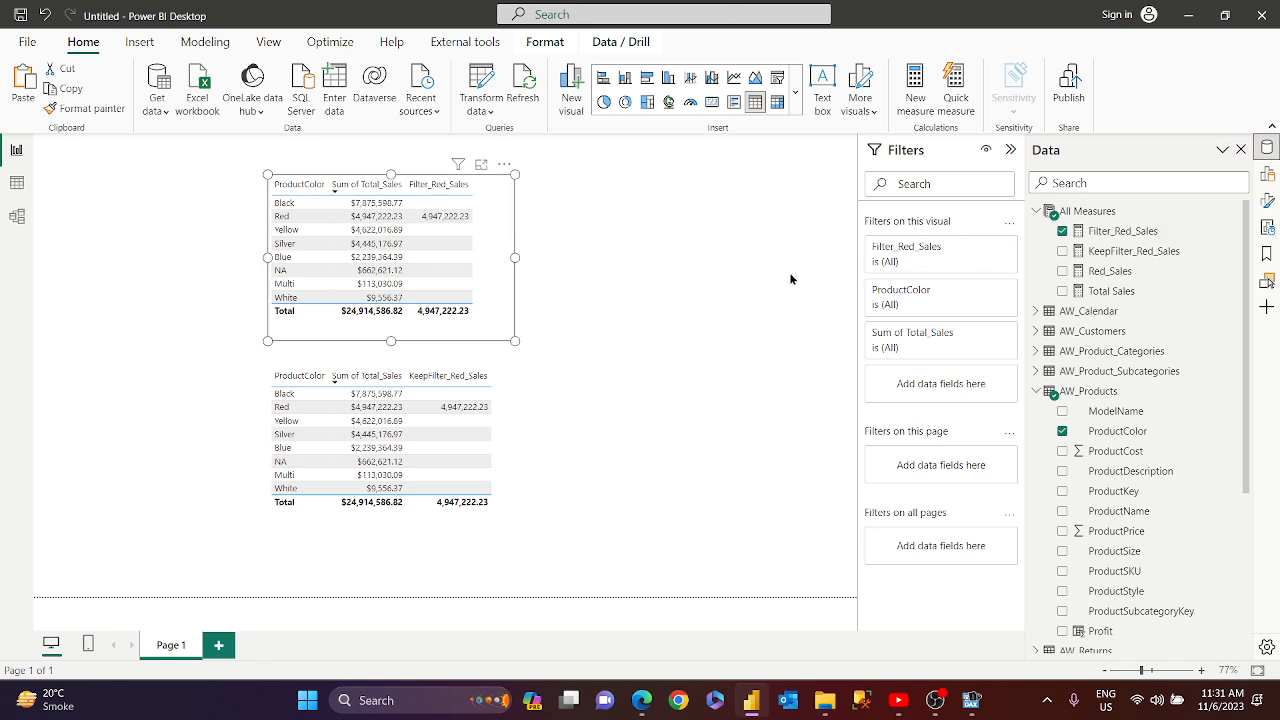
pyautogui.click(795, 206)
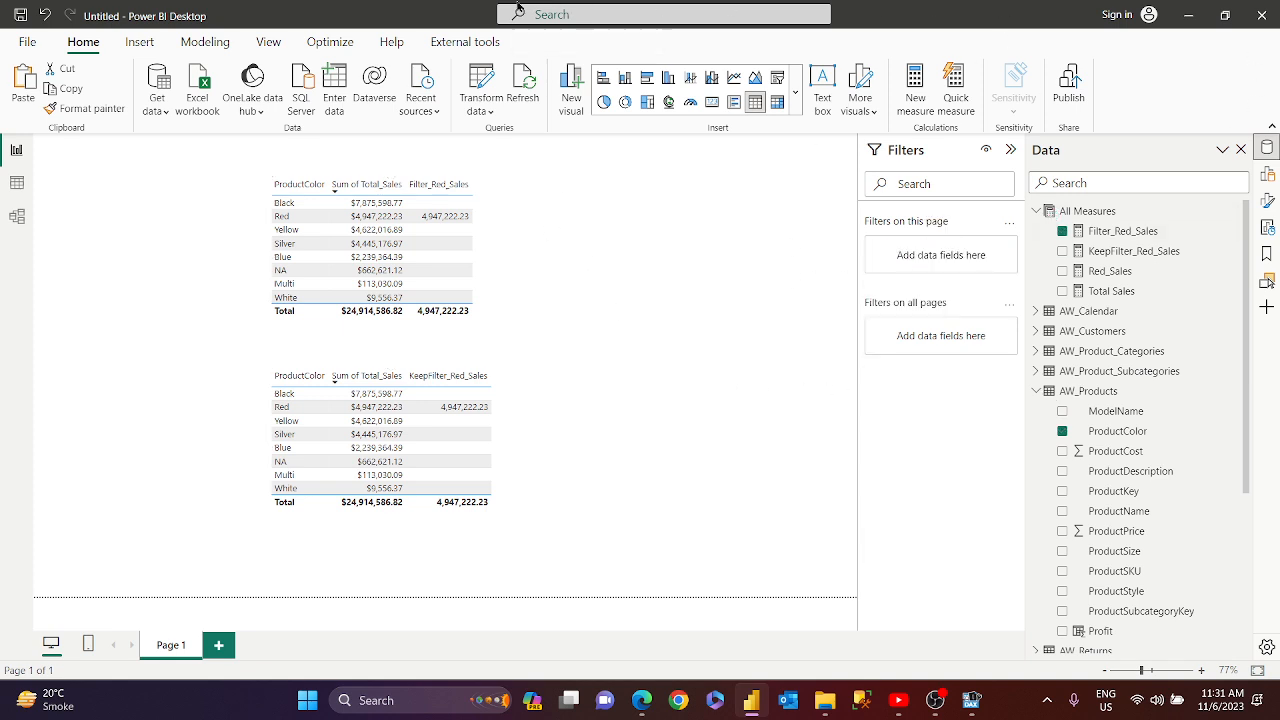
# Step: Start a Performance analyzer recording and refresh the visuals on the page
pyautogui.click(268, 42)
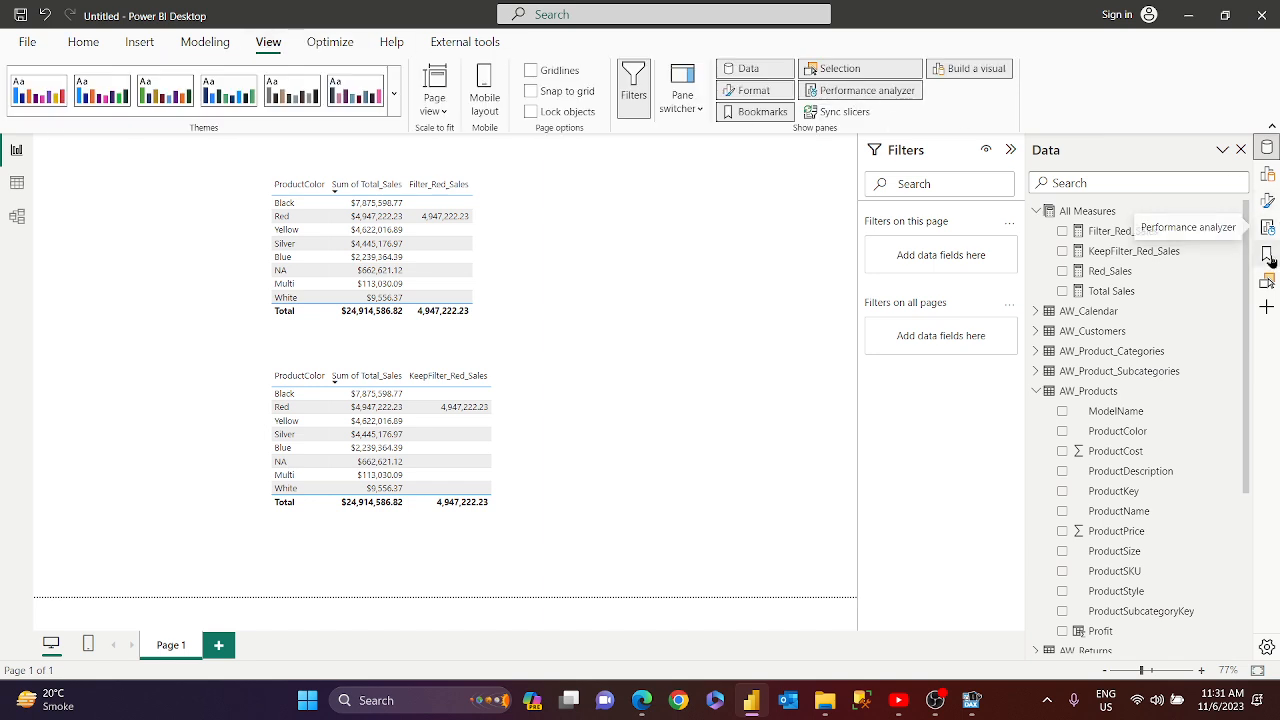
pyautogui.click(1268, 231)
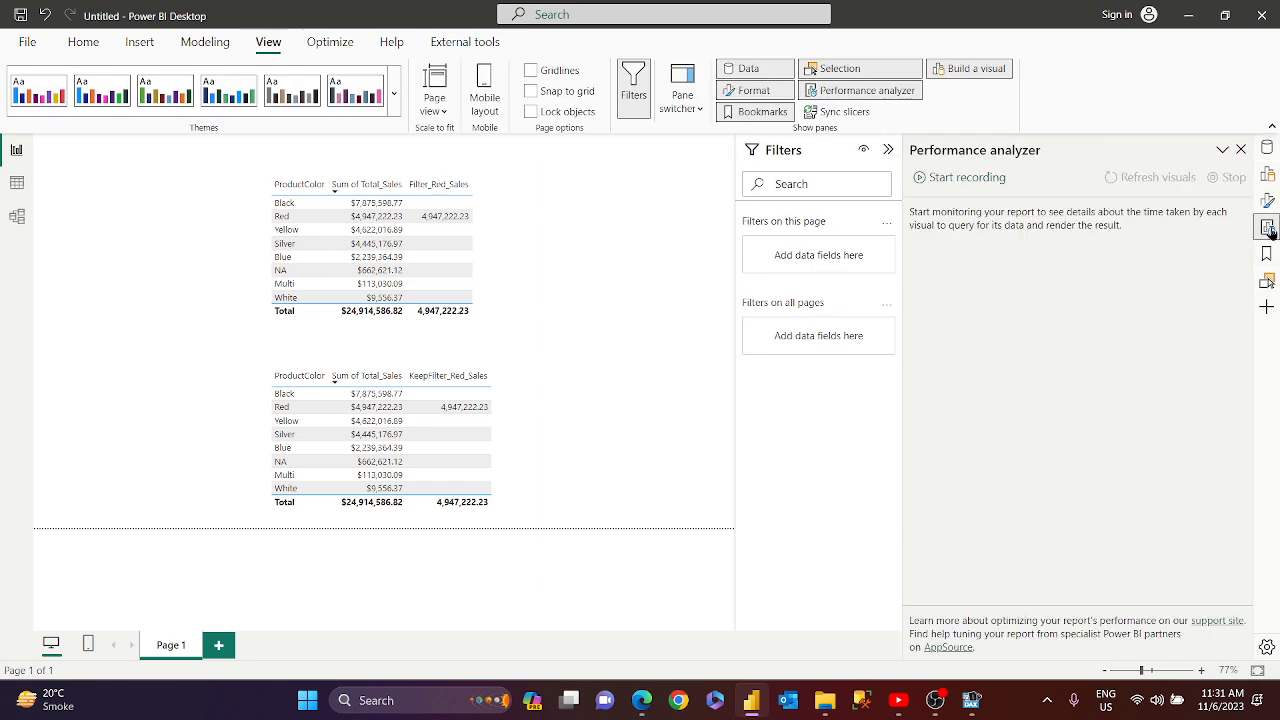
pyautogui.click(966, 177)
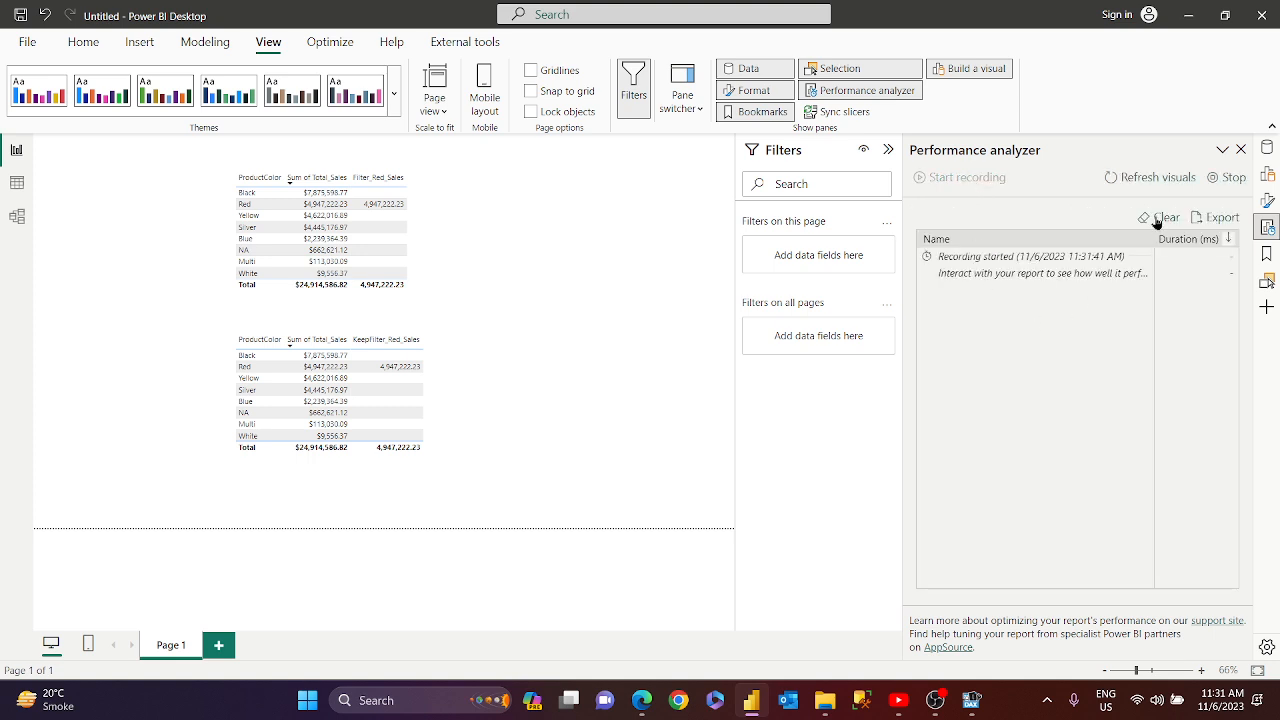
pyautogui.click(1152, 182)
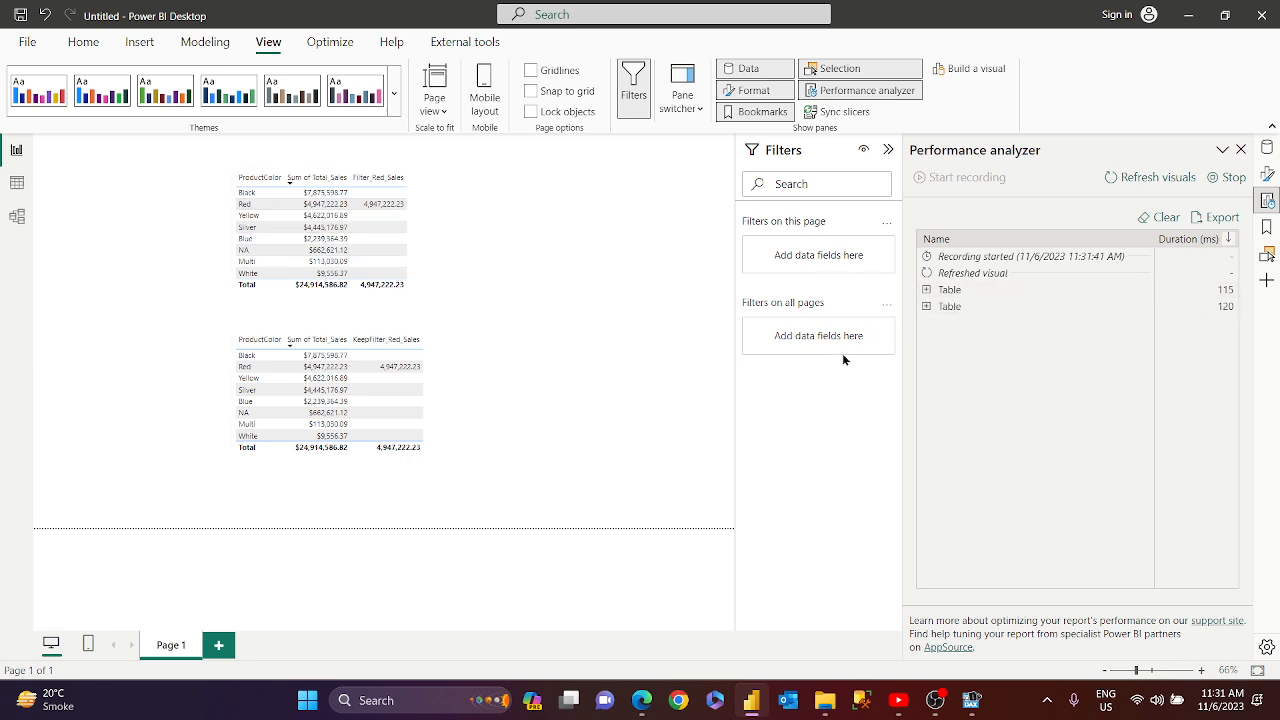
# Step: Expand both Table entries in Performance analyzer and compare their DAX query durations
pyautogui.click(957, 293)
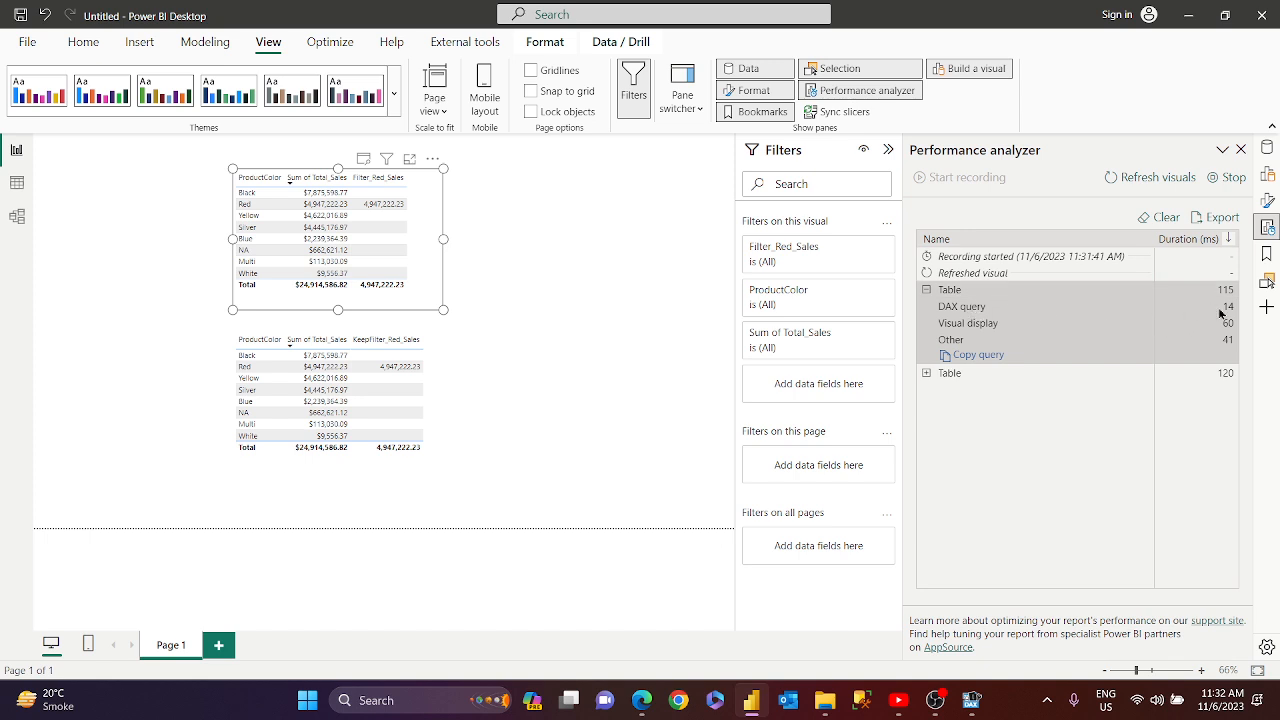
pyautogui.click(928, 373)
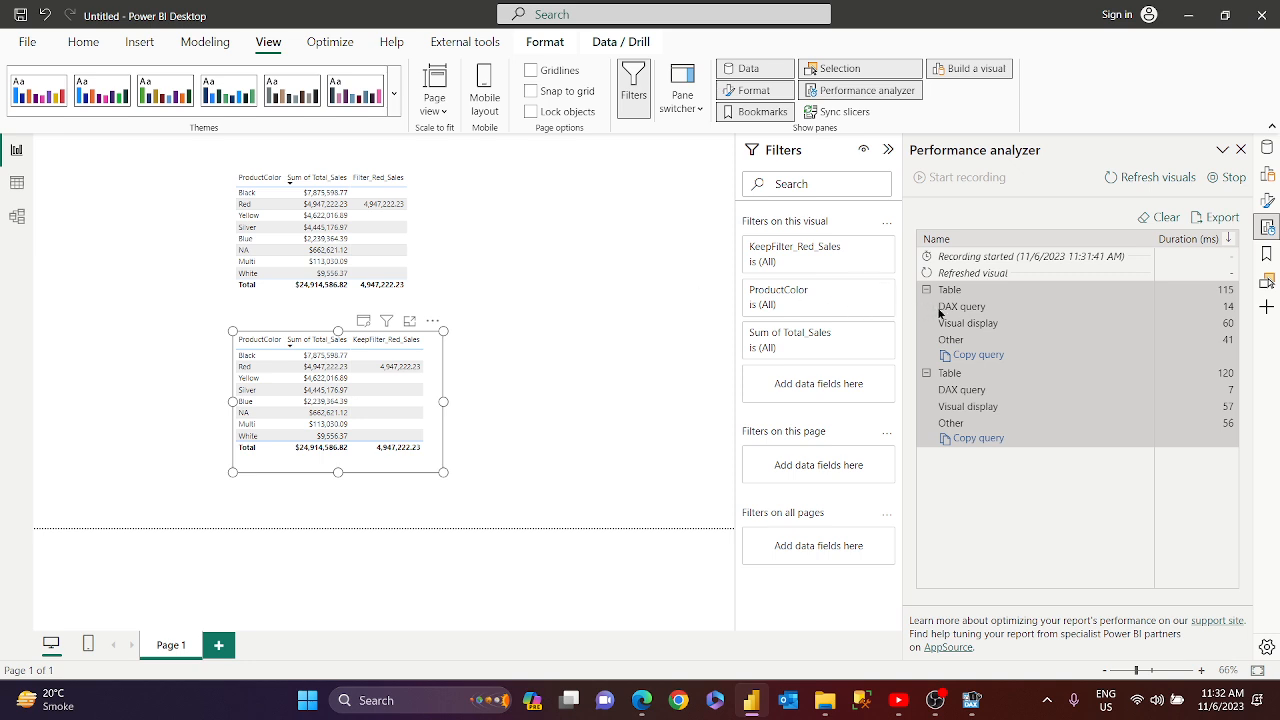
pyautogui.moveTo(940, 307)
pyautogui.moveTo(932, 707)
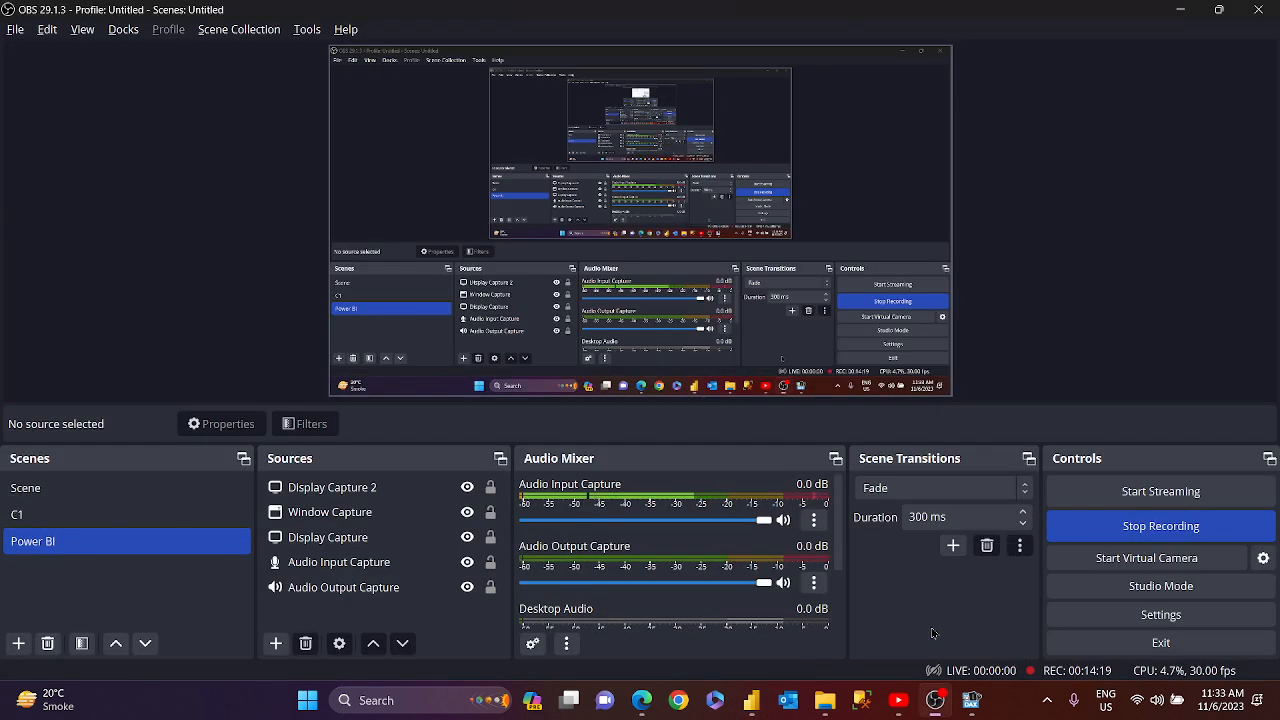
pyautogui.click(935, 640)
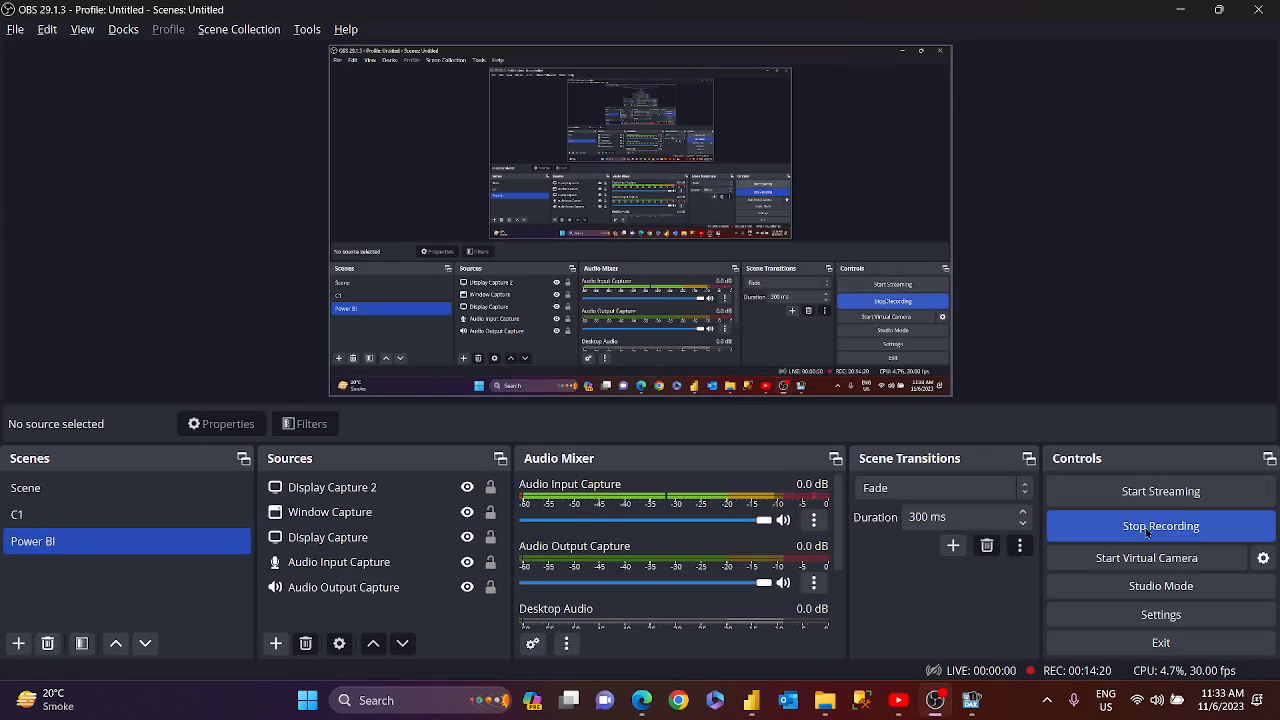